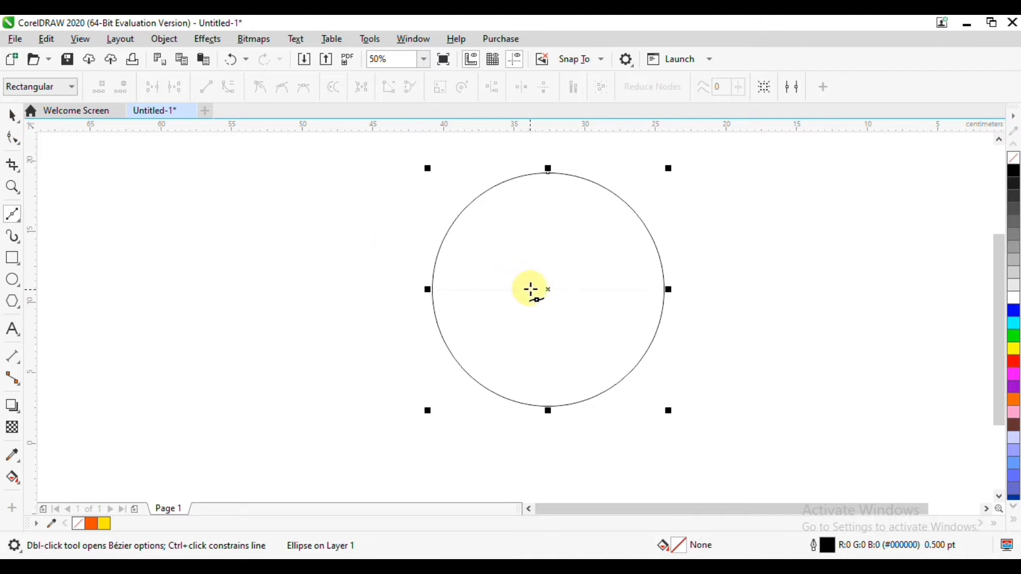
Make a concentric copy of the circle at about 63% size and shift the copy up and right inside the original.
drag(668, 165, 624, 209)
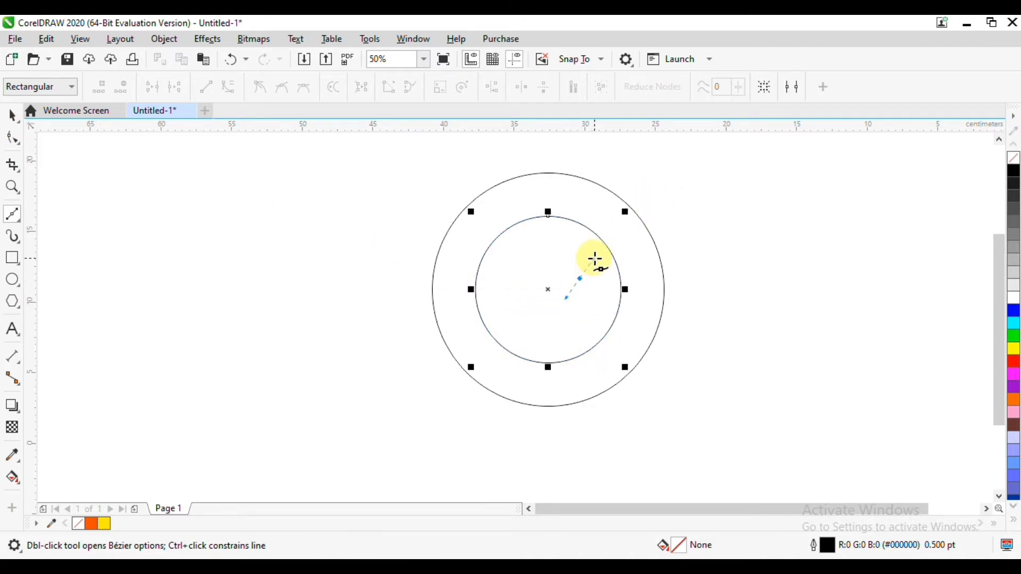
click(12, 115)
click(478, 287)
drag(532, 278, 544, 266)
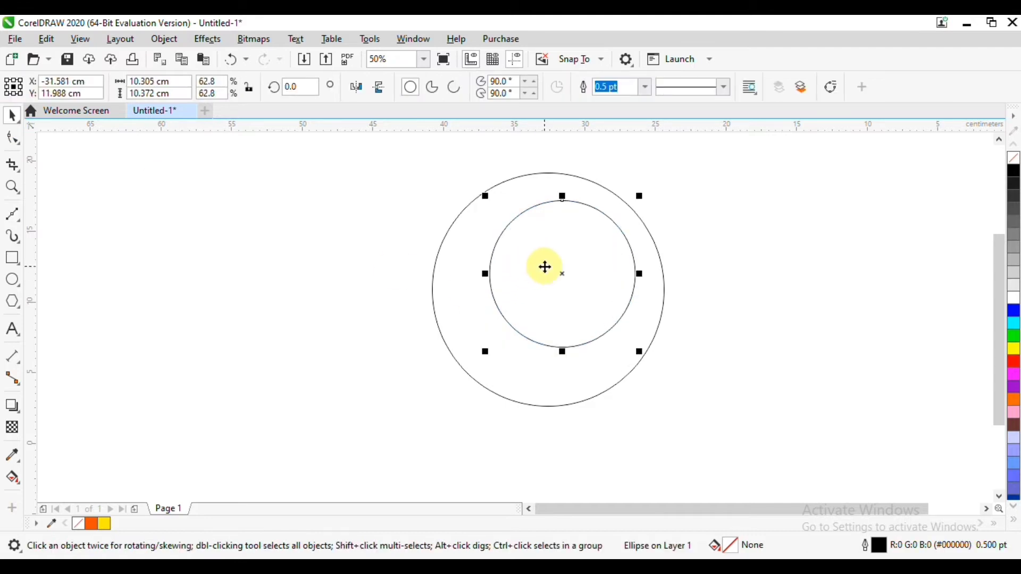
Draw a two-node curve from the smaller circle's lower-right edge to the large circle's upper-left edge.
click(472, 221)
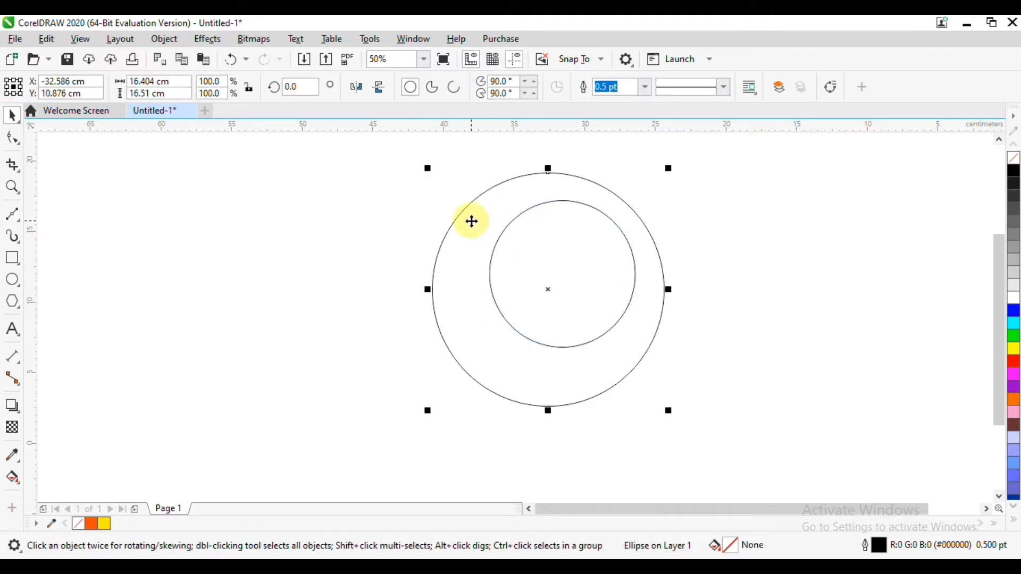
click(12, 214)
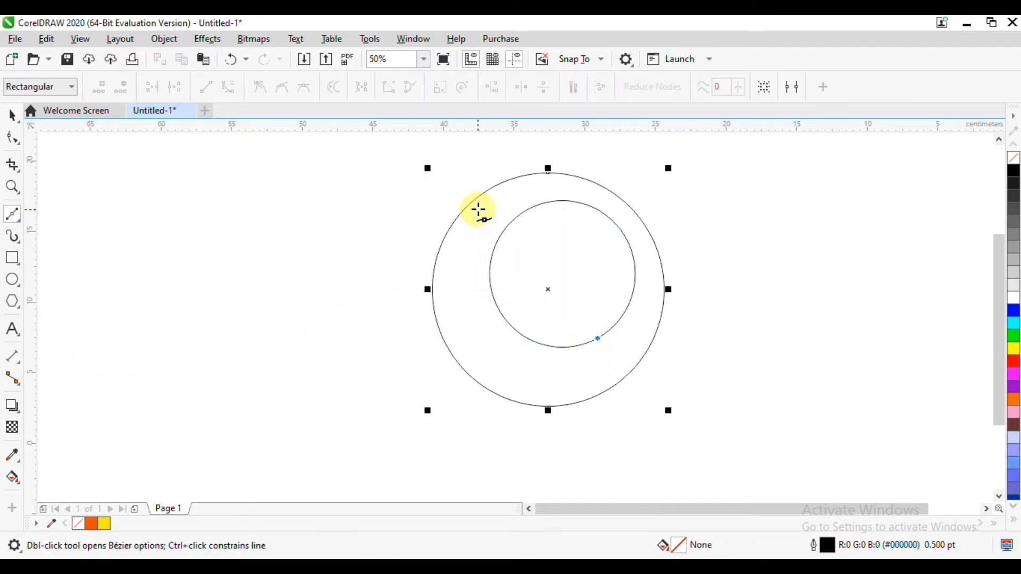
drag(484, 192, 490, 158)
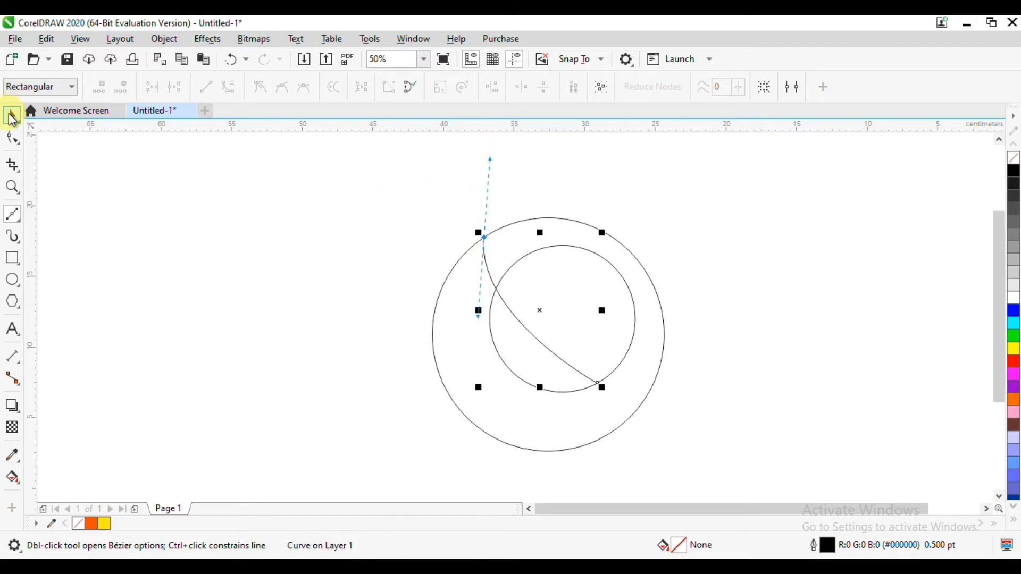
Bend the curve's lower end to follow the smaller circle's lower-left edge and delete the smaller circle.
click(11, 115)
key(F10)
click(599, 385)
drag(588, 377, 490, 416)
click(12, 115)
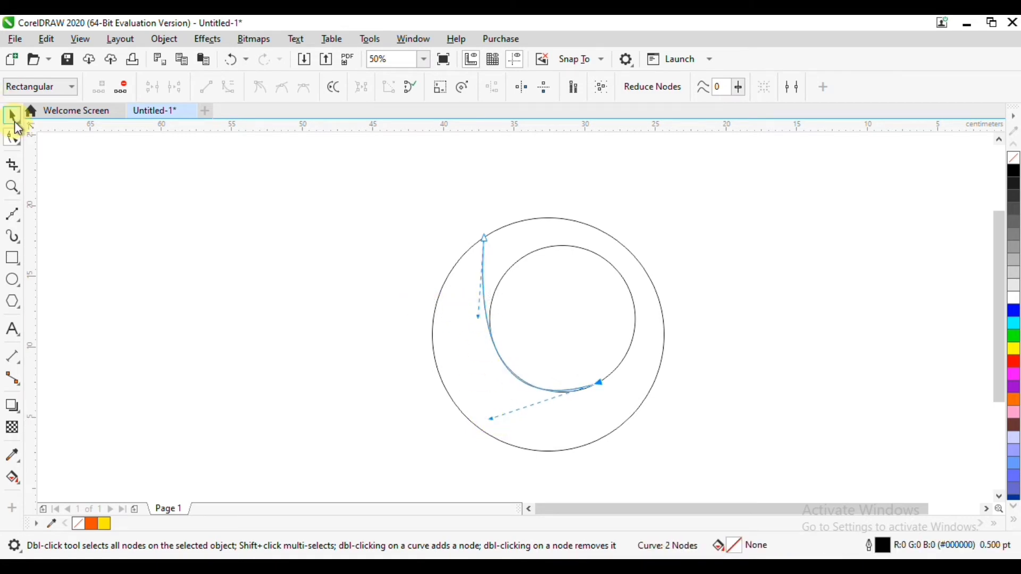
click(553, 267)
key(Delete)
Duplicate the curve toward the large circle's lower left and rotate the copy about 11.5° so it lies below the first curve.
click(496, 340)
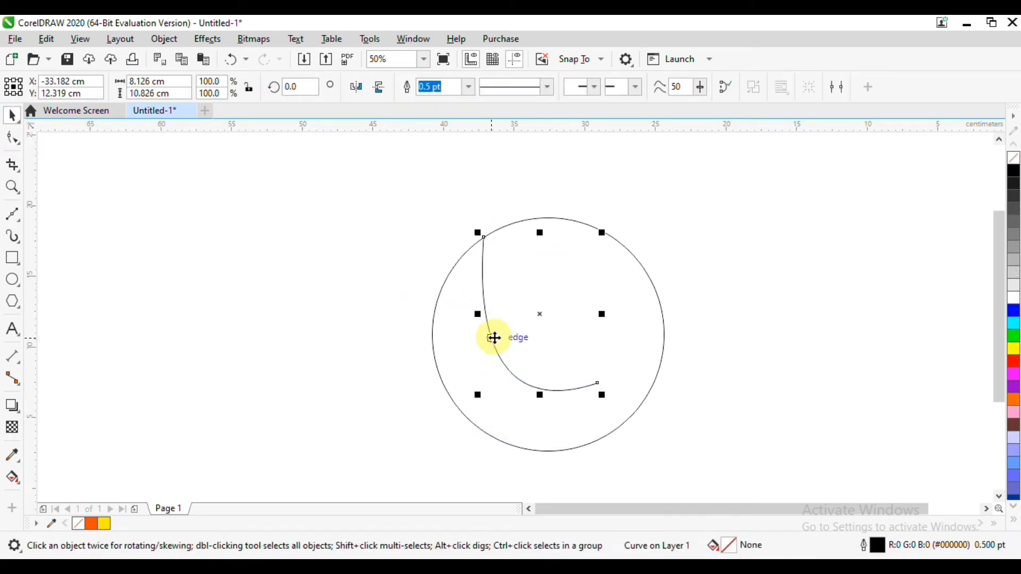
drag(492, 341, 436, 367)
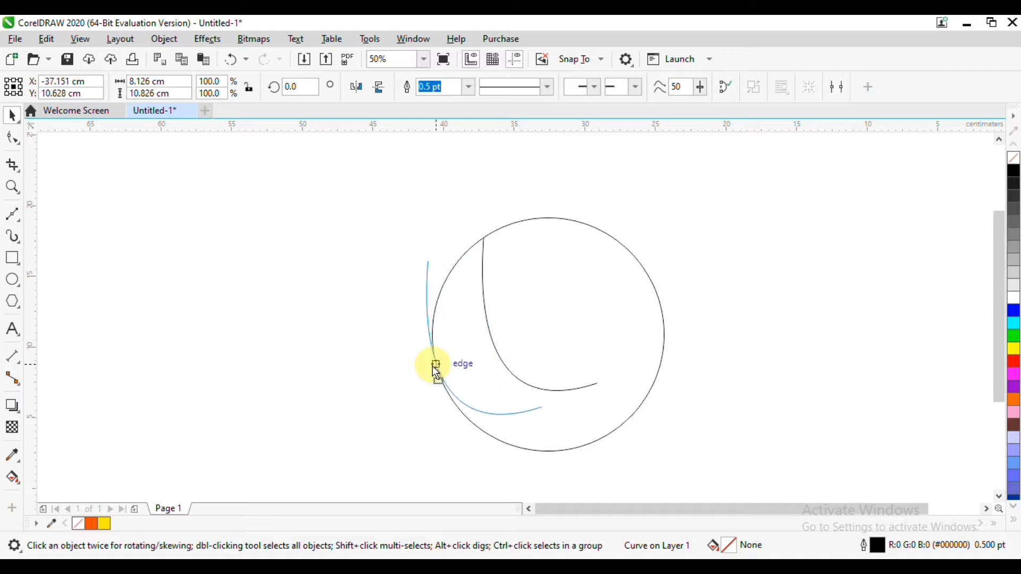
click(523, 408)
drag(547, 416, 546, 395)
click(479, 340)
drag(472, 342, 521, 339)
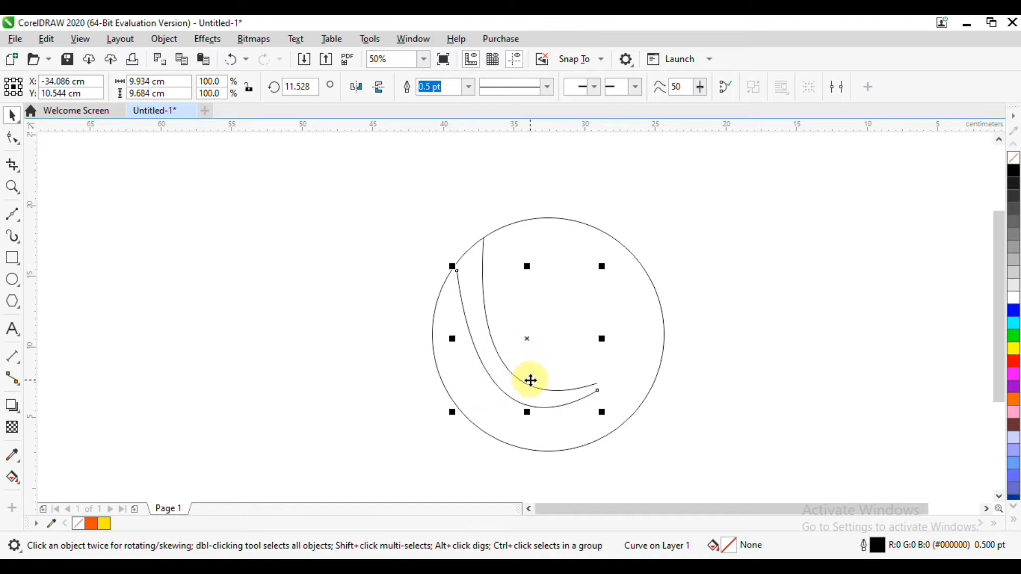
Stretch the copied curve leftward past the circle's edge and snap its right end to the first curve's lower-right end.
drag(452, 338, 406, 336)
key(F10)
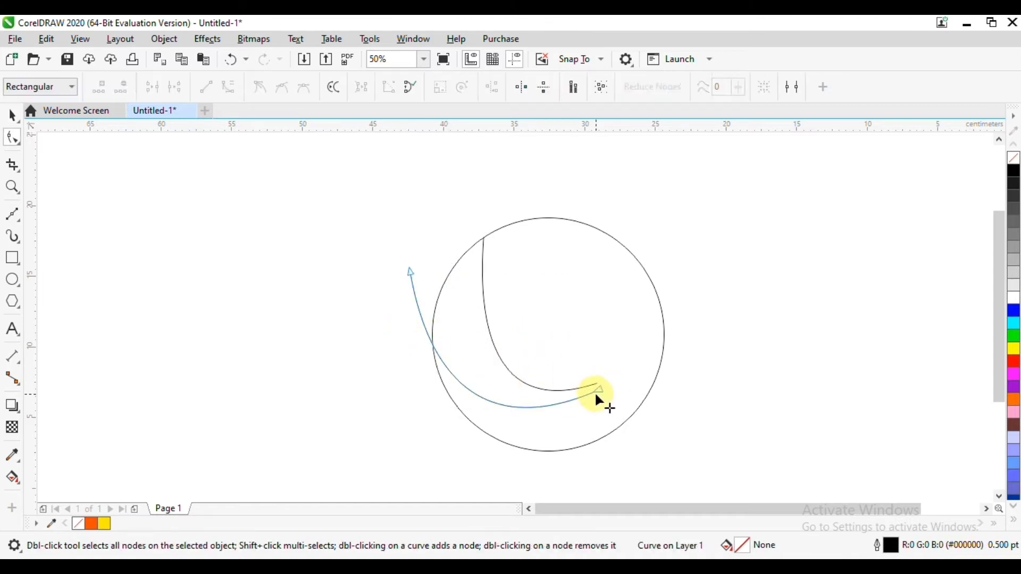
drag(596, 393, 595, 378)
Smart Fill the crescent region enclosed by the two curves and the circle's left edge.
click(11, 474)
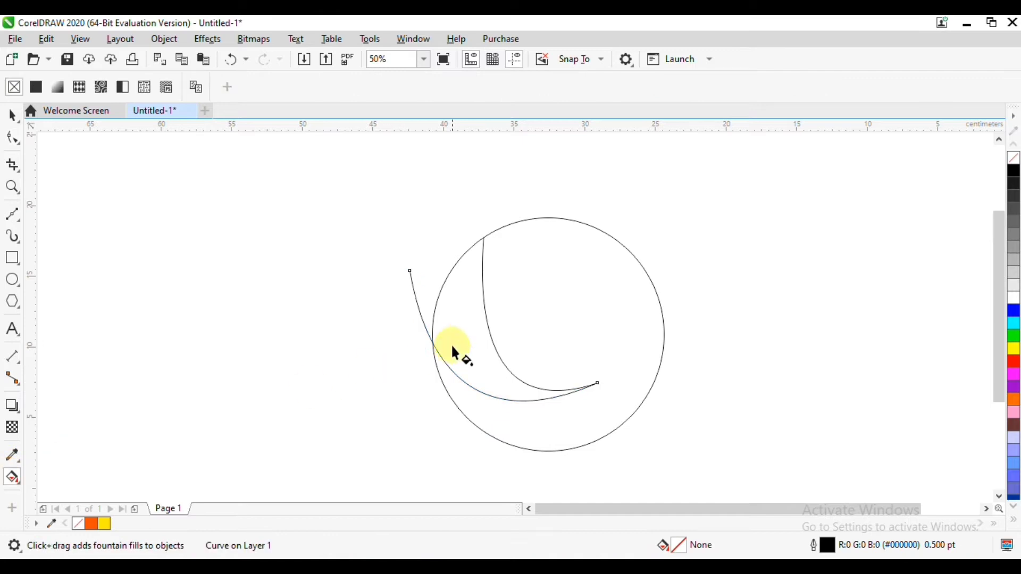
click(24, 475)
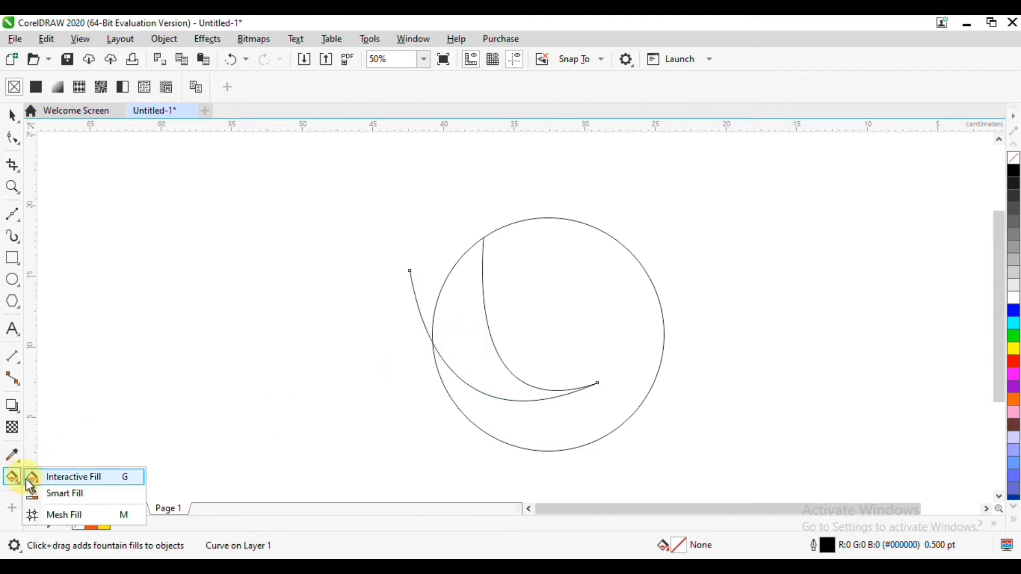
click(58, 492)
click(456, 337)
click(13, 116)
click(466, 285)
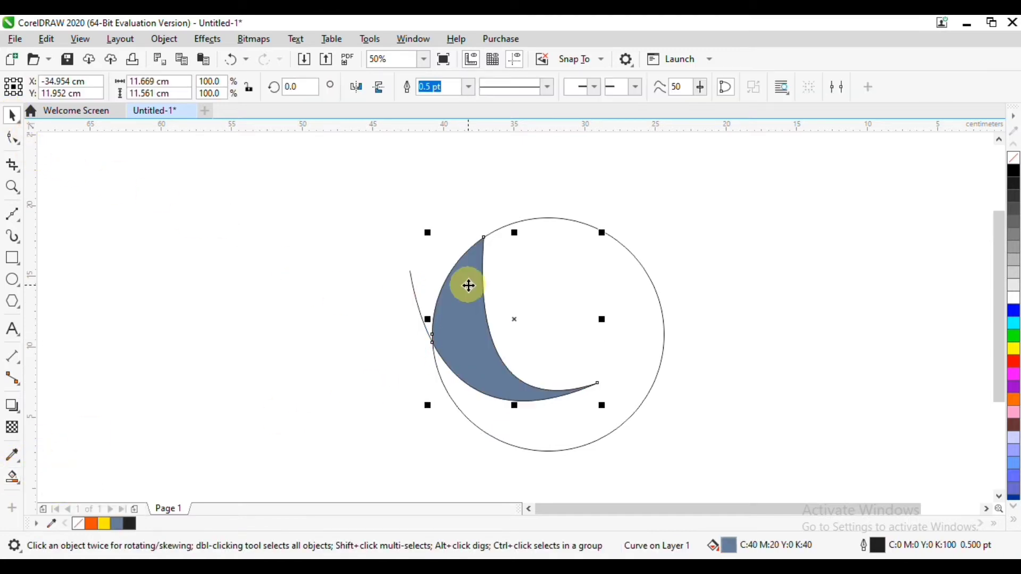
Raise the lower curve's outer end node slightly and remove the crescent's fill colour.
click(416, 280)
double_click(412, 282)
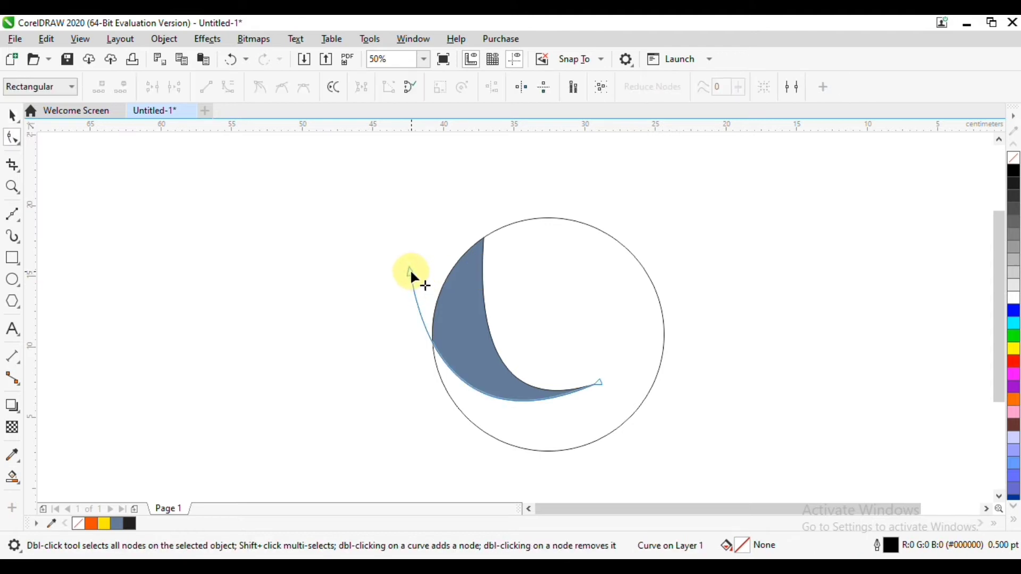
mouse_move(410, 269)
mouse_down()
mouse_move(420, 250)
mouse_move(411, 253)
mouse_up()
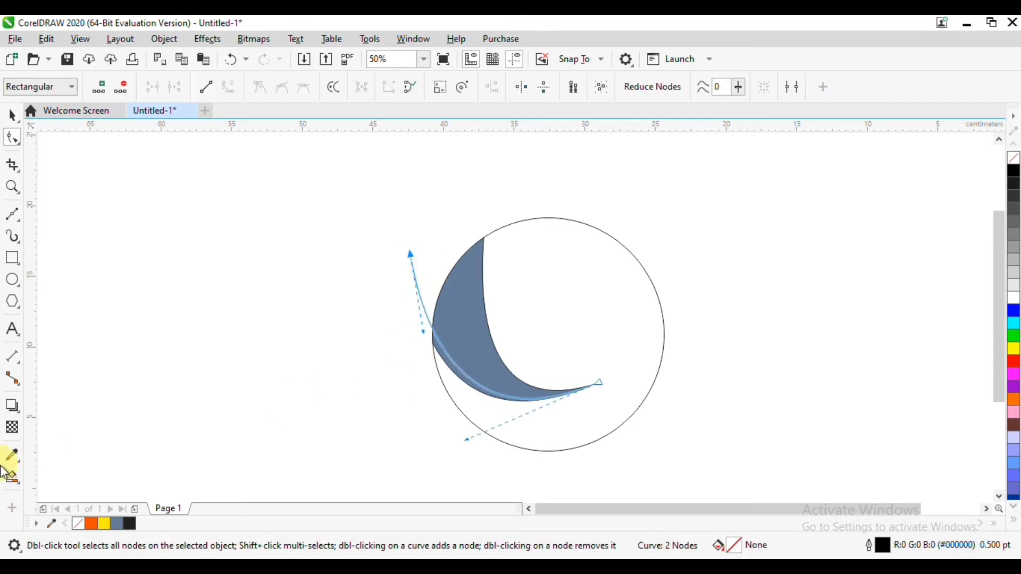
key(space)
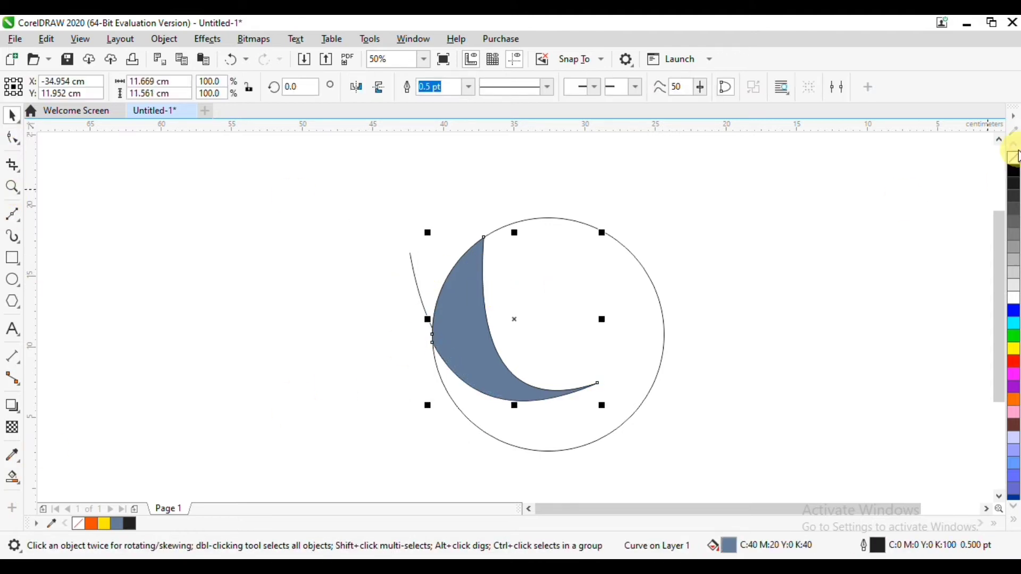
click(1014, 158)
Smart Fill the thin sliver between the raised lower curve and the crescent's lower edge.
click(14, 478)
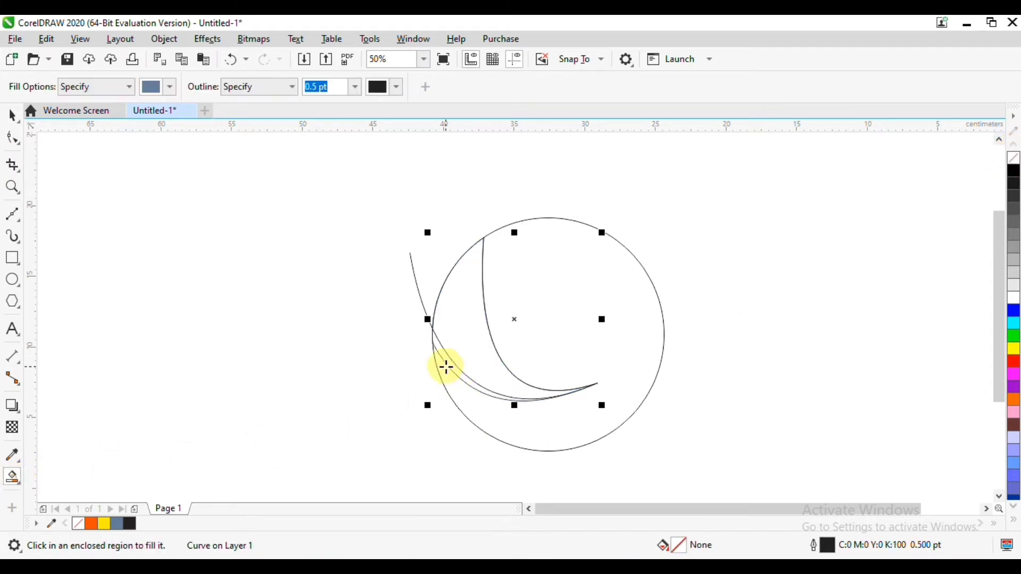
click(448, 358)
click(13, 117)
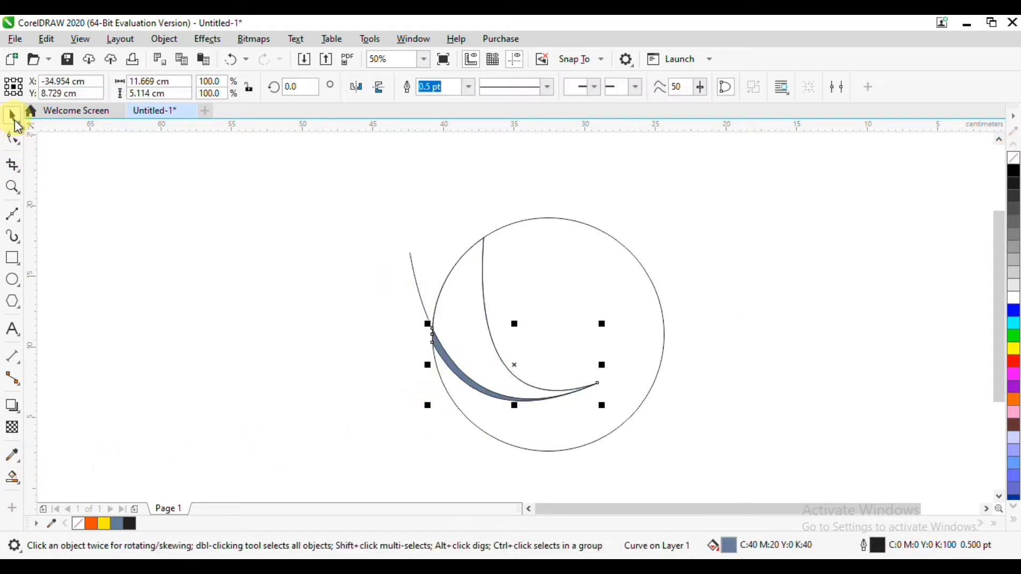
click(471, 277)
key(F10)
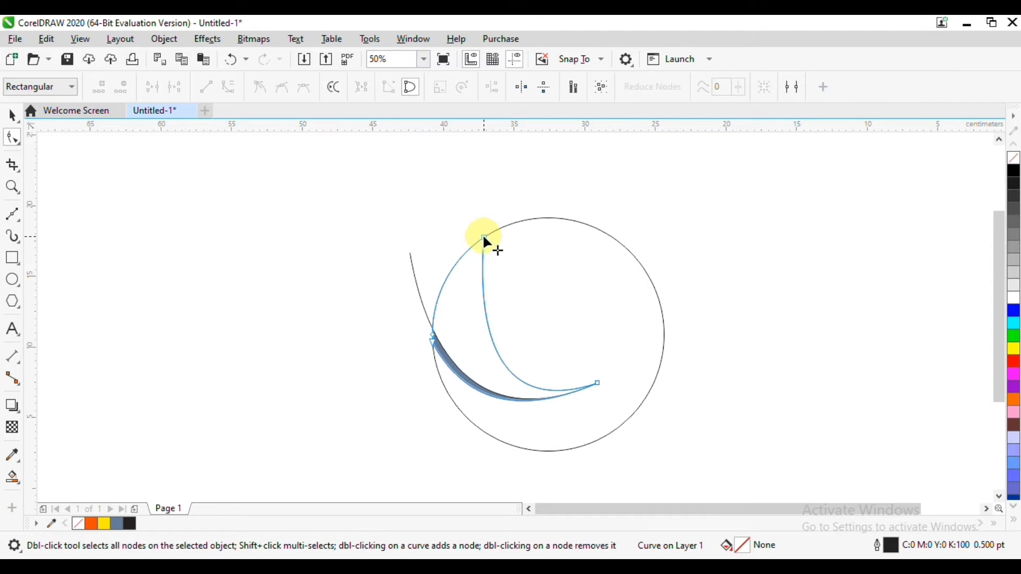
click(483, 237)
key(Delete)
key(ctrl+z)
click(475, 214)
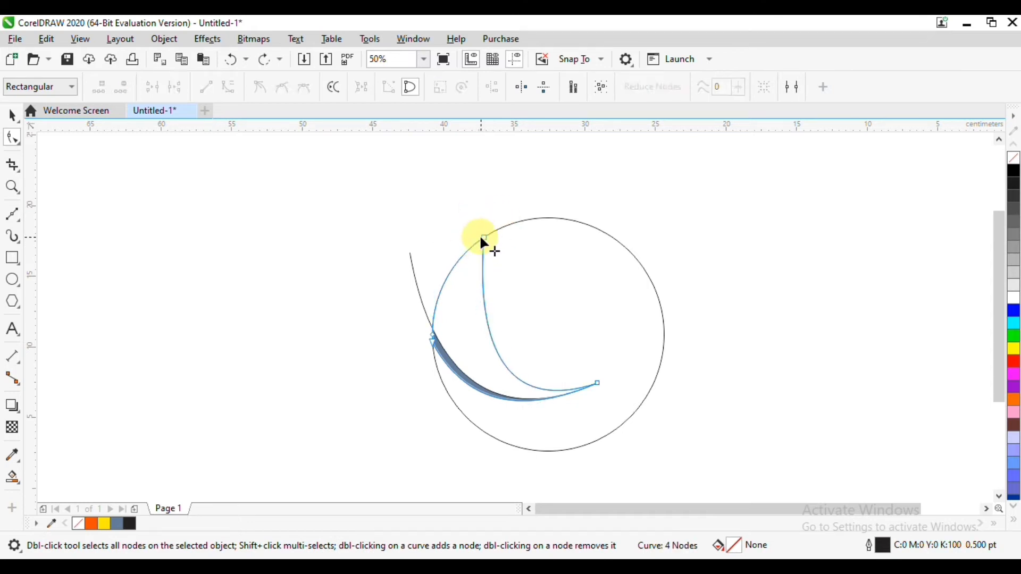
drag(483, 237, 462, 217)
key(ctrl+z)
Move the upper curve's top end node left to just outside the circle, separating it from the crescent's inner edge.
click(13, 116)
scroll(569, 297, up, 1)
drag(569, 298, 606, 330)
click(503, 321)
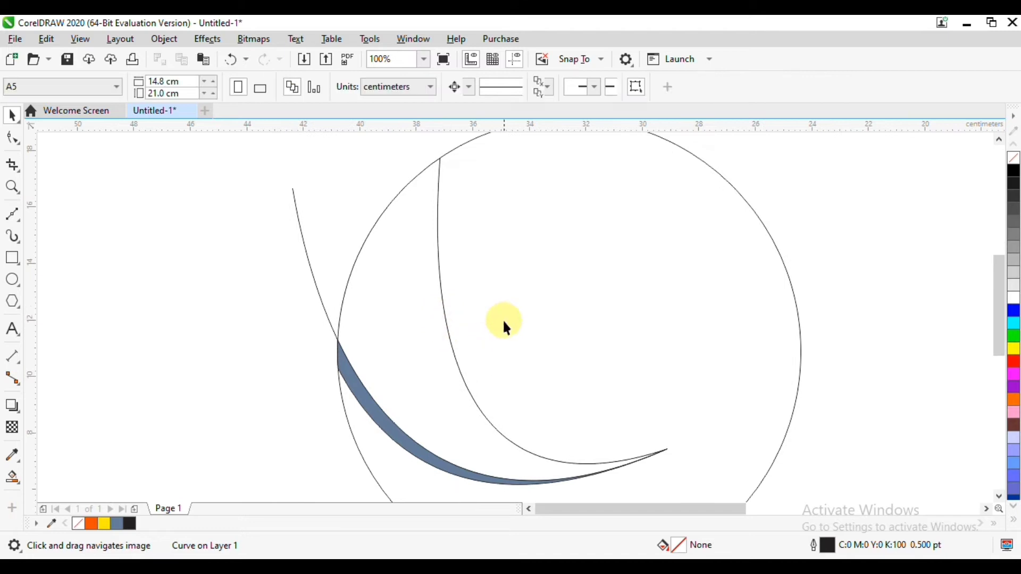
click(436, 209)
click(441, 167)
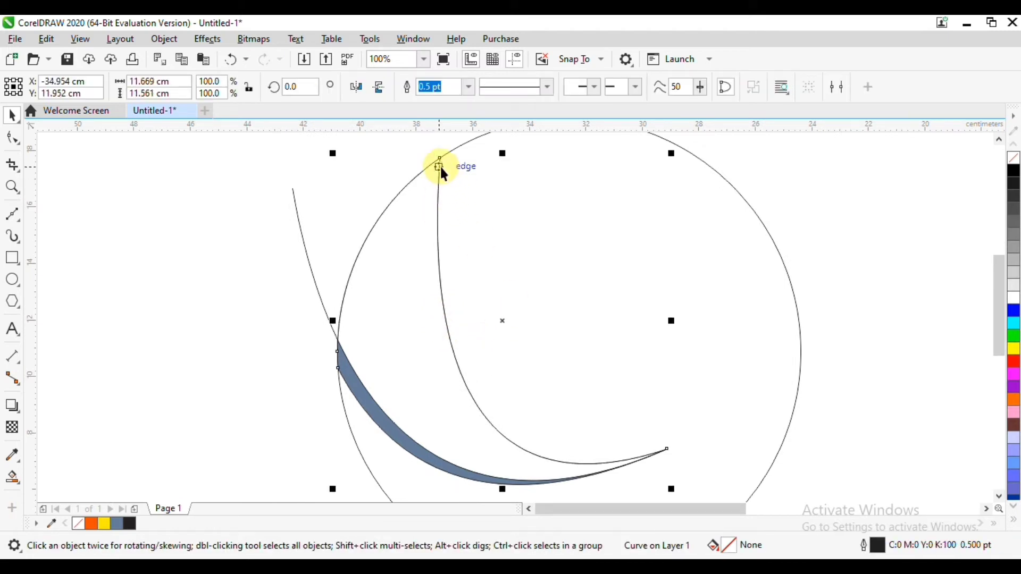
click(440, 166)
key(F10)
drag(439, 159, 418, 151)
Smart Fill the narrow band between the moved curve and the crescent's inner edge.
click(12, 477)
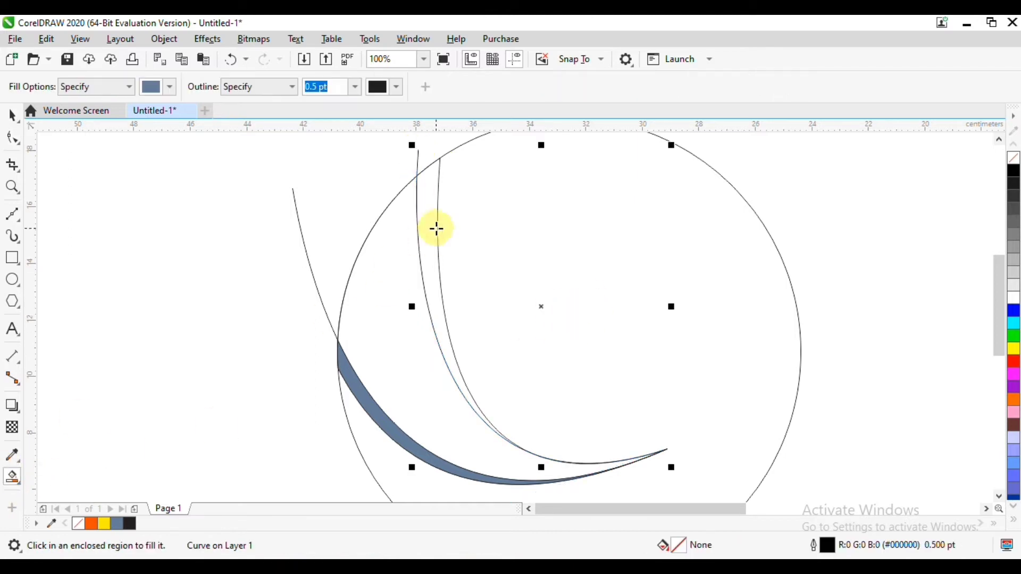
click(407, 230)
click(11, 116)
click(314, 149)
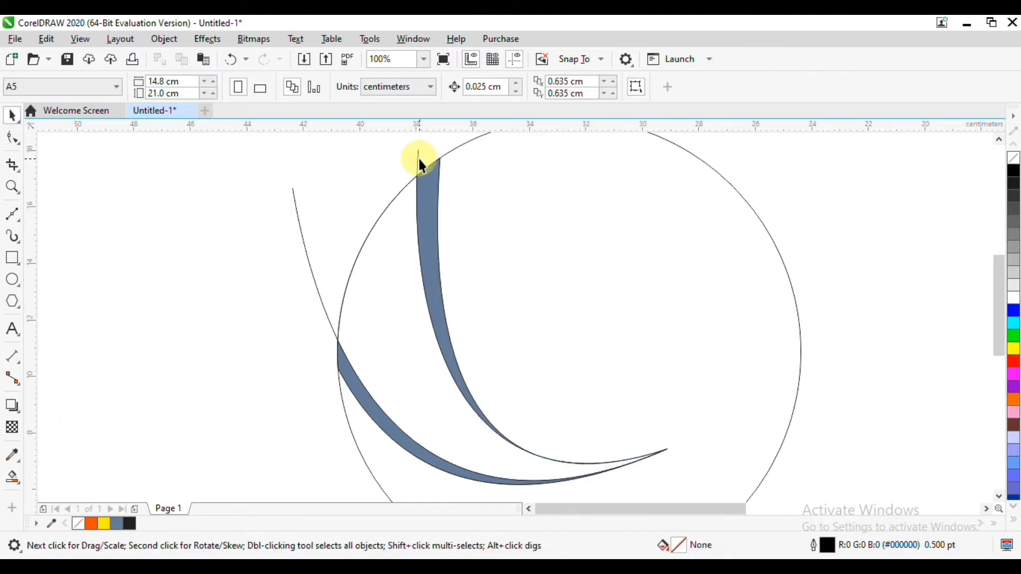
Move the same curve's top end farther left outside the circle and extend its lower handle to deepen the bend.
click(412, 154)
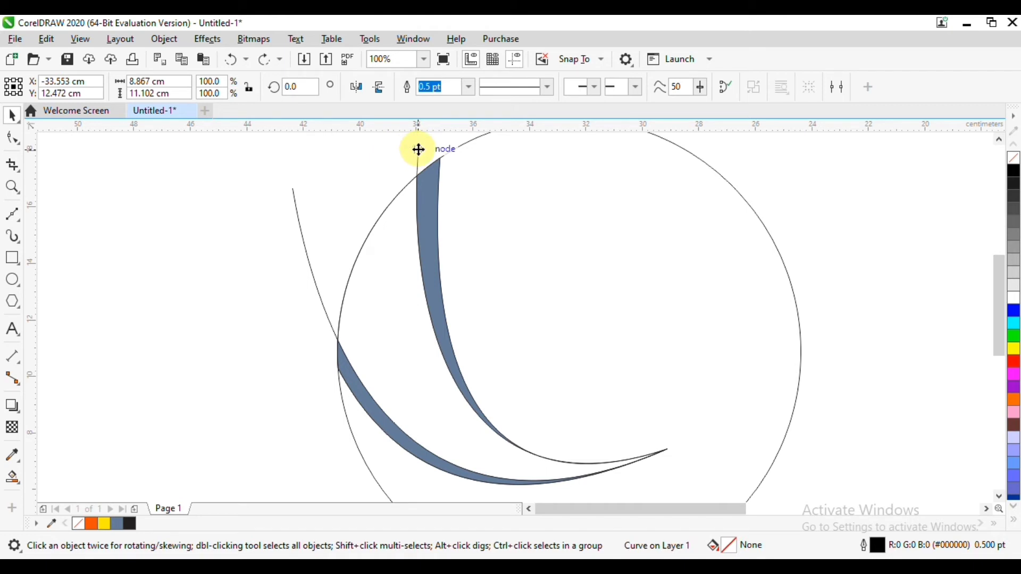
key(F10)
mouse_move(417, 150)
mouse_down()
mouse_move(328, 179)
mouse_move(347, 163)
mouse_up()
scroll(556, 399, down, 3)
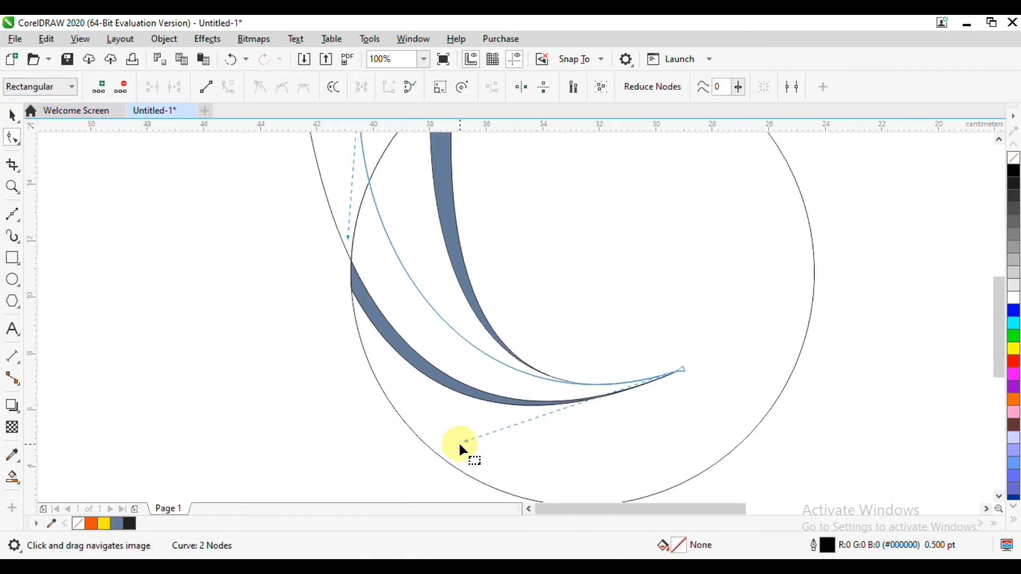
drag(462, 443, 450, 458)
scroll(403, 291, up, 3)
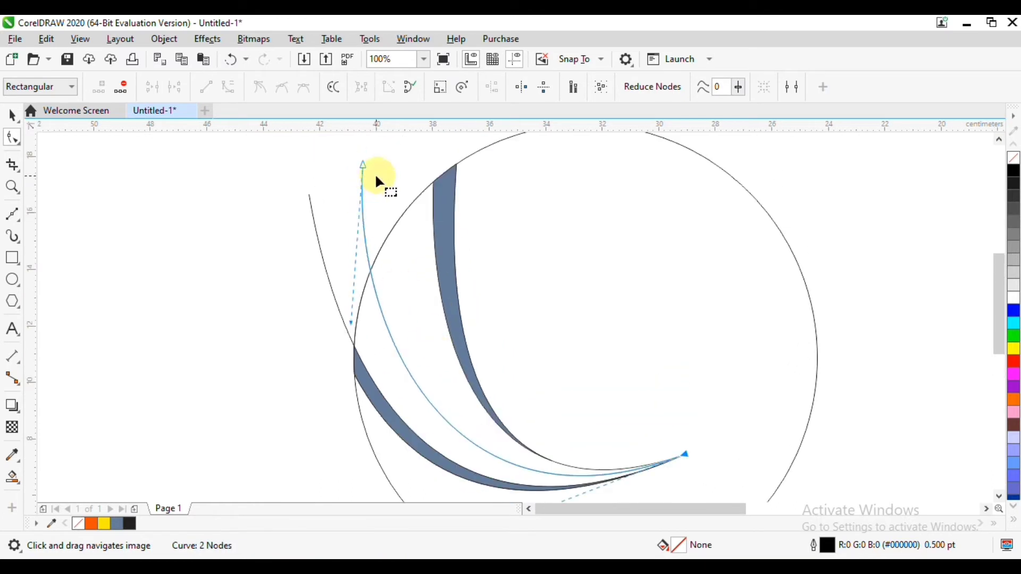
drag(365, 160, 373, 157)
Smart Fill the wider region between the reshaped curve and the narrow band.
click(12, 476)
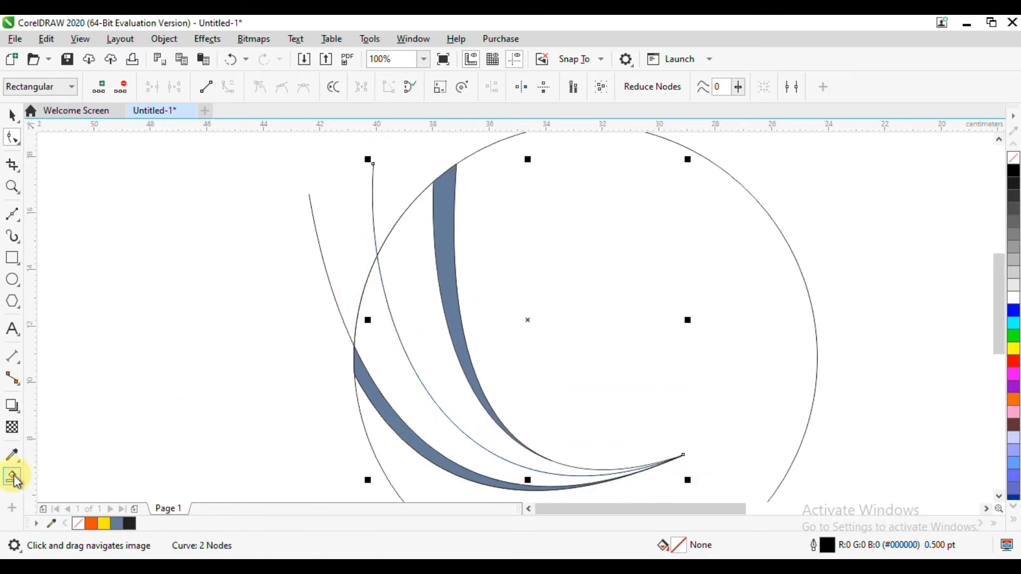
click(419, 299)
click(12, 114)
click(436, 274)
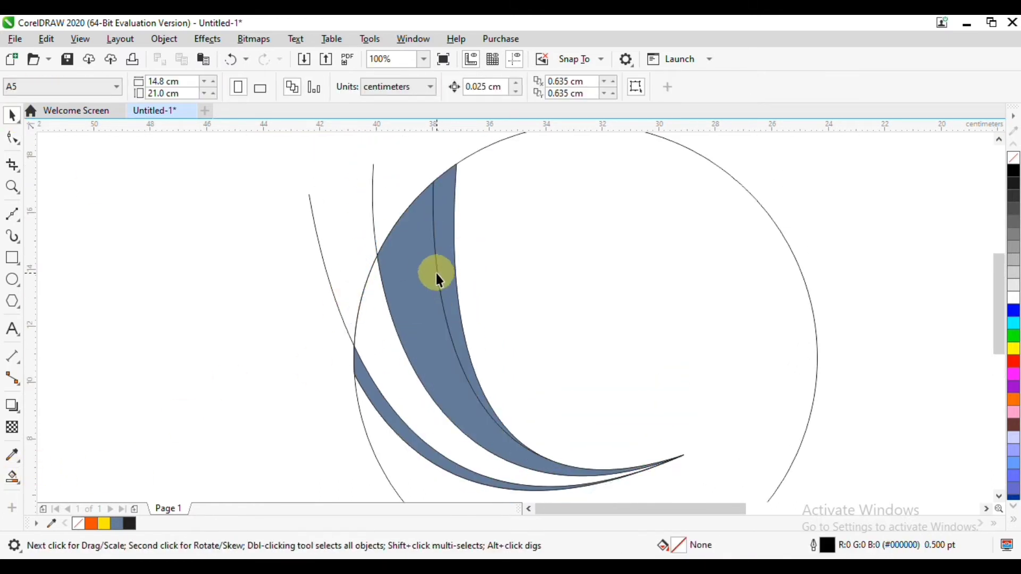
Move the unfilled curve's top end node left, opening a gap beside the wide filled band.
click(373, 198)
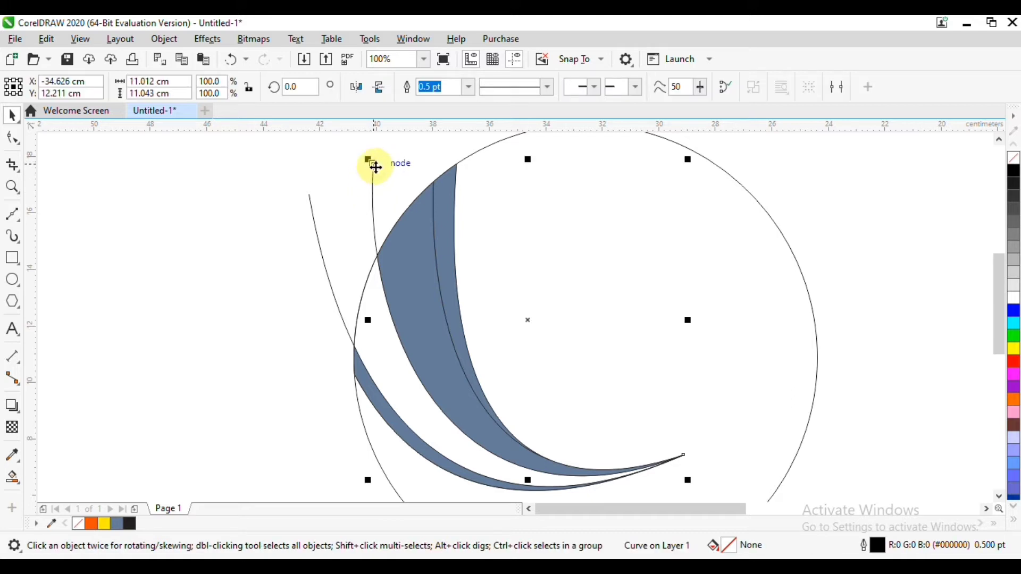
key(F10)
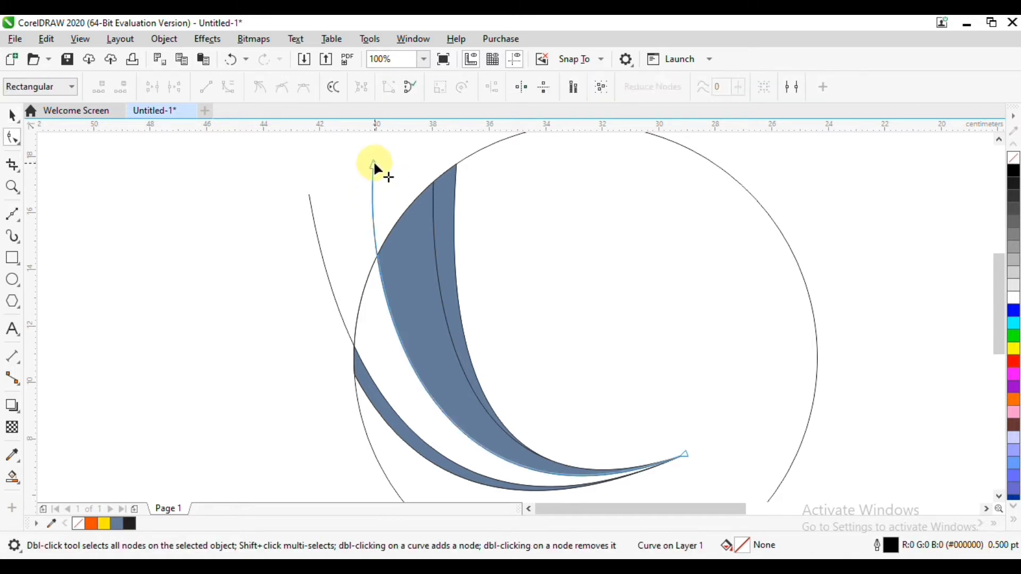
mouse_move(373, 162)
mouse_down()
mouse_move(357, 180)
mouse_move(355, 158)
mouse_up()
mouse_move(462, 327)
mouse_down()
mouse_move(450, 252)
mouse_move(454, 332)
mouse_up()
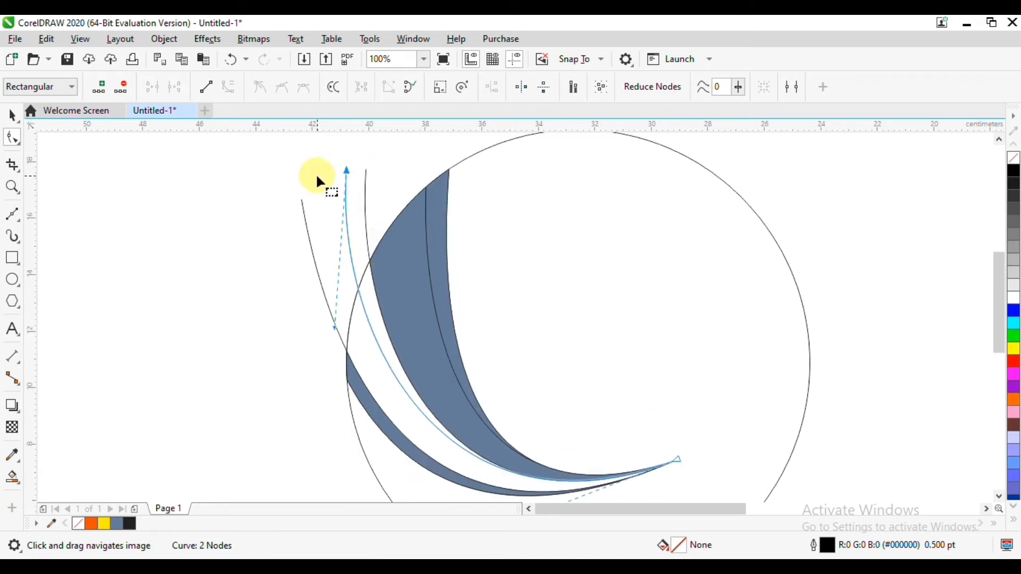
drag(345, 170, 373, 277)
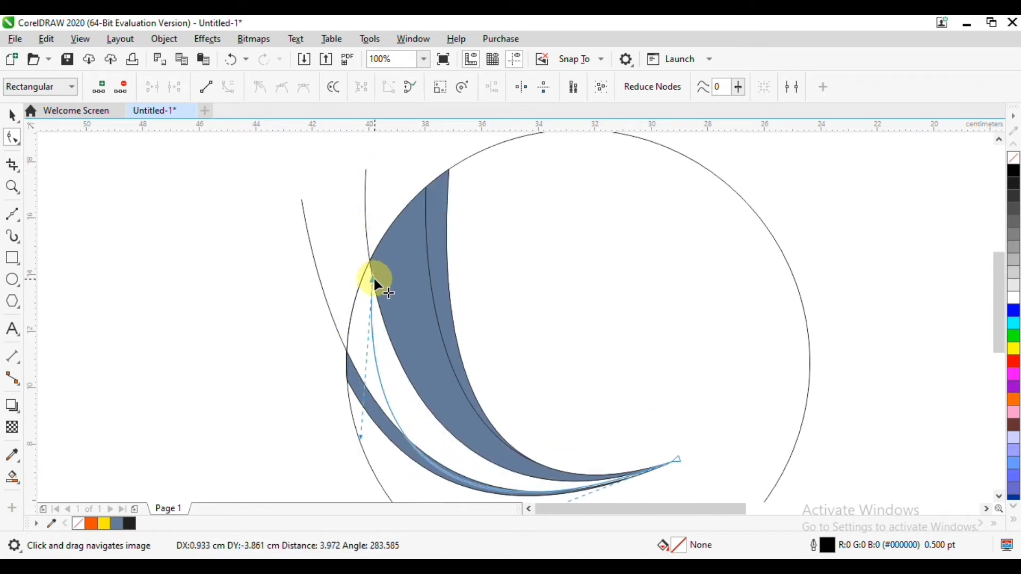
drag(547, 480, 511, 404)
key(ctrl+z)
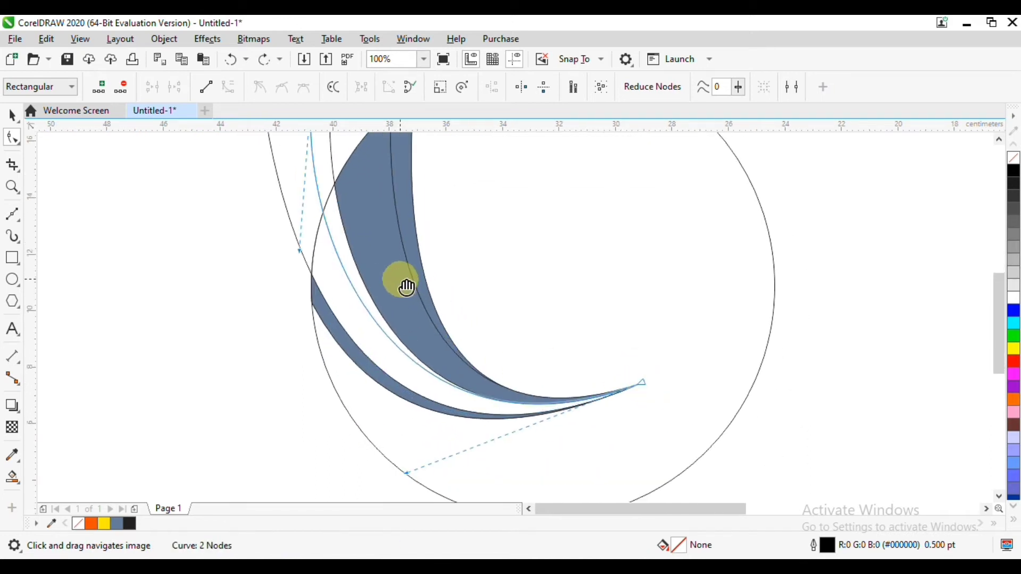
Move the unfilled curve's top end node slightly right and adjust its handles to bring the curve closer to the wide band's outer edge.
drag(404, 283, 421, 327)
drag(328, 167, 343, 186)
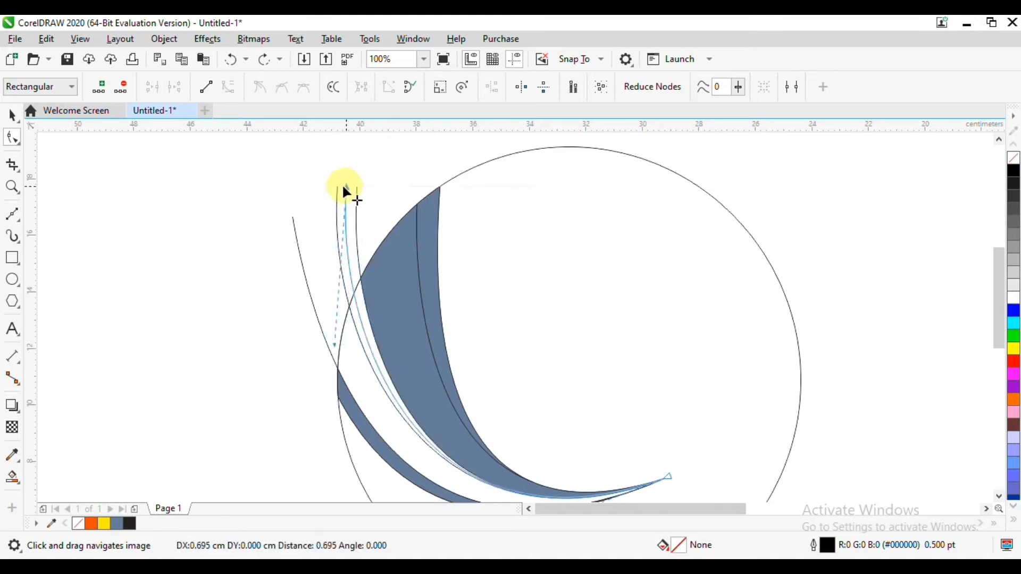
drag(327, 344, 376, 342)
drag(465, 374, 474, 268)
drag(443, 462, 415, 447)
drag(465, 284, 465, 359)
drag(385, 311, 404, 311)
Move the curve's top end node down inside the circle and adjust its handles so the curve bows across the wide band's outer edge.
scroll(445, 328, up, 1)
drag(423, 274, 452, 419)
drag(276, 133, 305, 231)
drag(353, 438, 348, 447)
drag(384, 423, 368, 182)
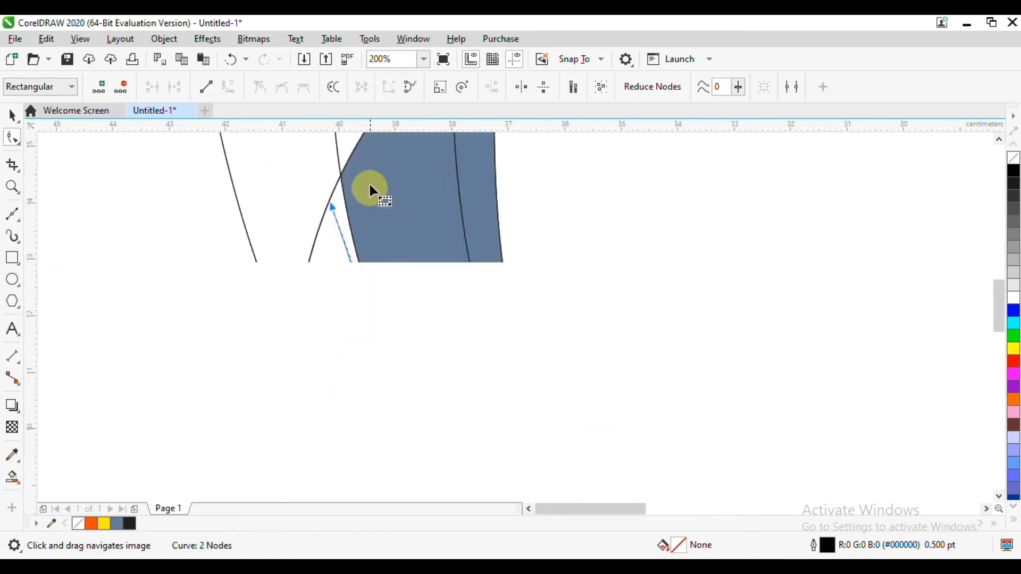
drag(440, 469, 429, 337)
drag(434, 383, 506, 381)
drag(468, 250, 496, 349)
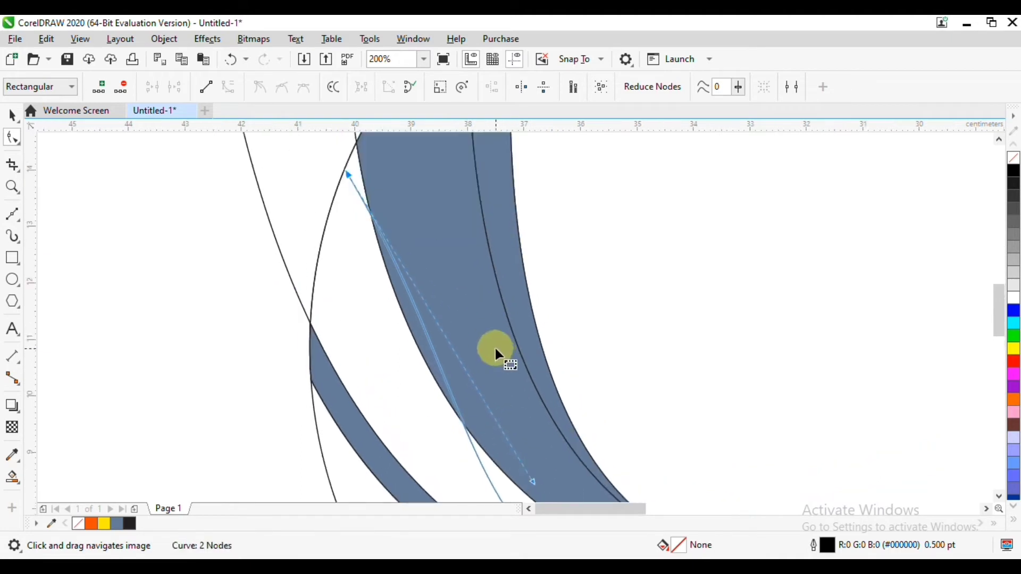
Remove the wide band's fill and Smart Fill the thin sliver between the reshaped curve and the band's outer edge.
click(18, 121)
click(460, 288)
click(1014, 158)
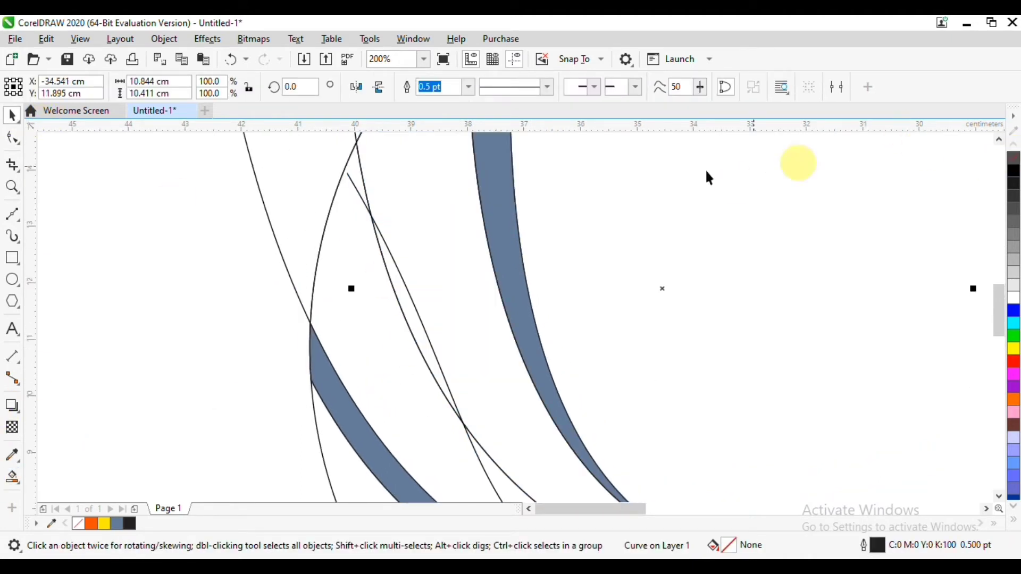
click(12, 478)
click(435, 339)
click(151, 190)
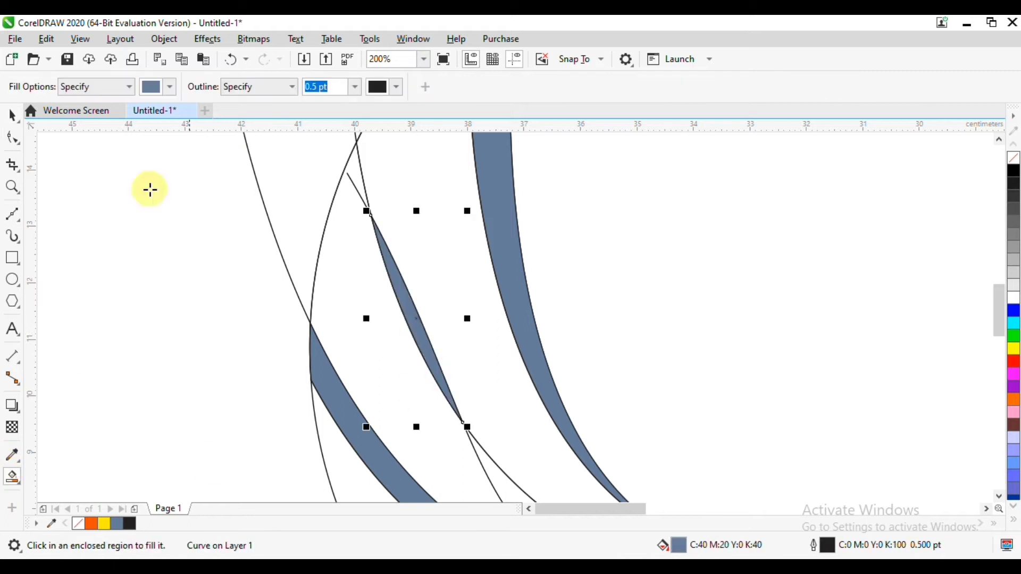
Delete the reshaped curve and the leftover guide curve running along the wide band's outer edge.
click(12, 115)
click(356, 190)
key(Delete)
click(367, 190)
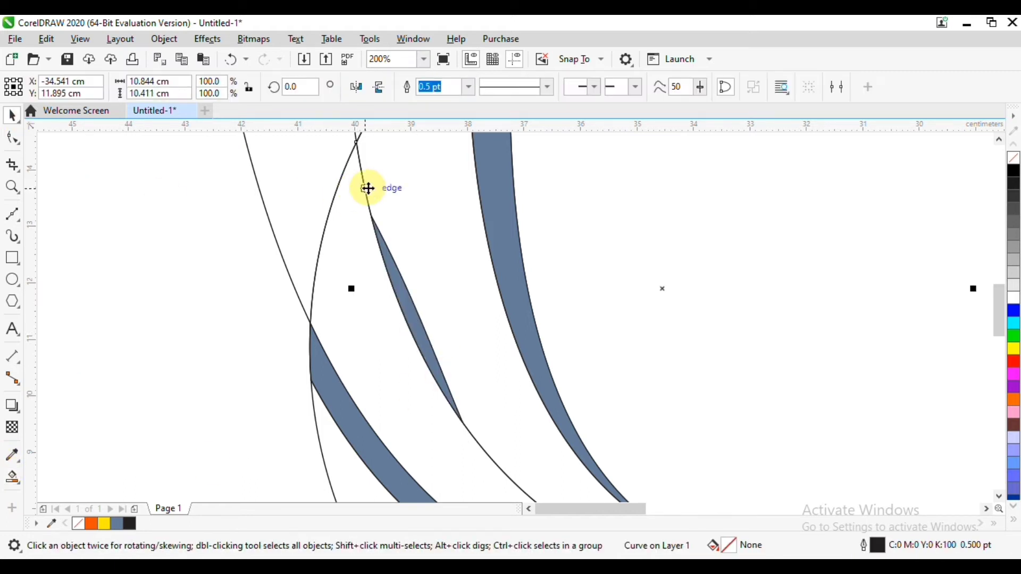
scroll(358, 190, down, 1)
drag(358, 197, 390, 297)
click(386, 242)
key(Delete)
drag(428, 332, 405, 242)
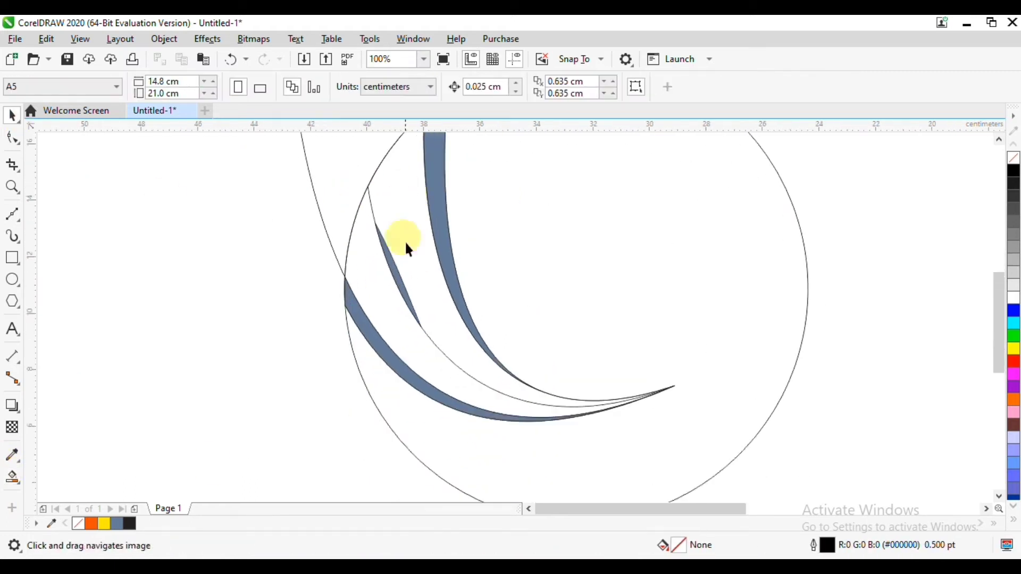
Fill the thin sliver with white.
click(423, 266)
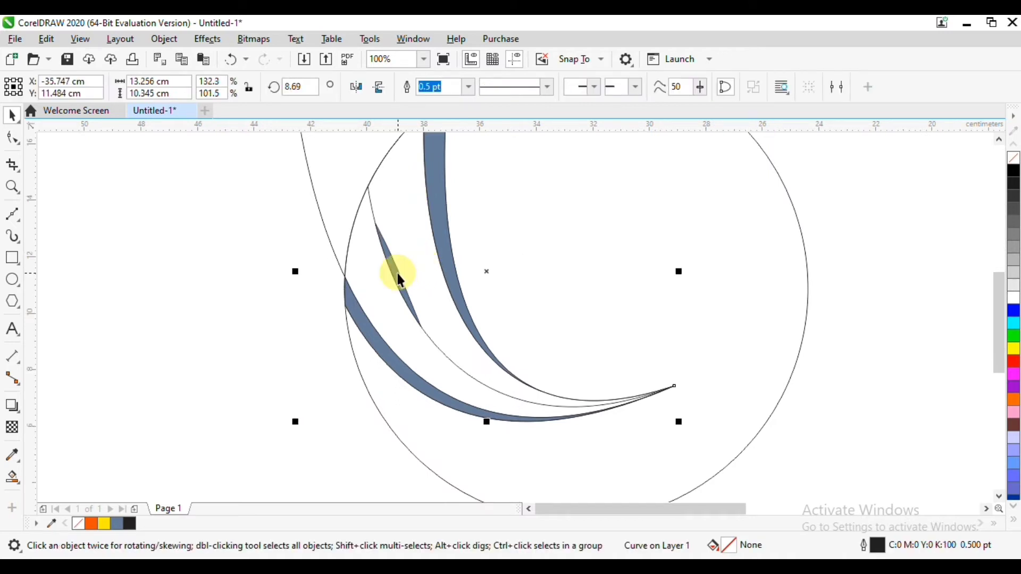
click(399, 275)
click(397, 268)
click(1010, 298)
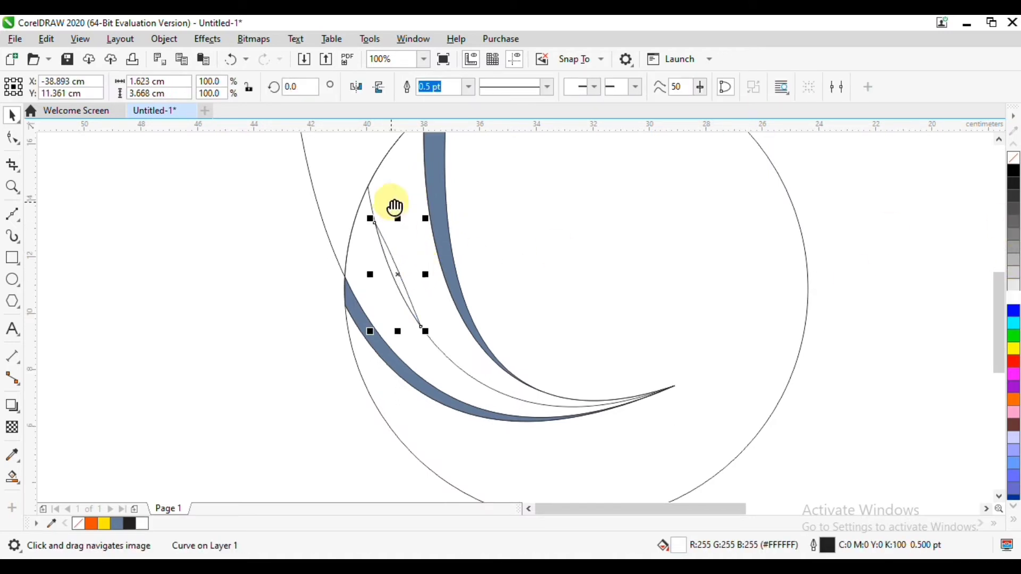
Delete the outer guide curve that extends beyond the circle's left side.
drag(394, 205, 381, 262)
click(400, 204)
click(374, 266)
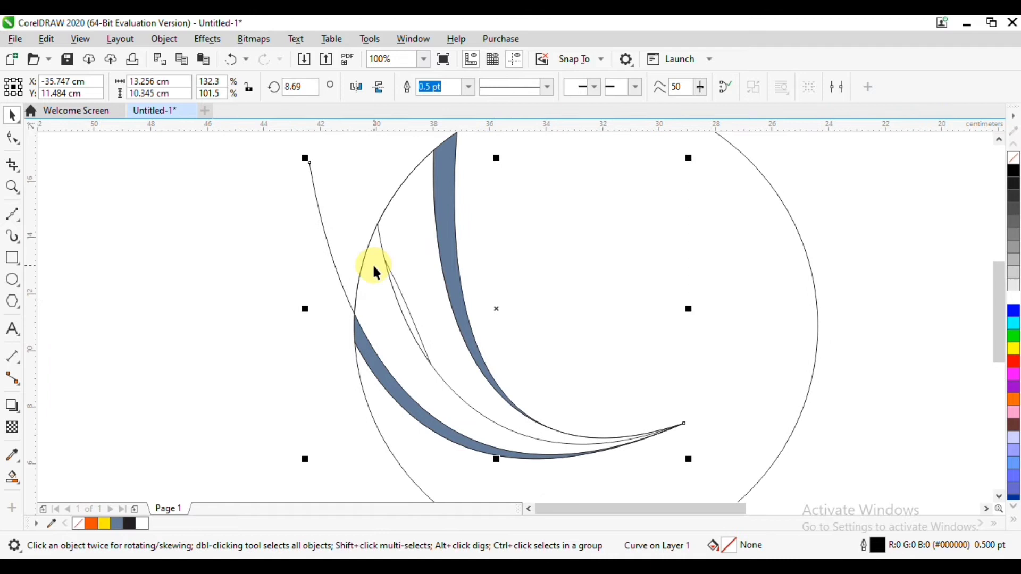
click(310, 207)
click(316, 198)
key(Delete)
Cut the unfilled wide band together with the white sliver from the page.
click(450, 162)
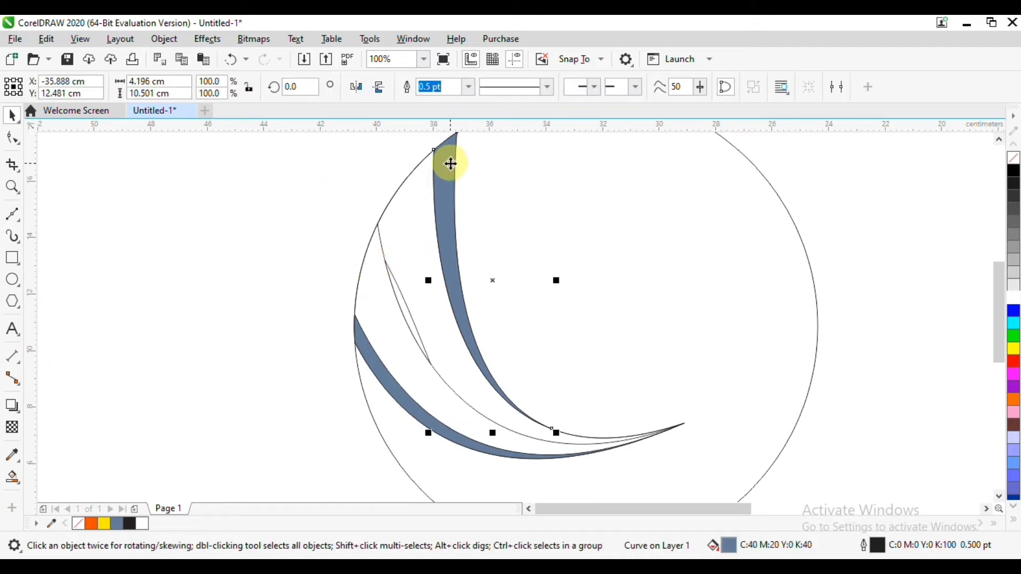
drag(428, 185, 363, 172)
click(338, 213)
mouse_move(339, 213)
mouse_down()
mouse_move(542, 190)
mouse_move(339, 208)
mouse_up()
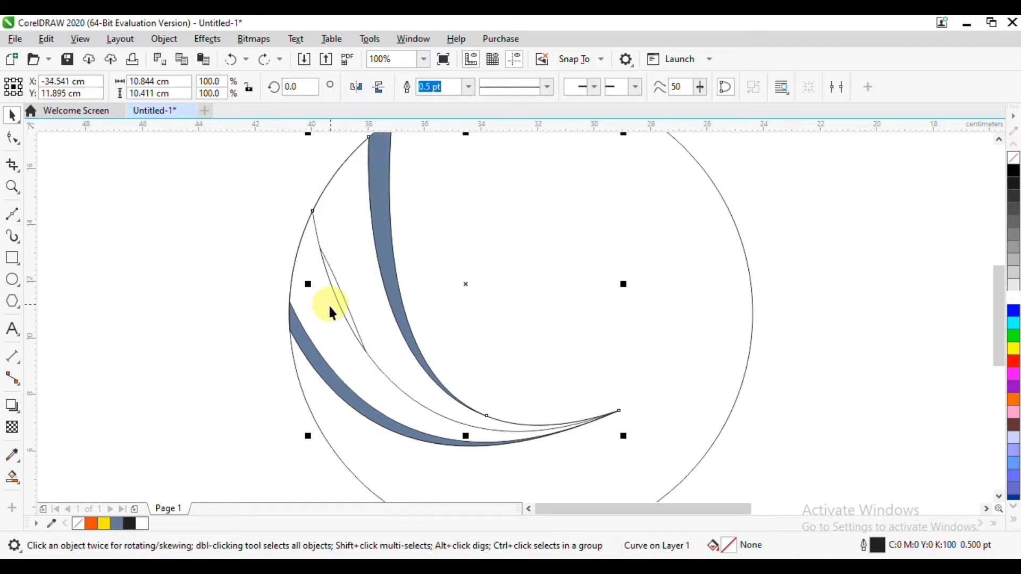
shift+click(344, 301)
Smart Fill the whole region between the two narrow bands and place it behind the restored wide band outline and white sliver.
click(12, 468)
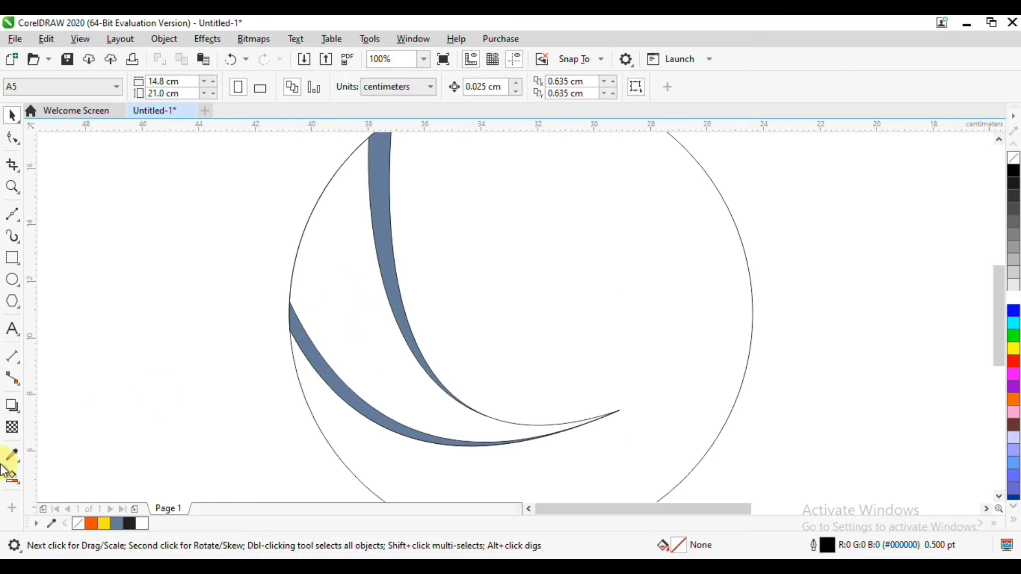
click(367, 353)
click(12, 115)
key(shift+Page_Down)
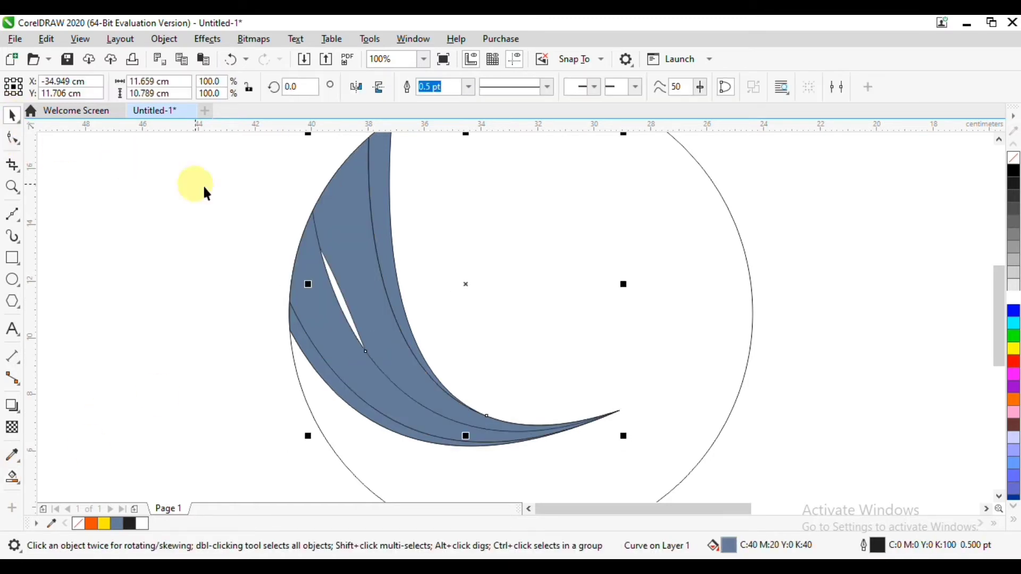
click(203, 190)
Apply a linear fountain fill to the whole region, orange at the lower right and yellow at the upper left.
click(328, 222)
click(307, 263)
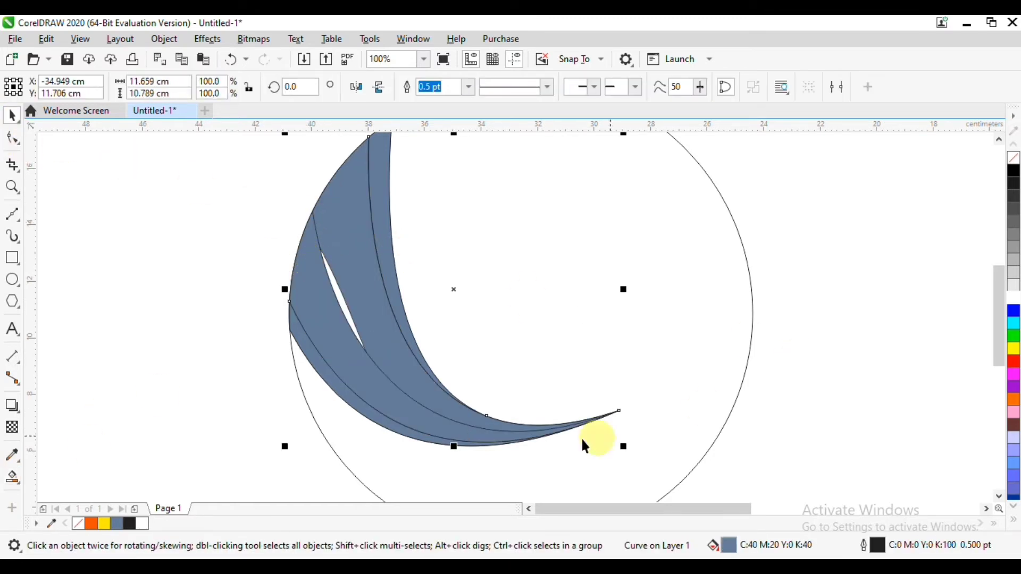
click(12, 477)
click(58, 473)
drag(634, 438, 205, 210)
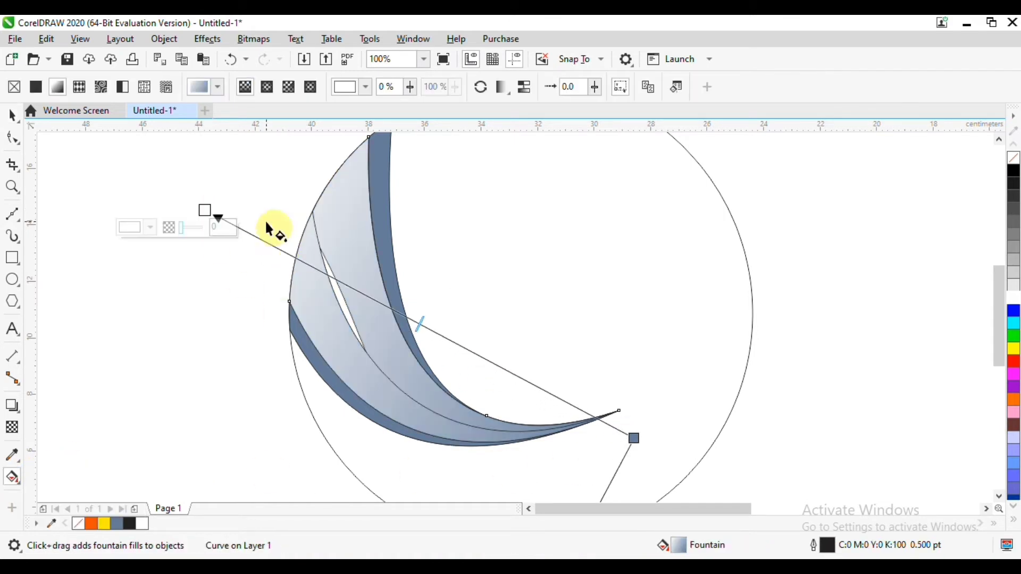
click(634, 438)
click(92, 523)
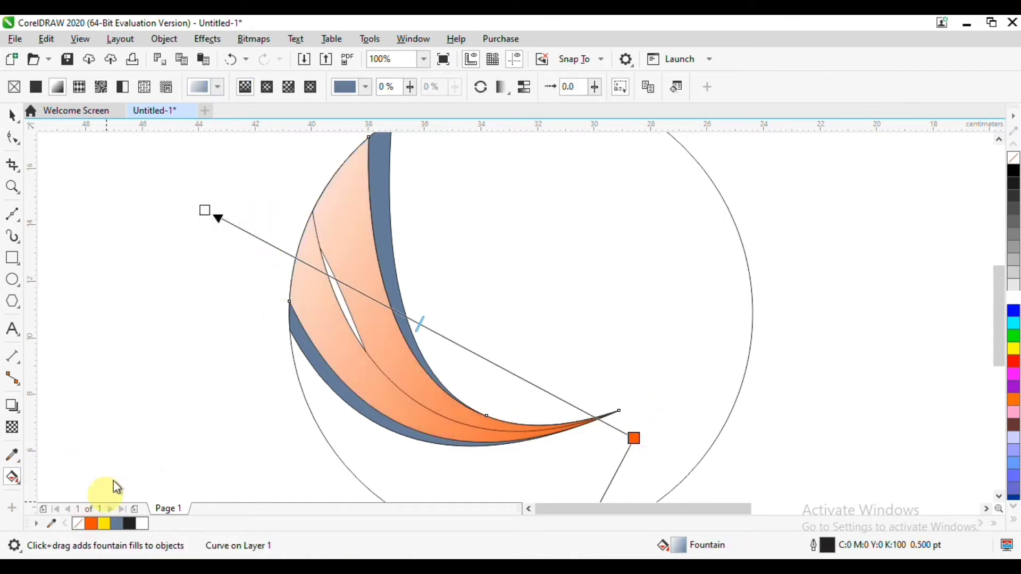
click(205, 211)
click(103, 523)
Reposition the fountain fill's ends nearly vertically, with yellow near the region's top and orange at its lower bend.
drag(430, 416, 353, 311)
drag(558, 332, 328, 326)
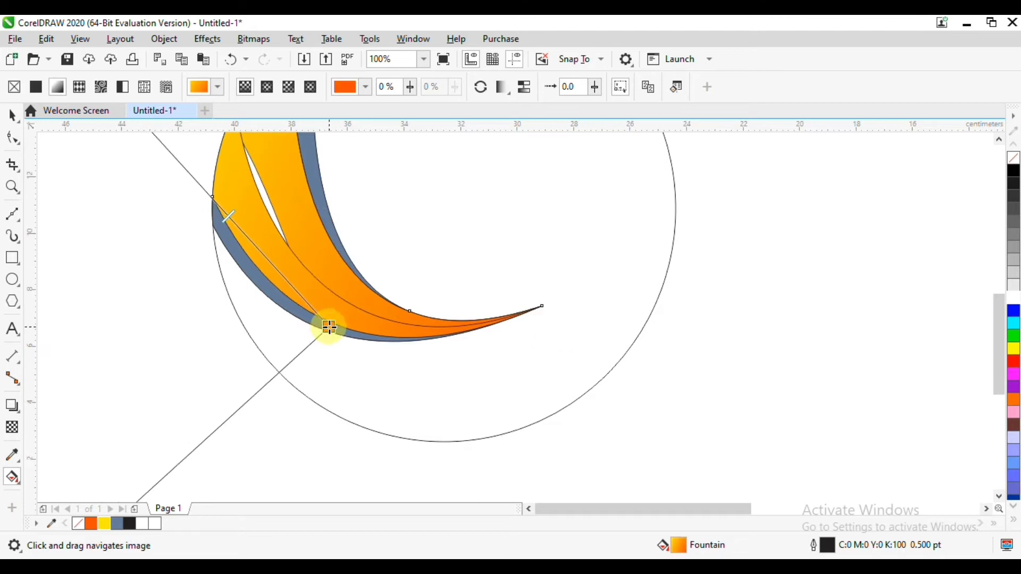
drag(256, 160, 286, 262)
drag(161, 215, 306, 192)
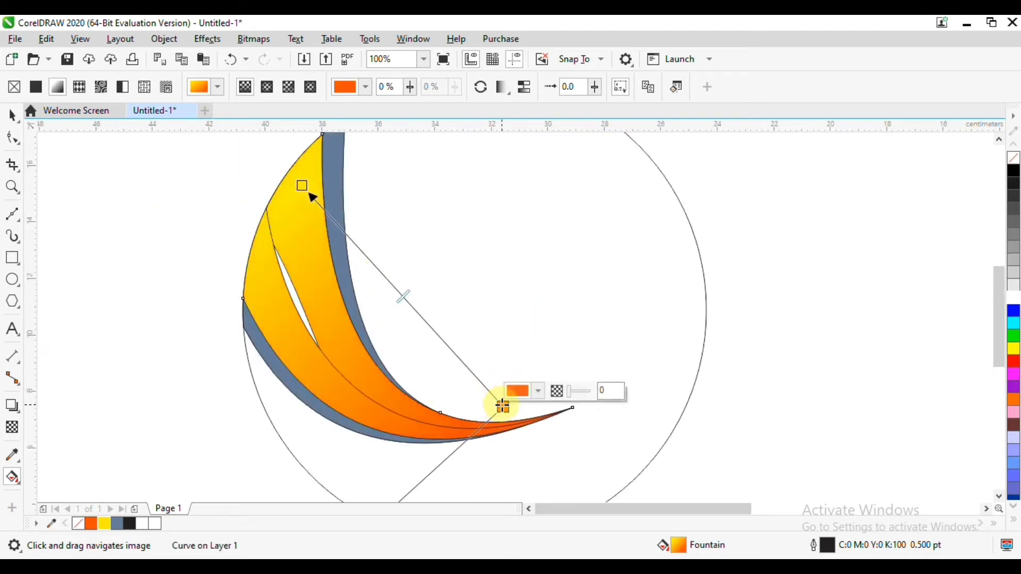
drag(503, 406, 304, 417)
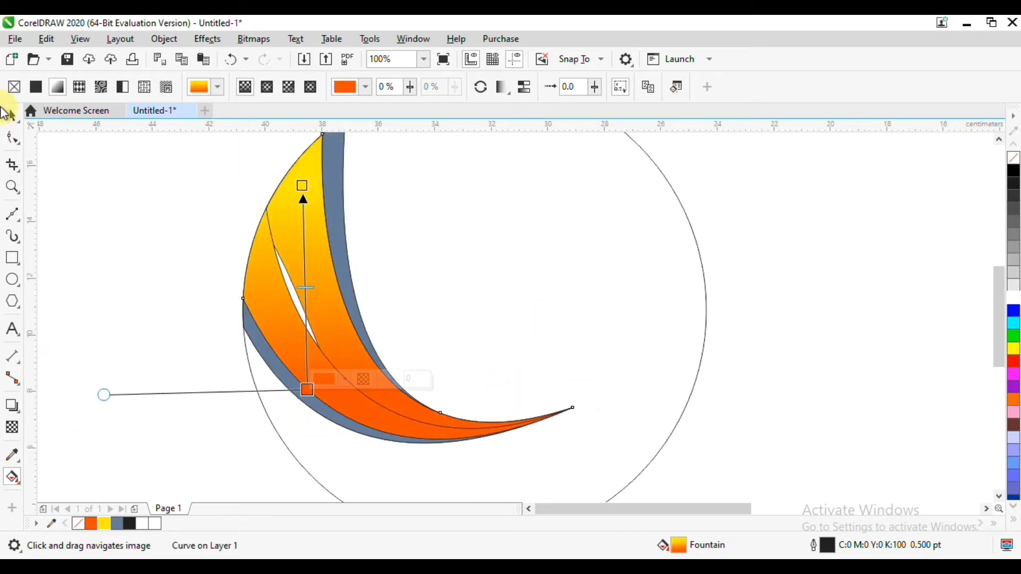
Apply the same orange-to-yellow fountain fill to the unfilled inner band and angle it diagonally across the band's upper part.
click(13, 116)
scroll(287, 297, up, 3)
click(294, 298)
scroll(319, 302, down, 3)
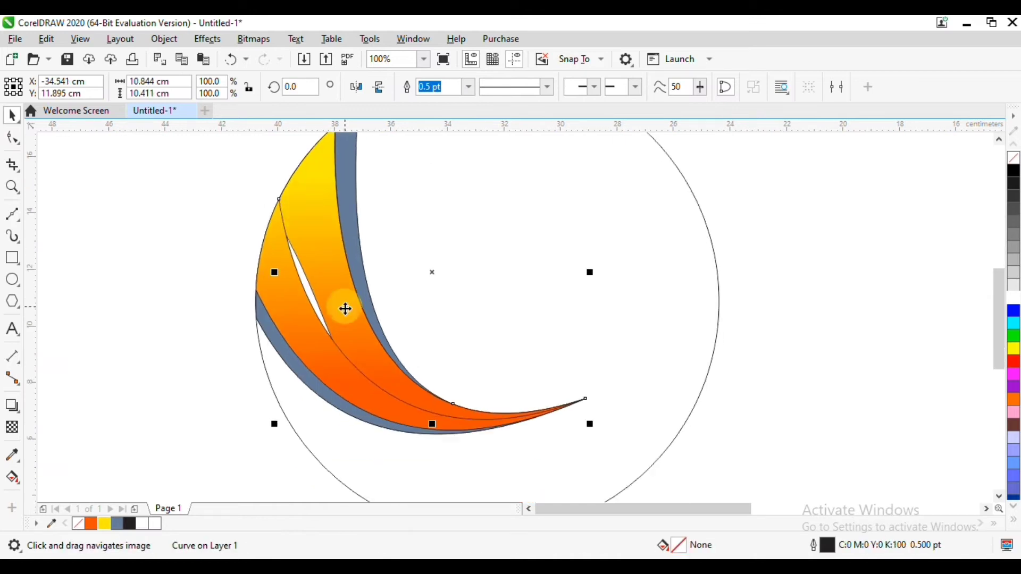
click(299, 349)
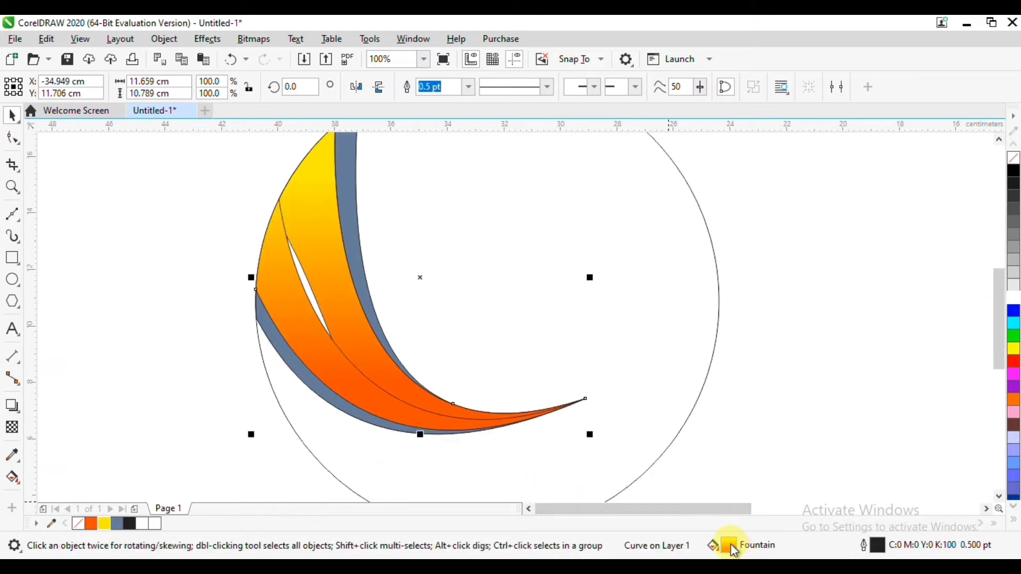
click(12, 477)
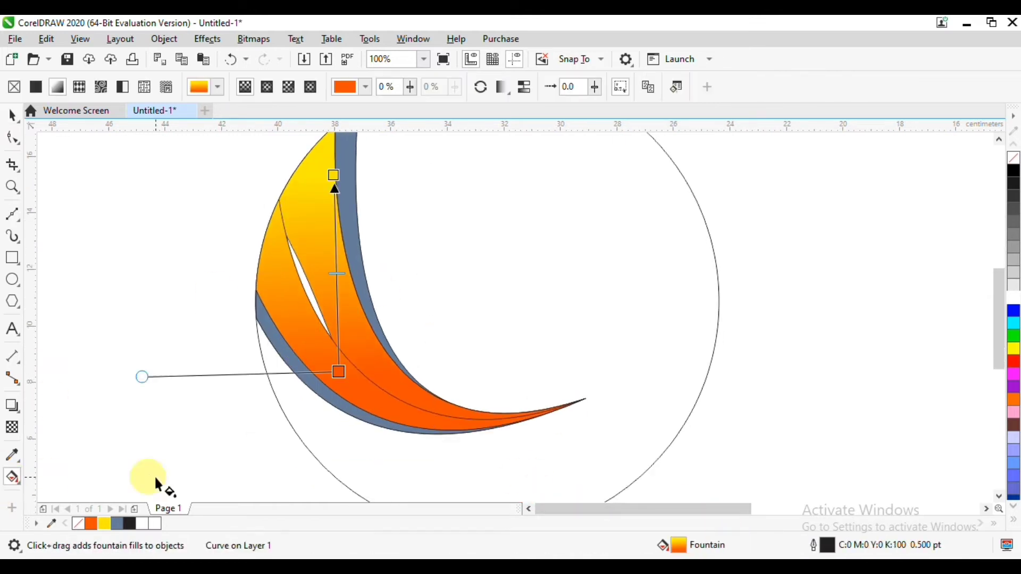
drag(340, 373, 280, 283)
drag(335, 174, 356, 198)
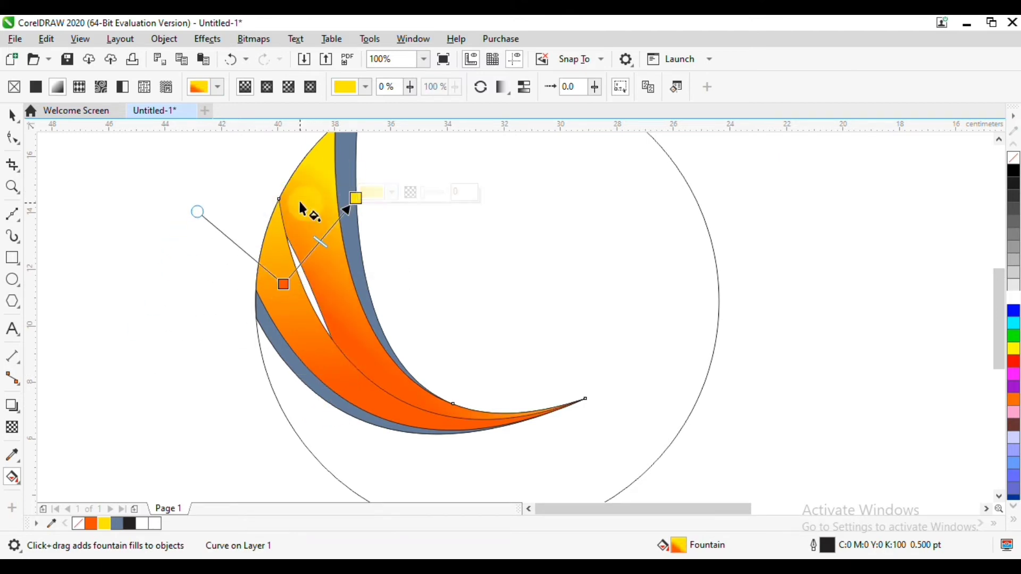
Apply a linear fountain transparency to the inner band, fading it from its upper left toward the lower right.
click(13, 429)
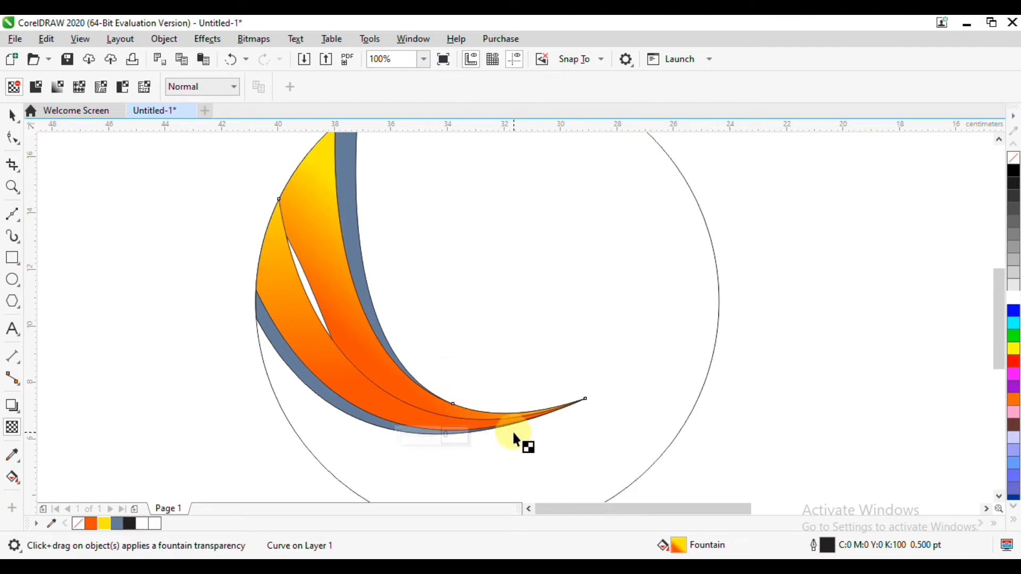
drag(286, 241, 285, 240)
key(ctrl+z)
mouse_move(264, 161)
mouse_down()
mouse_move(436, 363)
mouse_move(431, 372)
mouse_up()
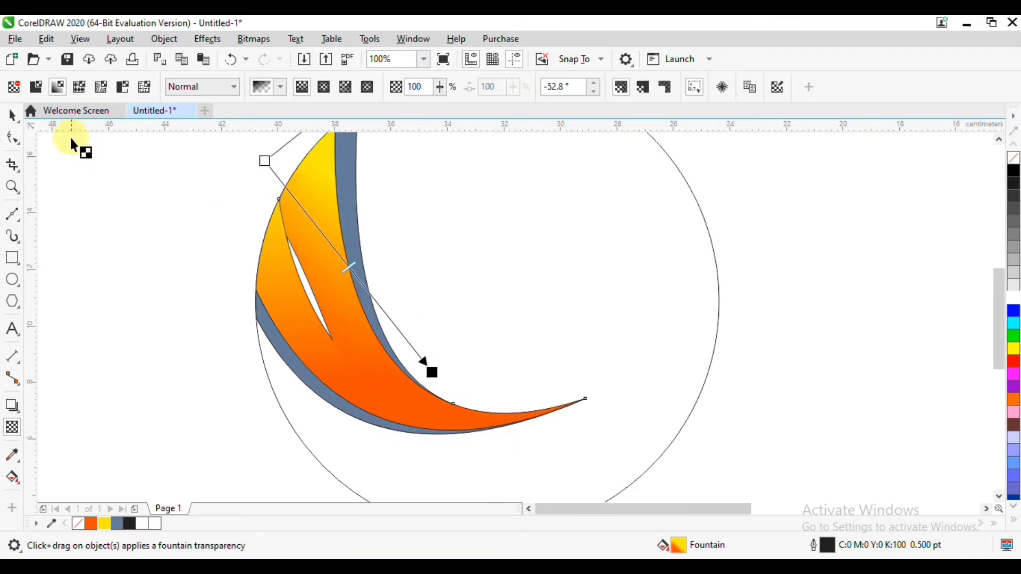
Remove the outline from the transparent inner band.
click(13, 115)
click(285, 220)
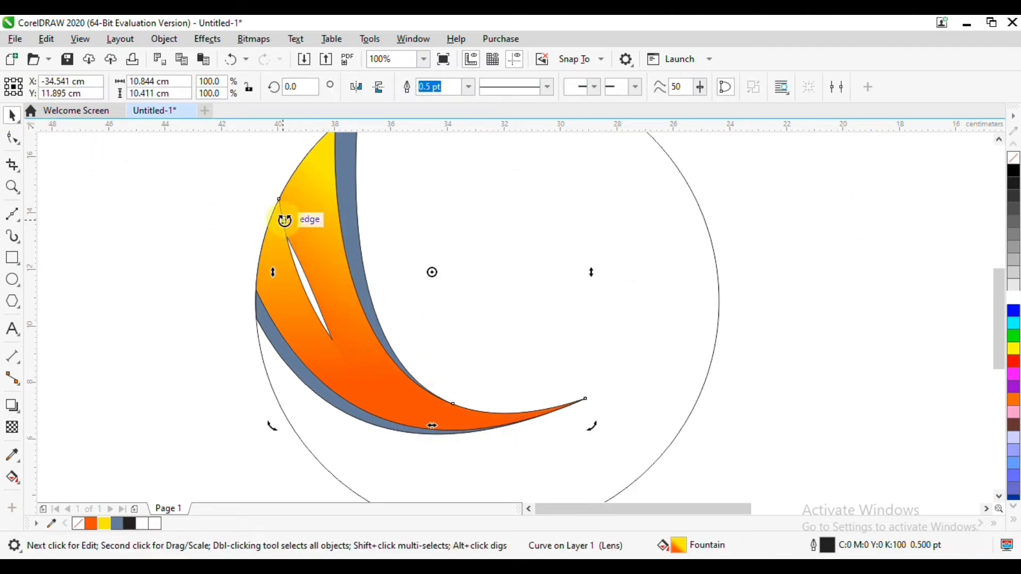
click(285, 223)
click(282, 221)
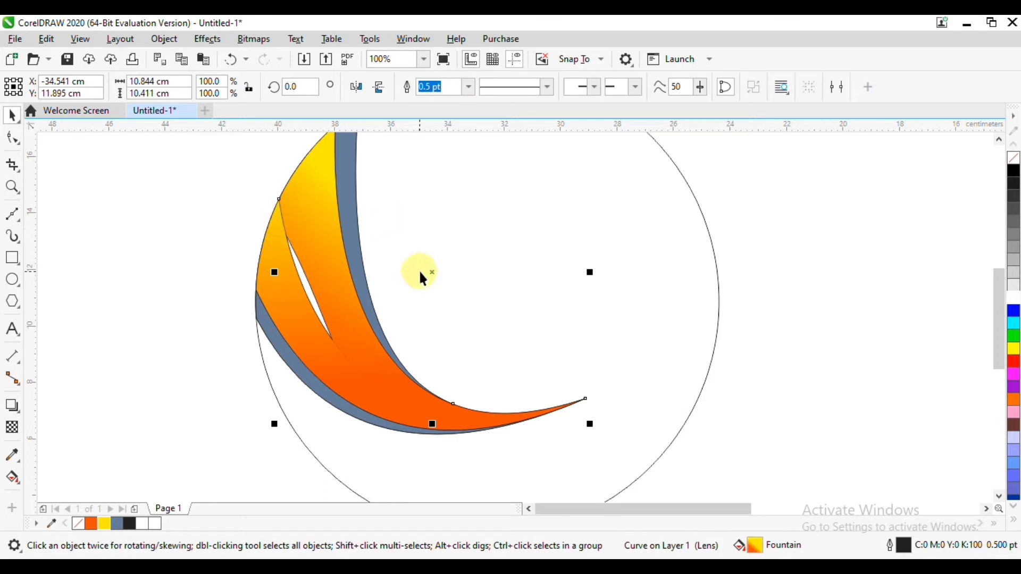
right_click(1014, 158)
Remove the white sliver's outline and apply a fountain transparency that fades it toward its lower end.
click(309, 278)
click(307, 276)
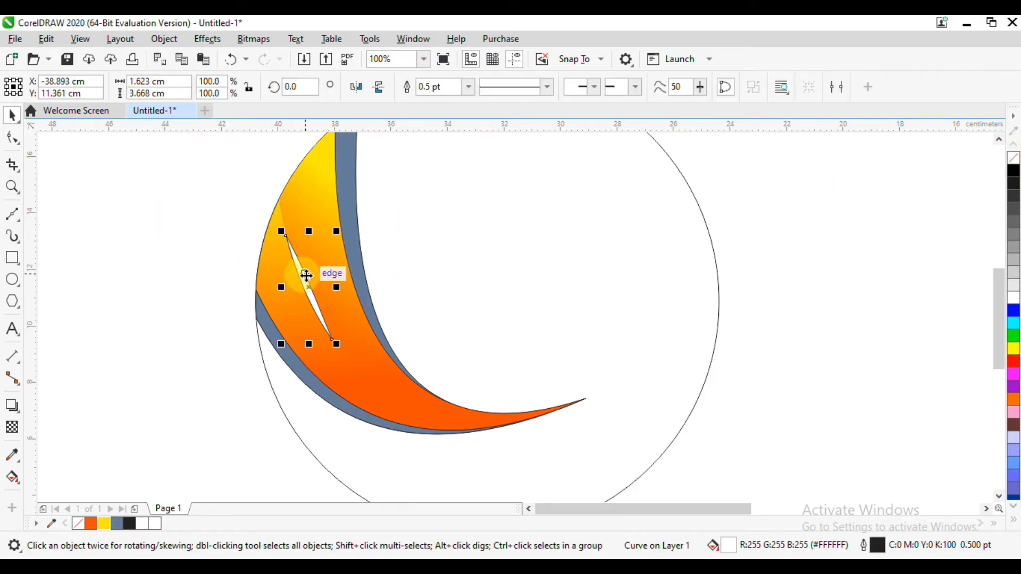
click(12, 427)
drag(256, 248, 342, 335)
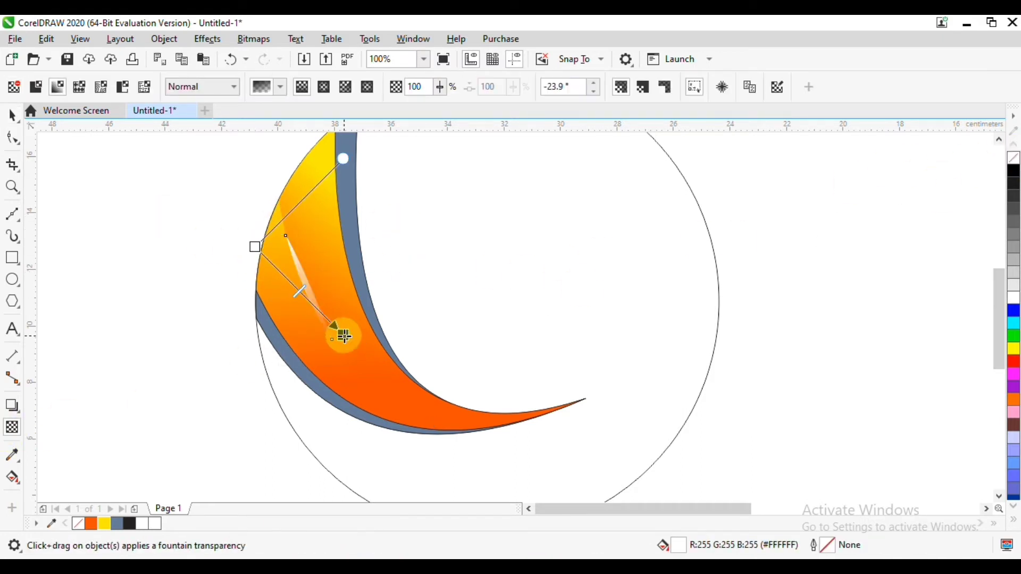
drag(257, 248, 303, 213)
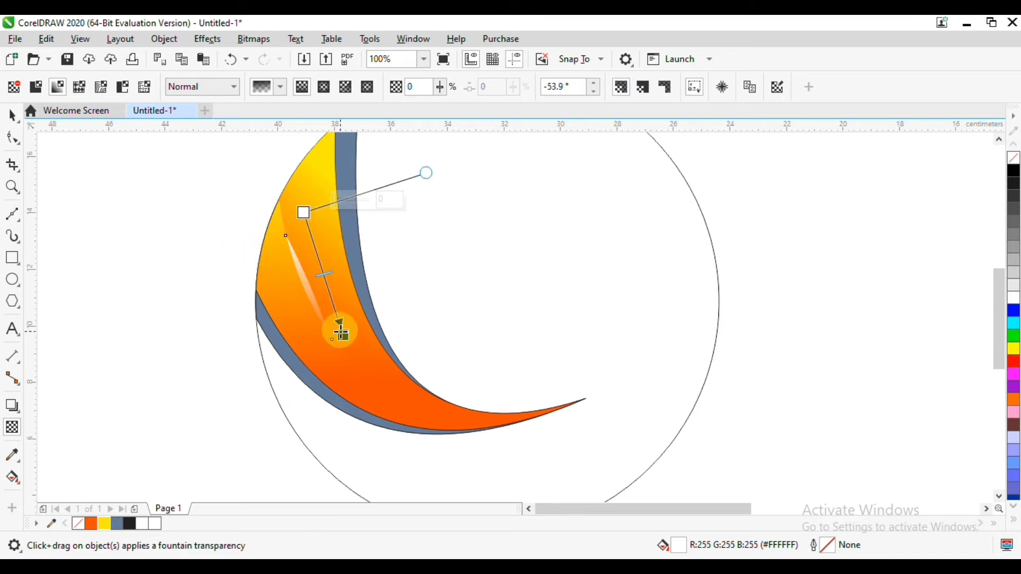
drag(342, 334, 269, 353)
click(12, 115)
click(137, 201)
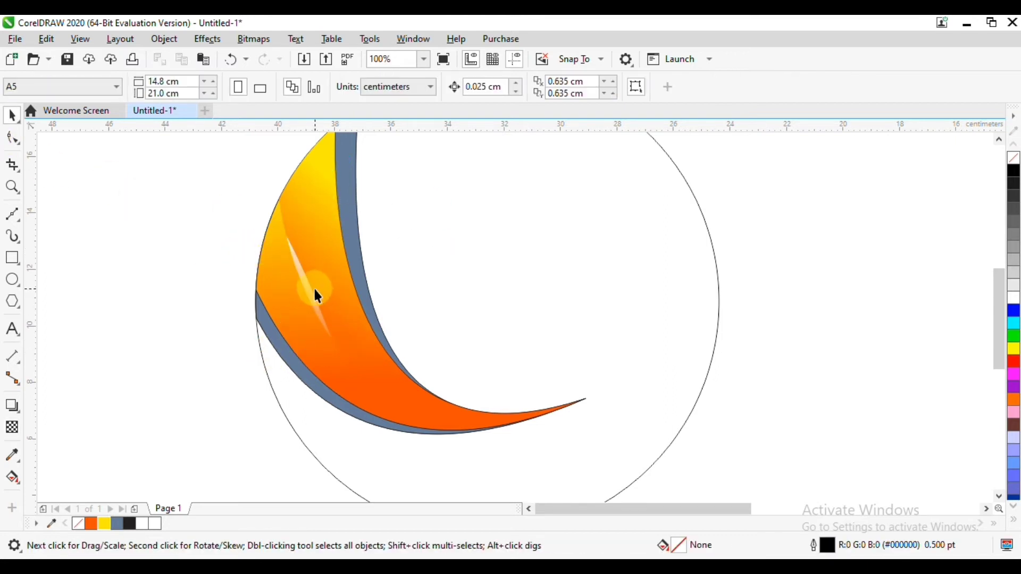
Lengthen the white highlight by moving its lower end node down along the band and bend its edges to follow the band's curve.
scroll(313, 287, down, 2)
scroll(308, 291, up, 2)
scroll(276, 307, left, 2)
click(263, 303)
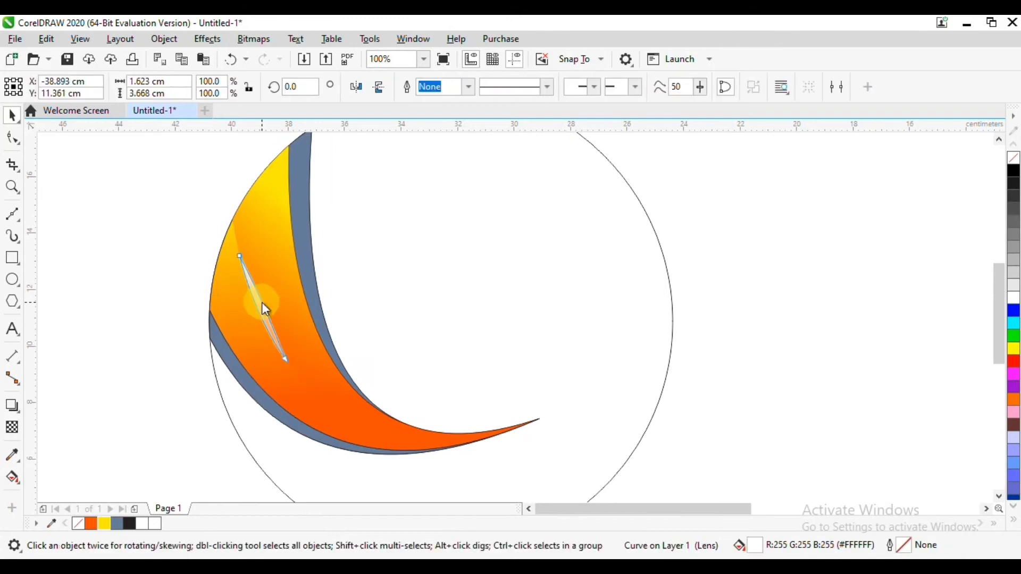
key(F10)
drag(289, 366, 318, 404)
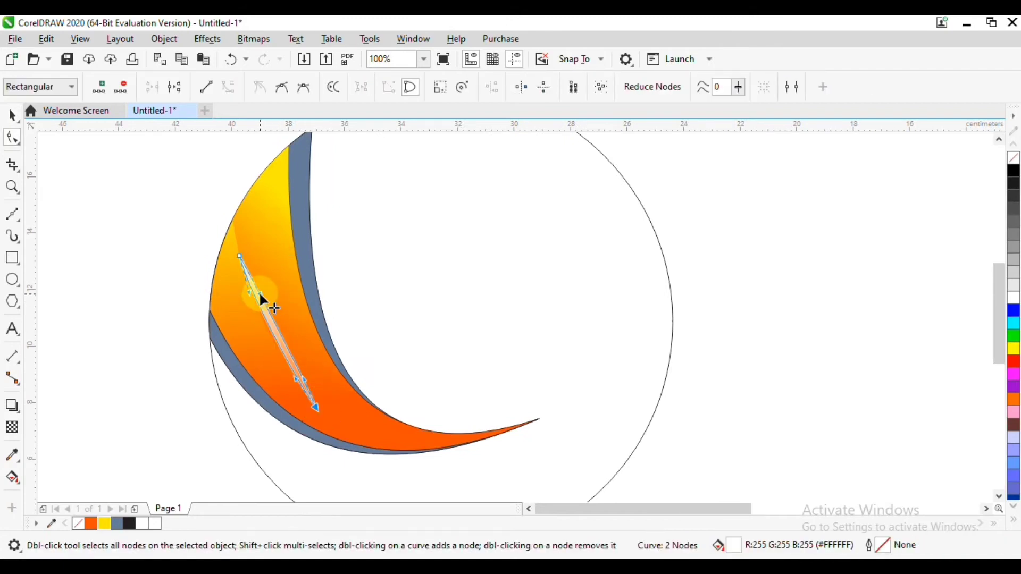
drag(293, 379, 278, 378)
scroll(293, 348, up, 2)
drag(328, 404, 254, 310)
click(13, 117)
click(88, 205)
scroll(161, 254, down, 1)
drag(308, 271, 436, 345)
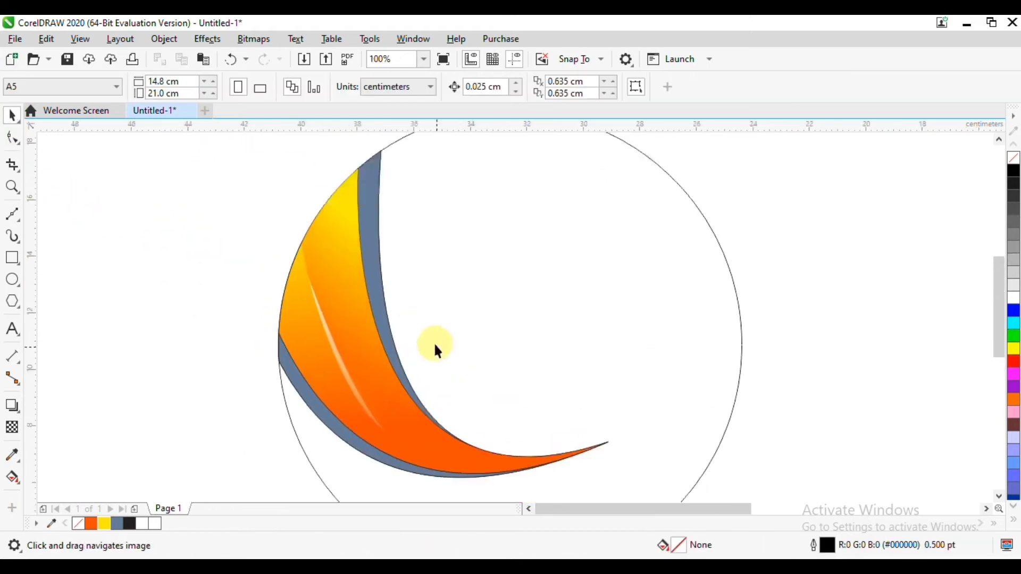
Remove the outline from the grey-blue sliver along the inner edge of the curved band.
click(356, 266)
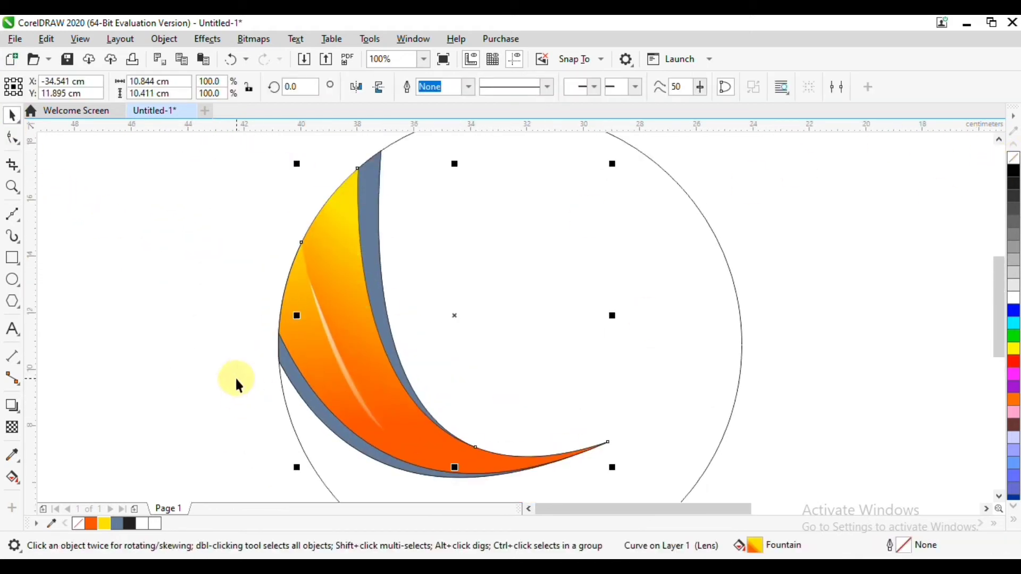
click(301, 343)
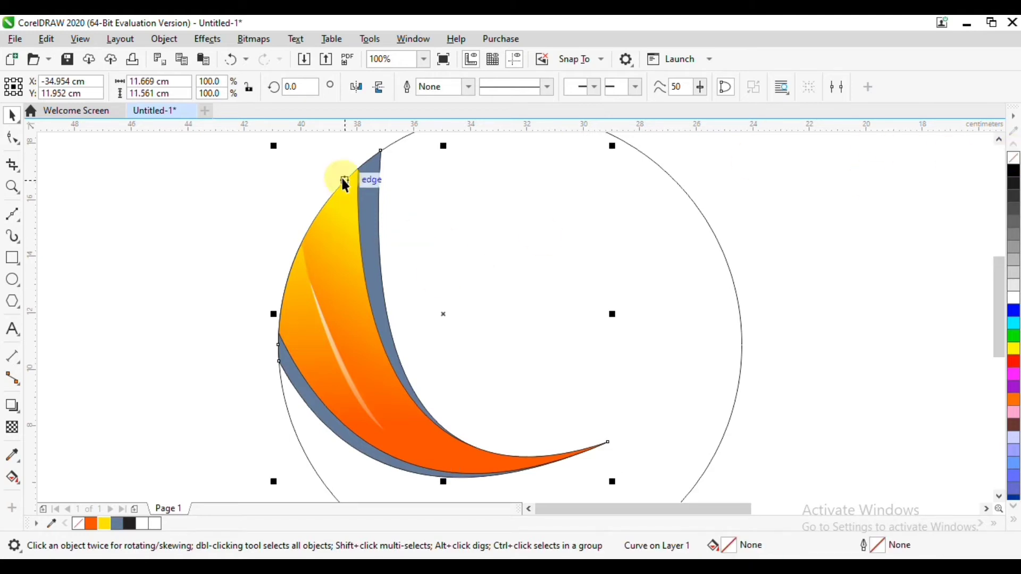
click(367, 179)
click(292, 374)
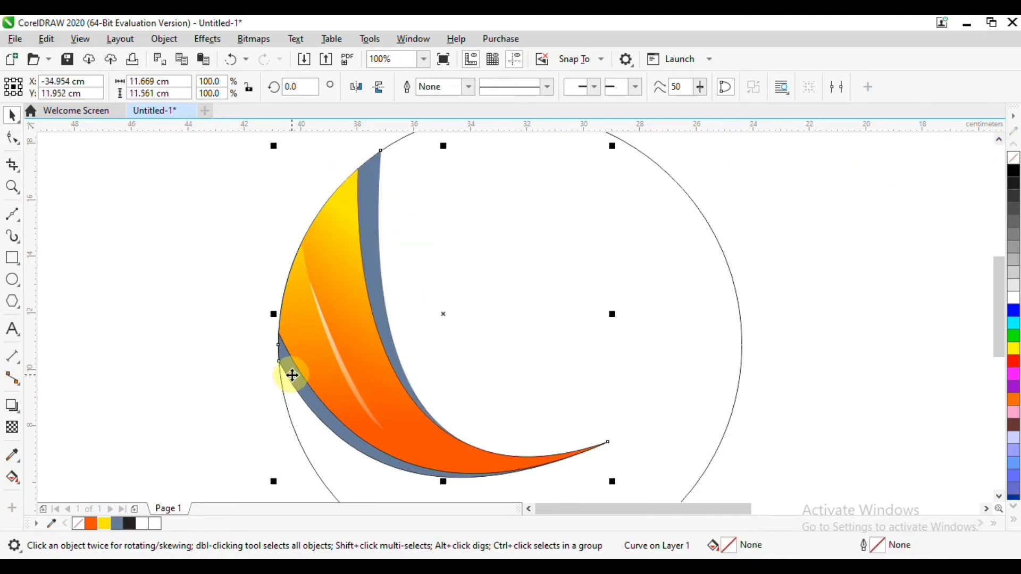
click(507, 303)
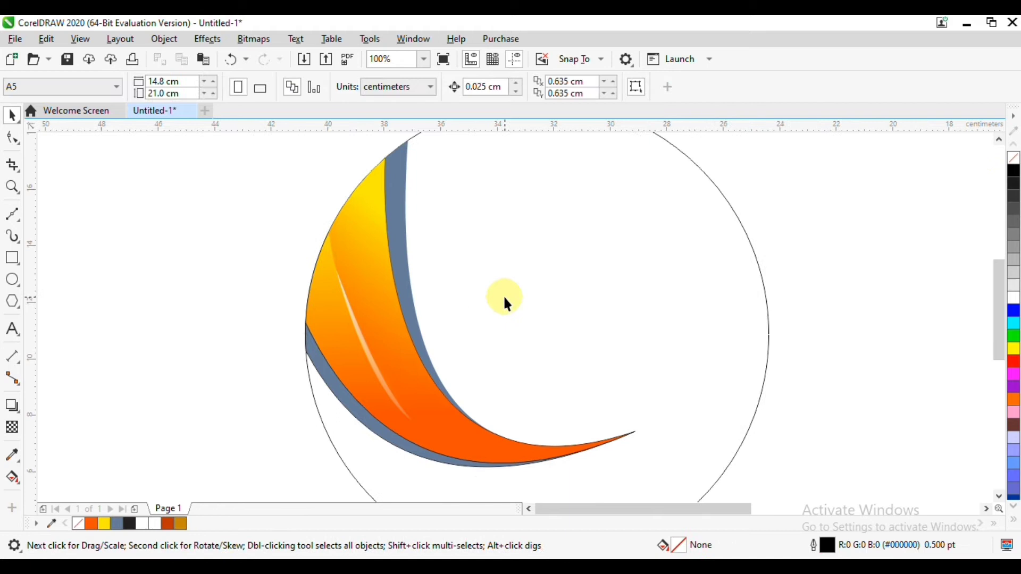
Fill the grey-blue sliver along the band's lower edge with dark orange-red #BF3502 and remove its outline.
click(335, 391)
click(337, 394)
click(167, 523)
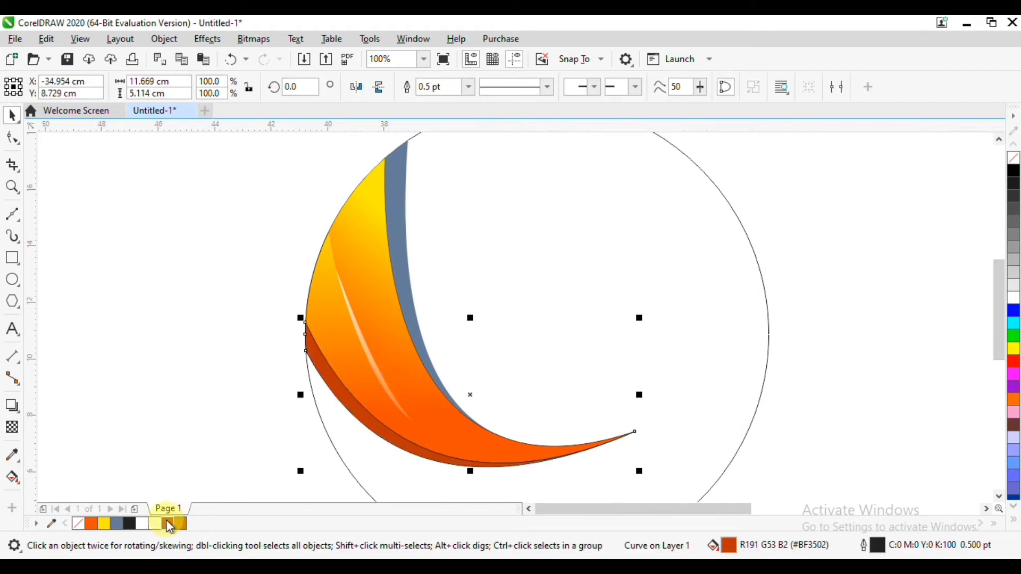
right_click(1011, 160)
Remove the outline from the main yellow-orange band.
click(354, 378)
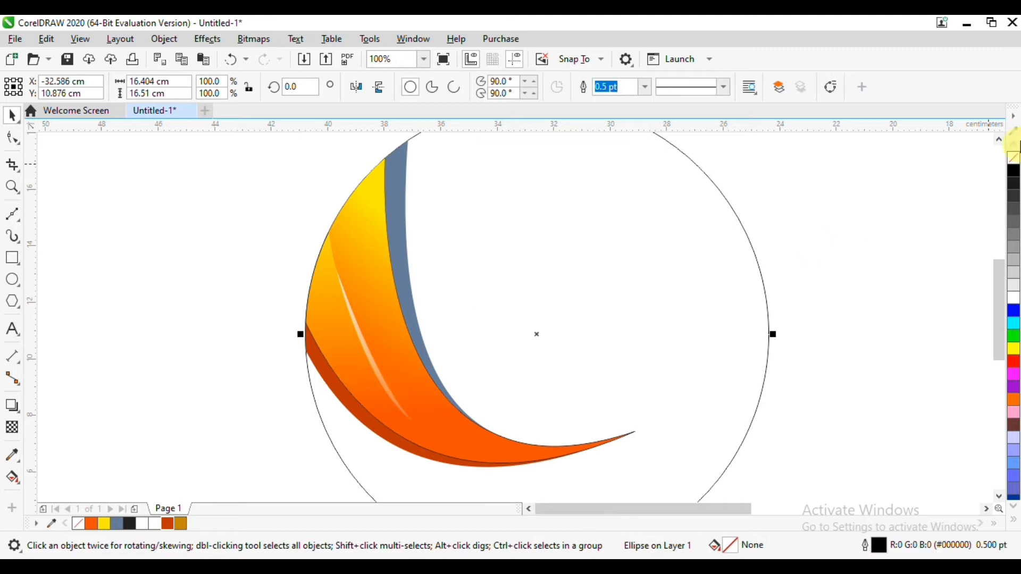
key(Delete)
key(ctrl+z)
click(335, 396)
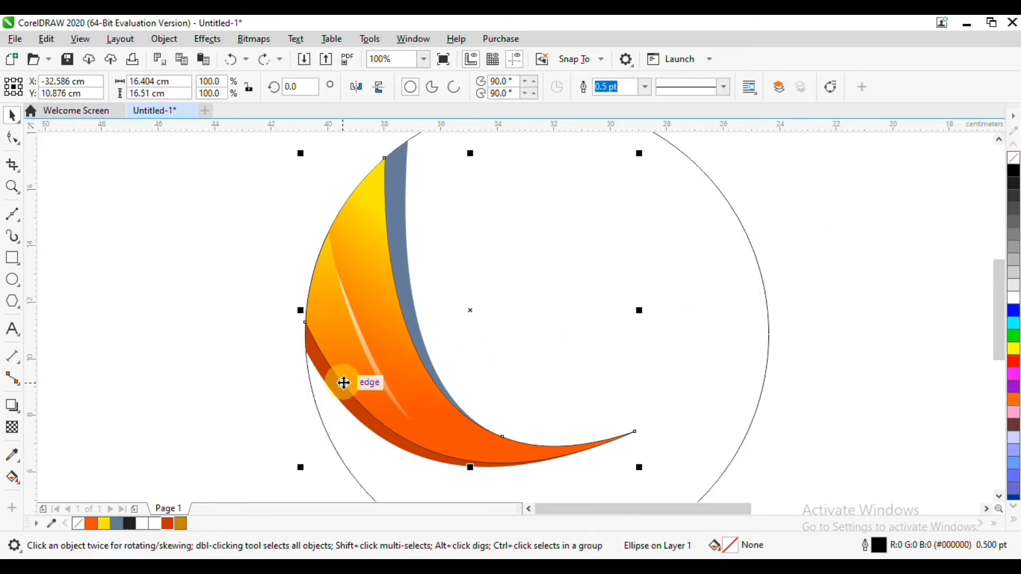
Fill the remaining grey-blue sliver on the band's inner edge with golden brown #C48801.
click(401, 242)
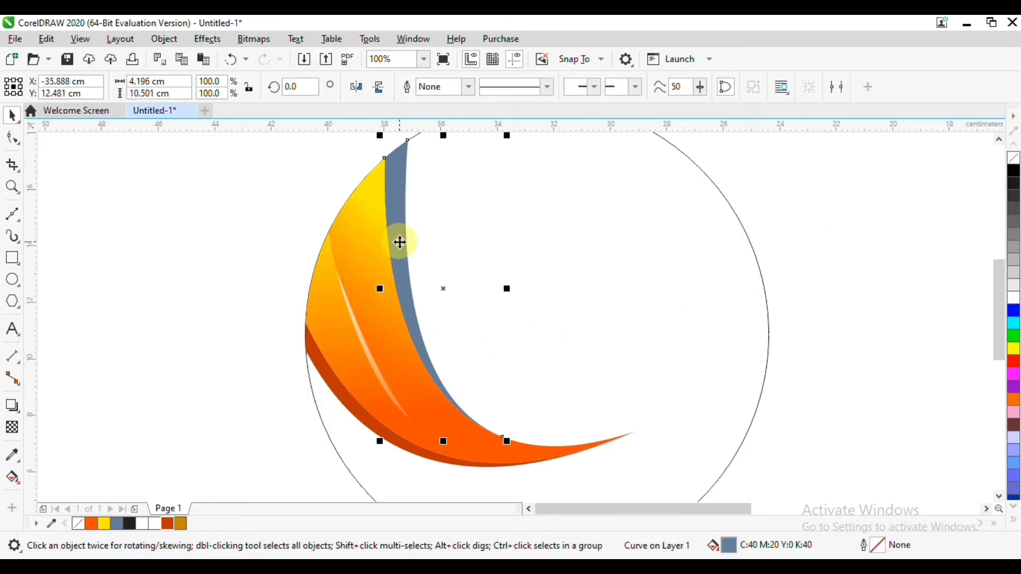
click(181, 525)
click(248, 254)
Select the six pieces of the curved band without the circle and make a copy rotated counterclockwise by about 55 degrees.
scroll(386, 284, down, 1)
drag(386, 284, 381, 322)
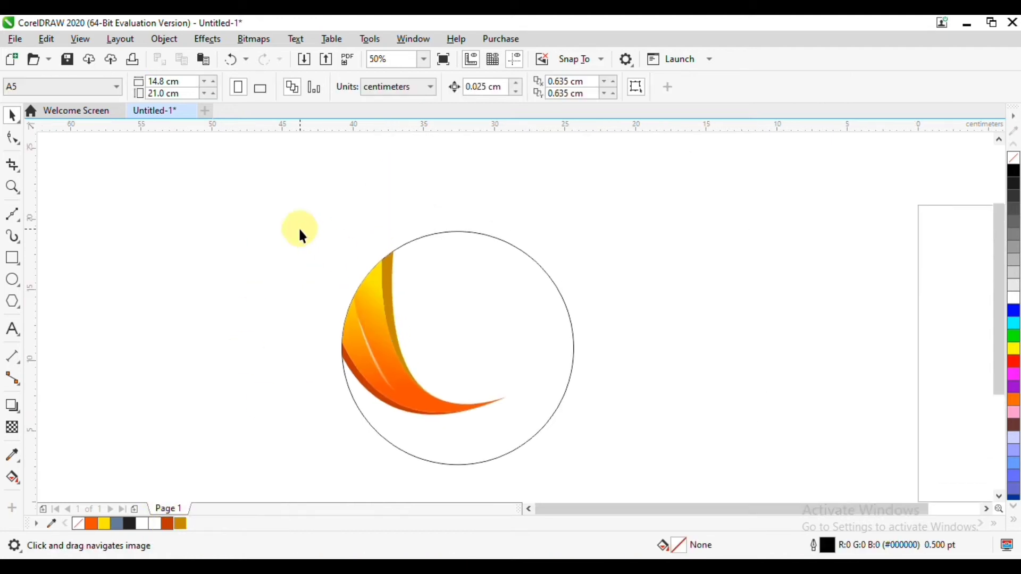
drag(298, 228, 515, 428)
drag(422, 332, 234, 314)
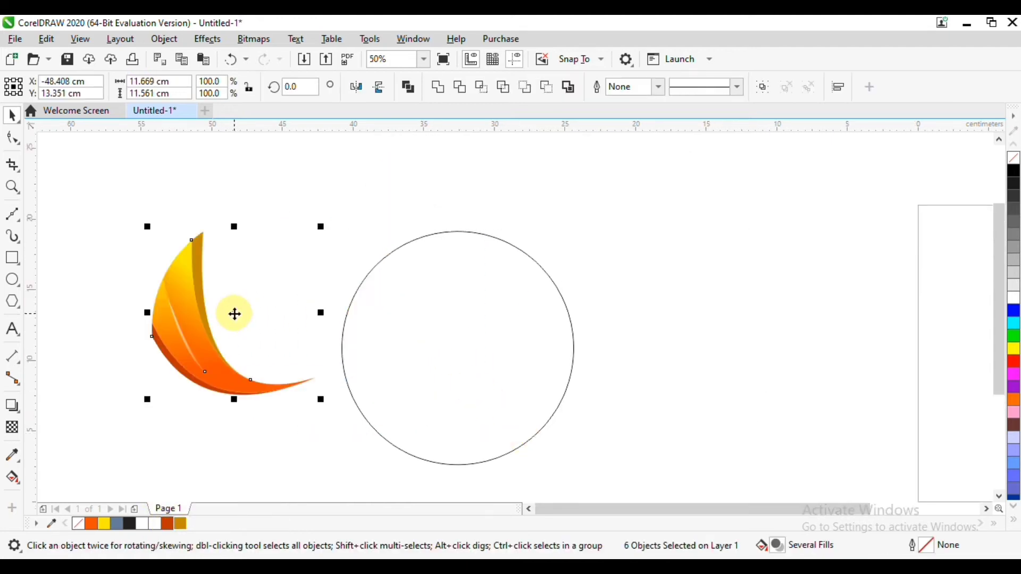
key(ctrl+z)
click(423, 333)
drag(513, 422, 520, 316)
Place the copied band below the original inside the circle and adjust its rotation to 55.89 degrees.
click(432, 372)
drag(432, 372, 426, 426)
click(427, 425)
drag(539, 477, 538, 462)
drag(461, 449, 466, 429)
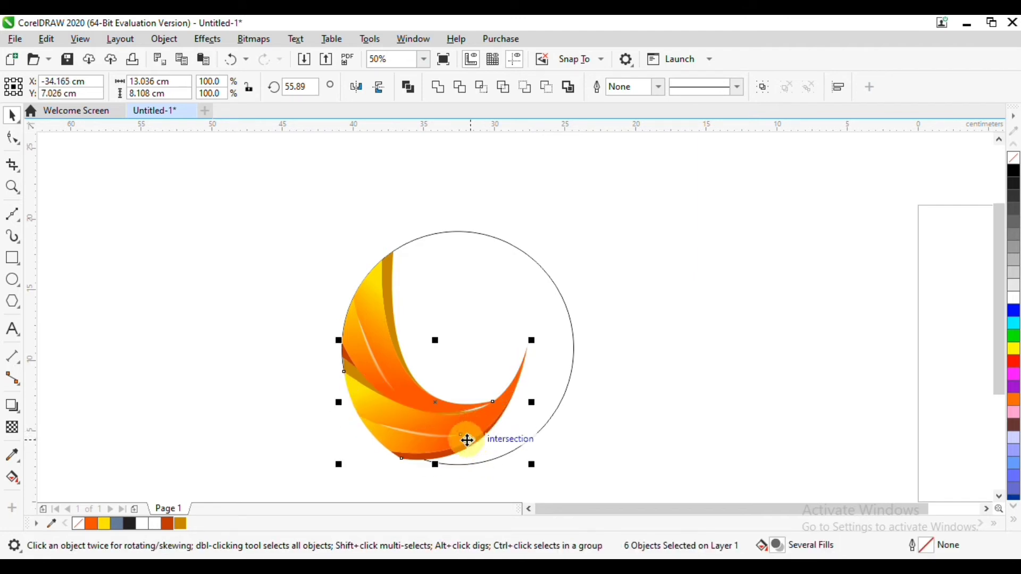
scroll(480, 439, up, 2)
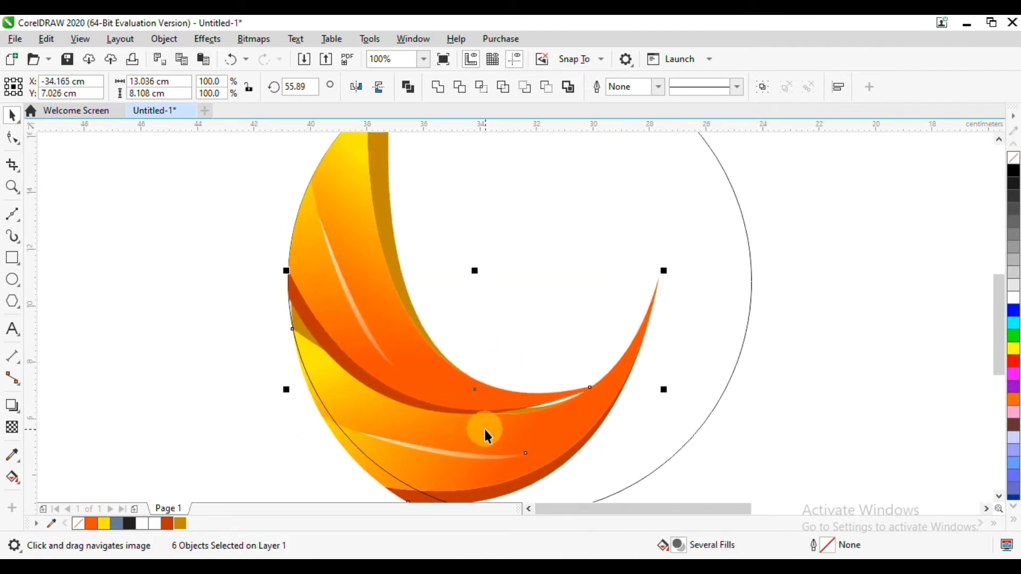
click(718, 343)
key(Delete)
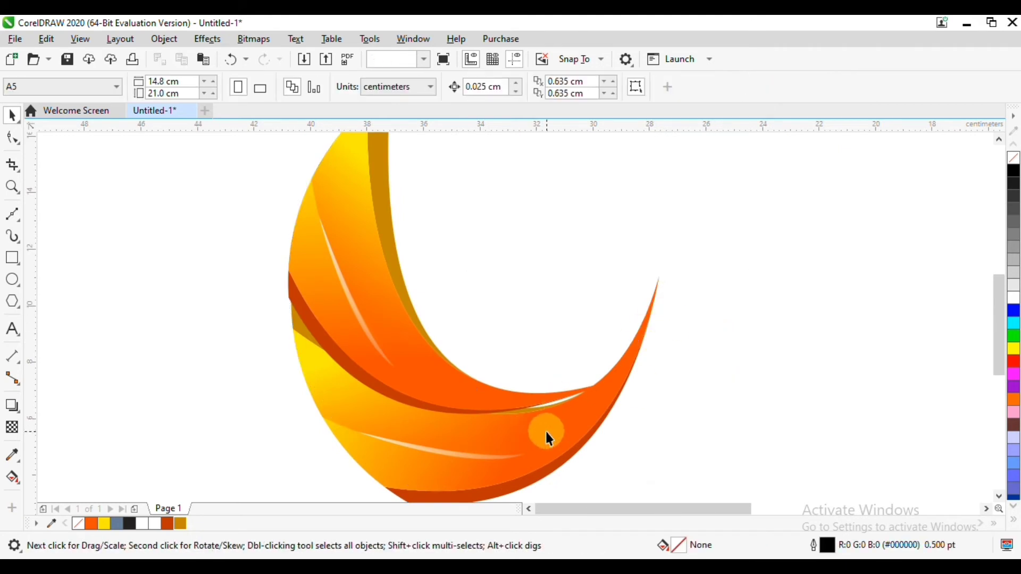
double_click(546, 432)
drag(663, 270, 602, 218)
key(ctrl+z)
key(ctrl+z)
key(ctrl+z)
Move the six pieces of the copied band up against the original band and group them.
key(ctrl+a)
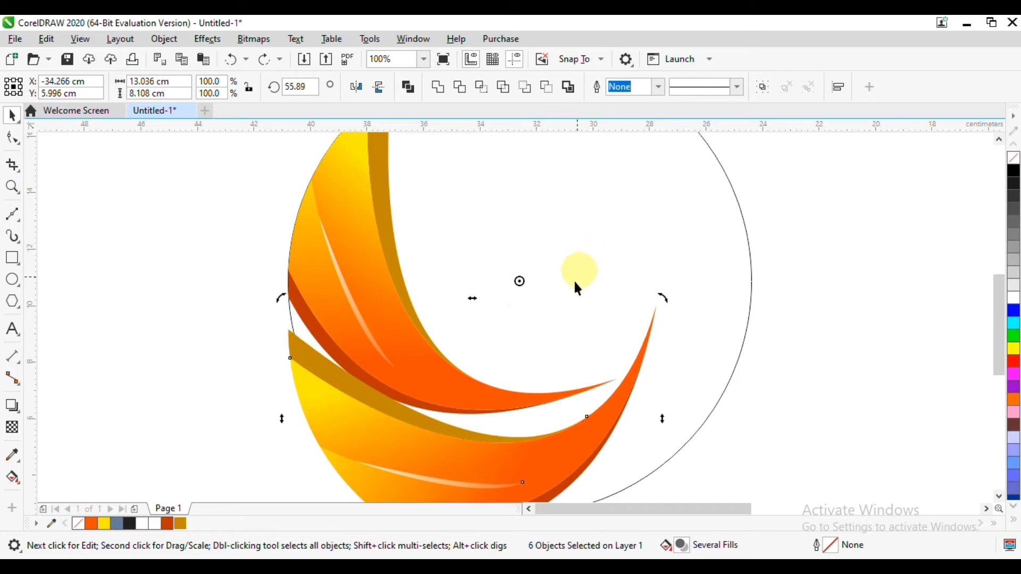
scroll(537, 255, down, 2)
drag(686, 430, 686, 428)
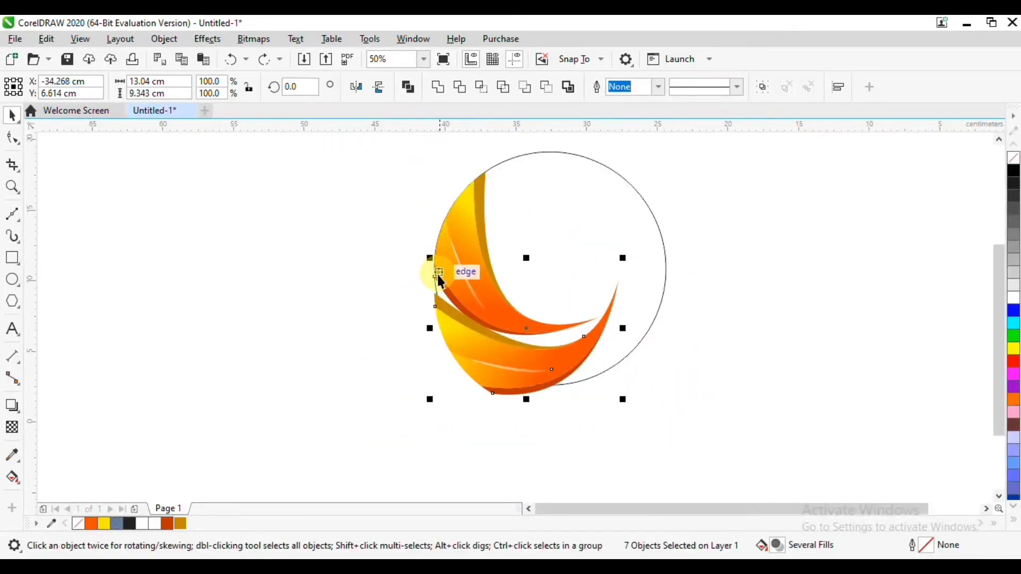
shift+click(435, 275)
drag(526, 348, 525, 326)
key(ctrl+g)
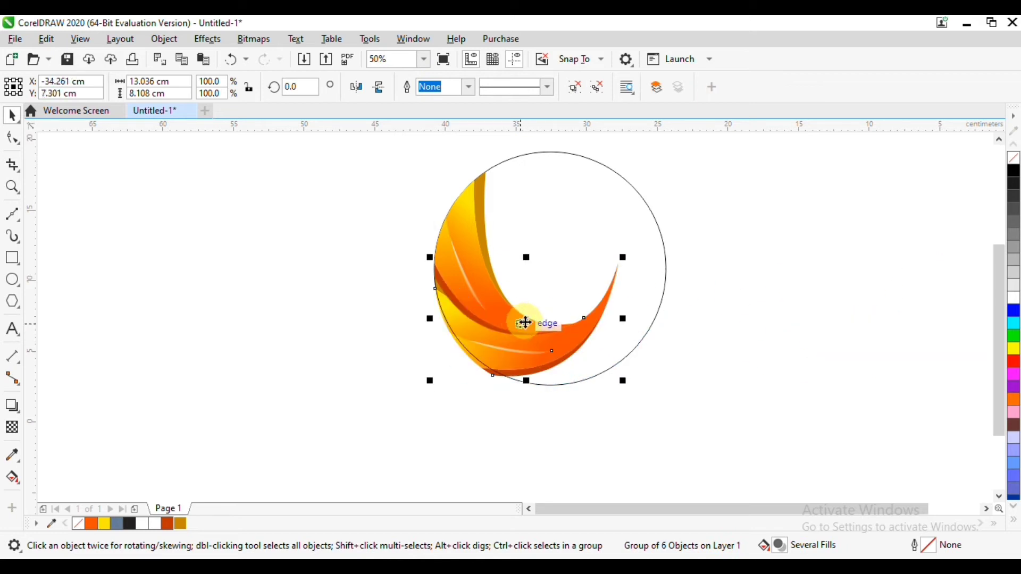
Delete the large guide circle around the bands.
scroll(526, 323, up, 2)
click(704, 307)
key(Delete)
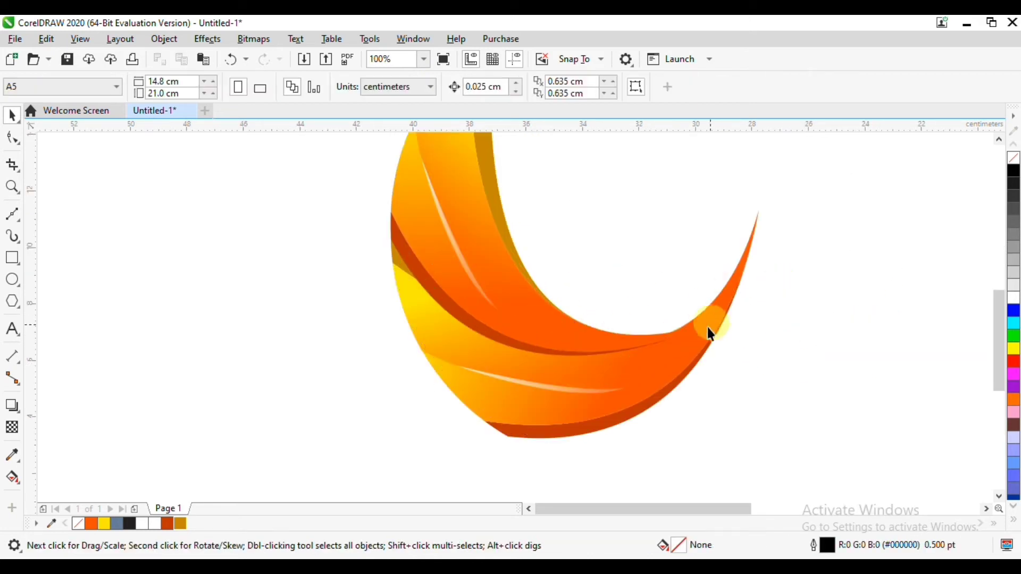
Rotate the grouped lower band slightly clockwise to 355.323 degrees.
click(706, 335)
click(702, 334)
drag(763, 448, 780, 432)
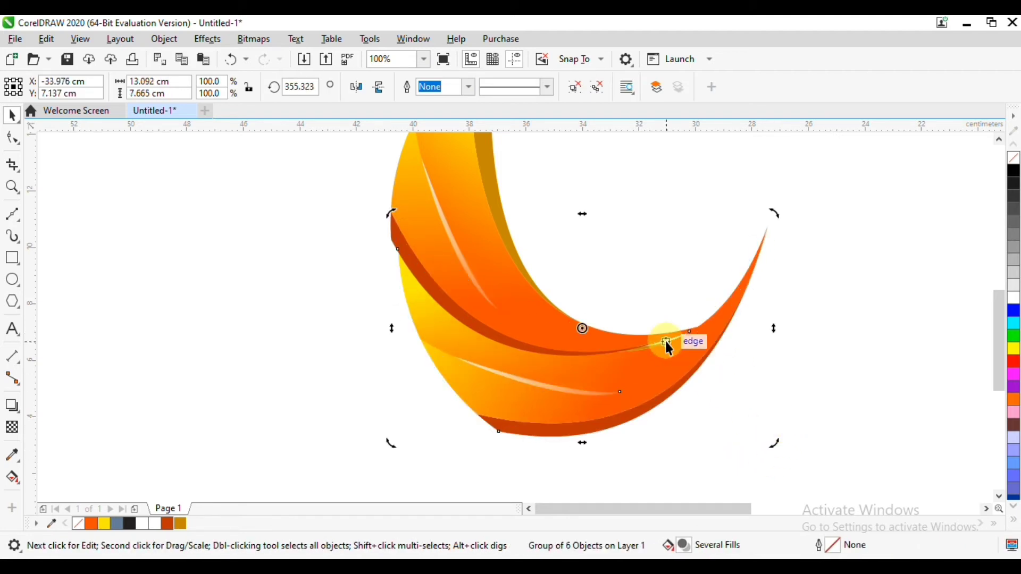
Shift the lower band group slightly left so its outer edge lines up with the upper band, and ungroup it.
drag(605, 368, 486, 445)
scroll(559, 360, down, 1)
click(310, 334)
scroll(485, 428, up, 1)
scroll(401, 300, up, 1)
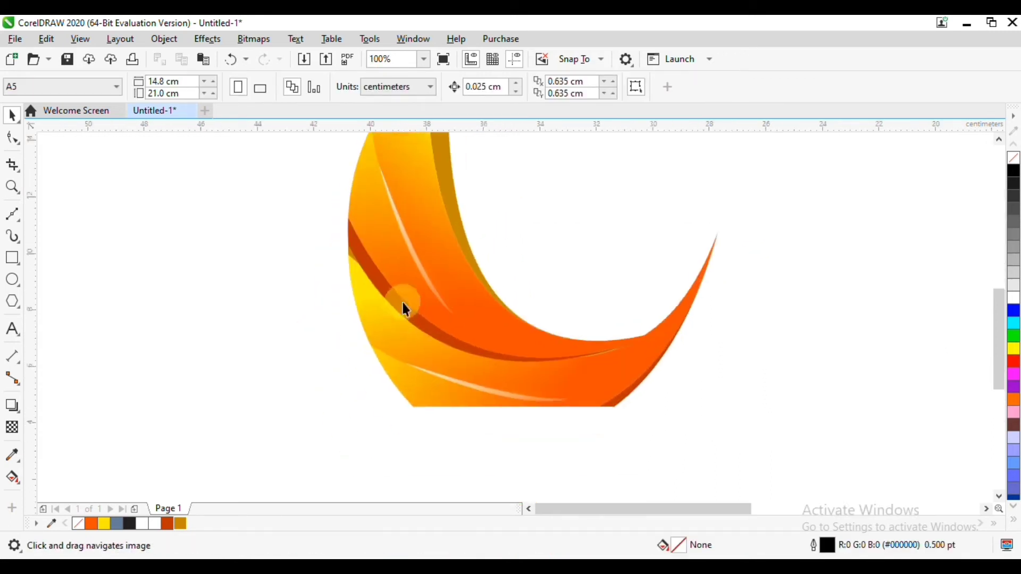
click(346, 294)
key(ctrl+u)
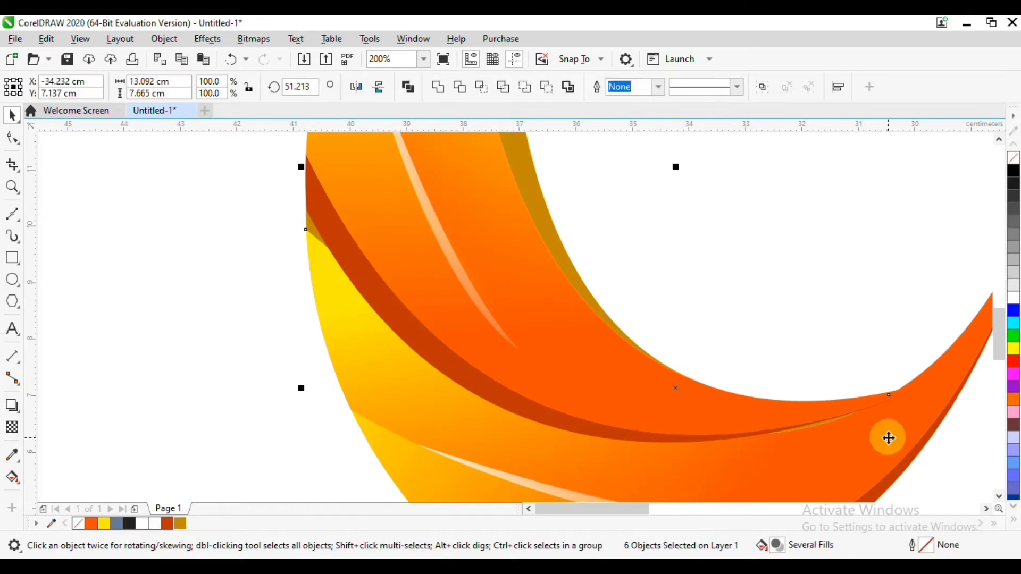
Reshape the lower band's golden-brown sliver by pulling the curve handle on its lower edge downward to widen it.
click(836, 422)
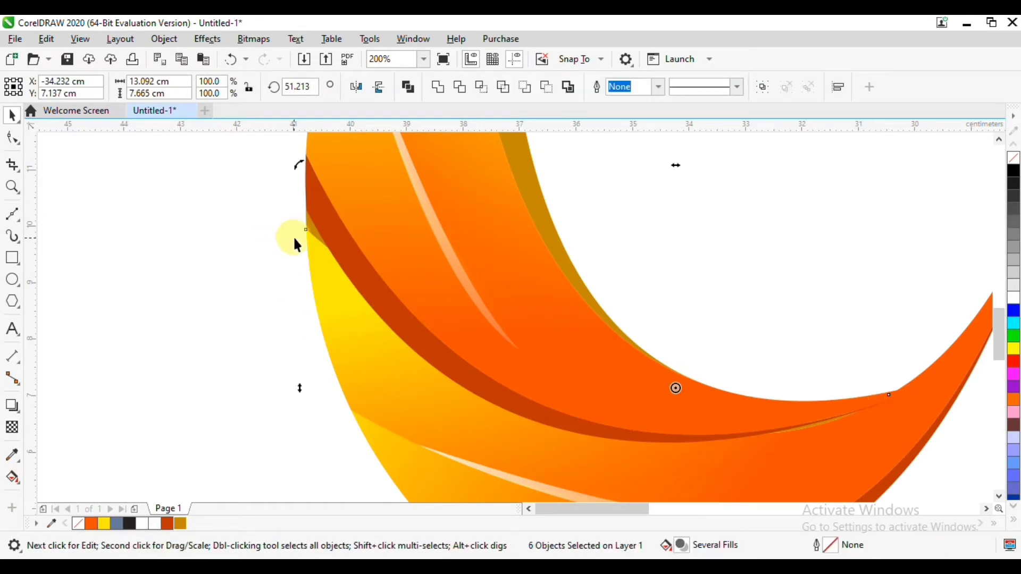
key(F10)
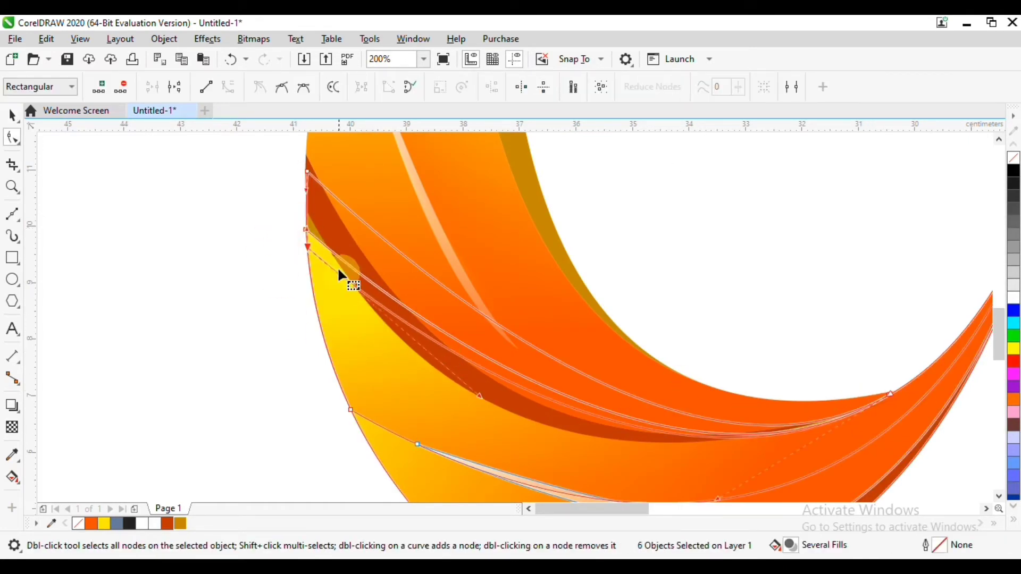
mouse_move(306, 231)
mouse_down()
mouse_move(305, 261)
mouse_move(309, 217)
mouse_up()
key(ctrl+z)
click(309, 206)
click(307, 224)
key(ctrl+z)
drag(479, 396, 430, 469)
scroll(643, 364, down, 2)
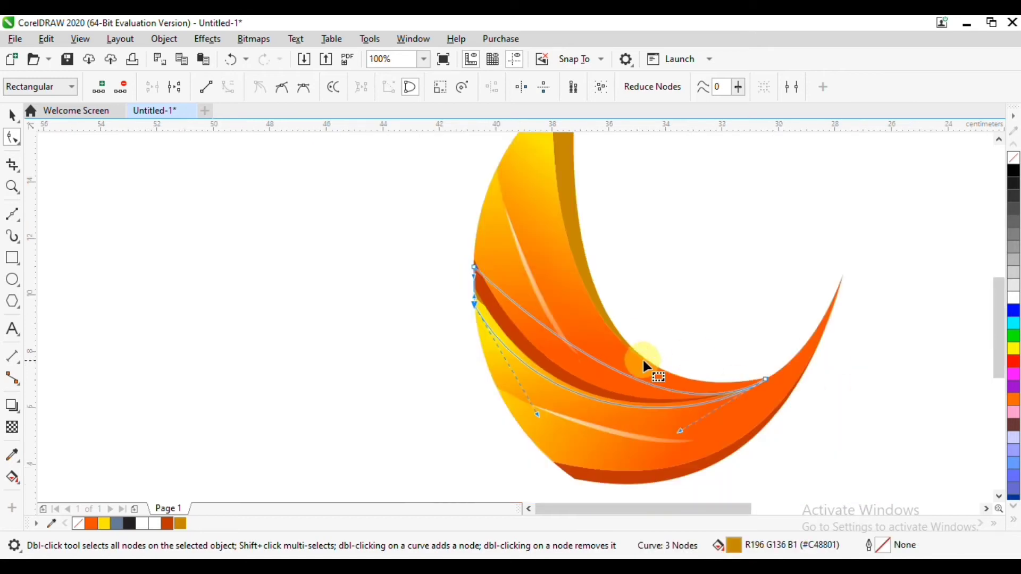
Adjust the curve handles at the tapered tip of the lower golden-brown sliver.
drag(643, 362, 695, 357)
drag(731, 424, 630, 461)
drag(692, 435, 692, 435)
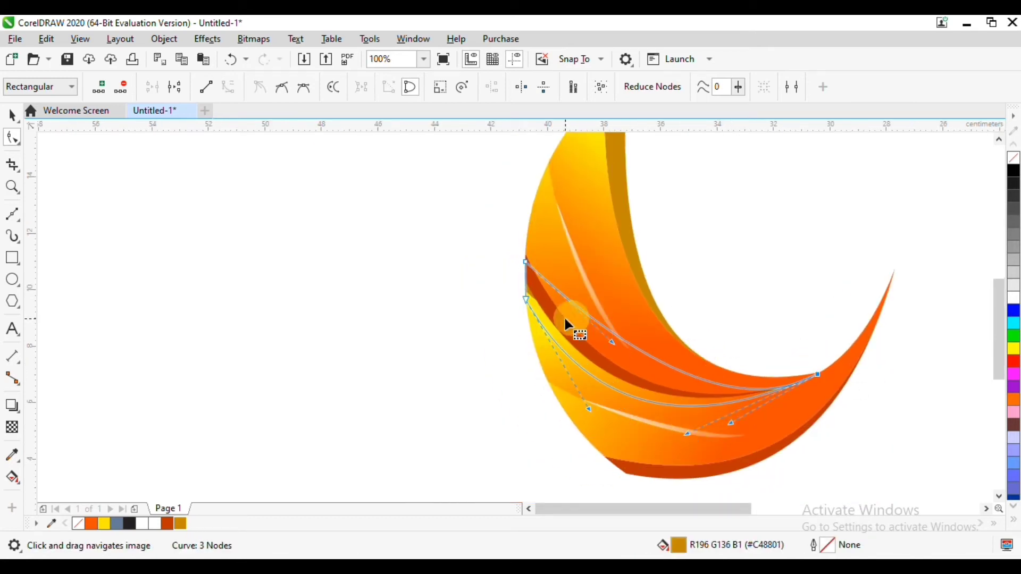
click(526, 289)
Bring the golden-brown sliver in front of the lower yellow band so it shows beneath the dark orange-red sliver.
click(12, 115)
scroll(590, 318, up, 2)
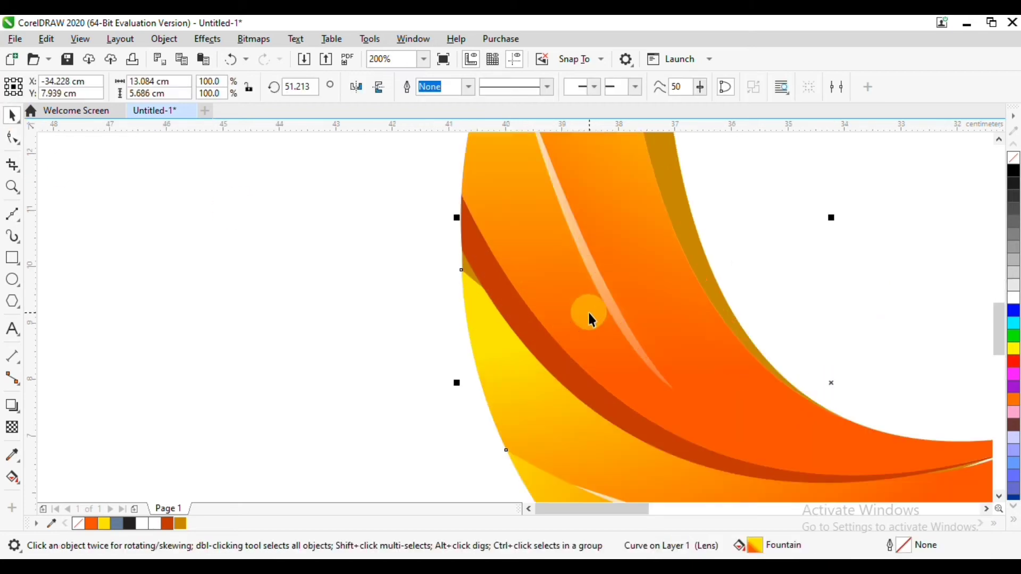
click(468, 267)
click(461, 265)
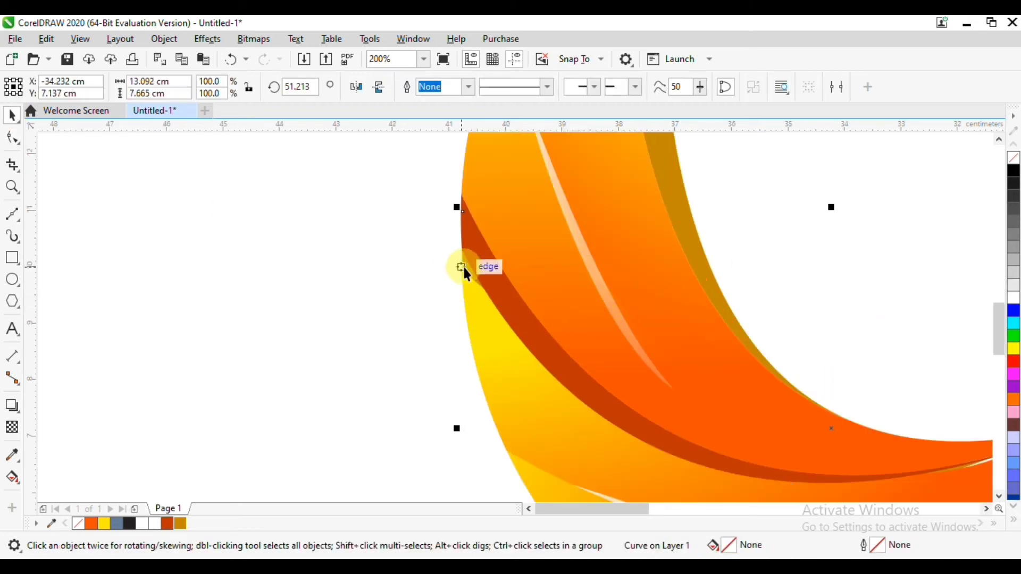
click(463, 266)
key(F10)
drag(528, 282, 536, 249)
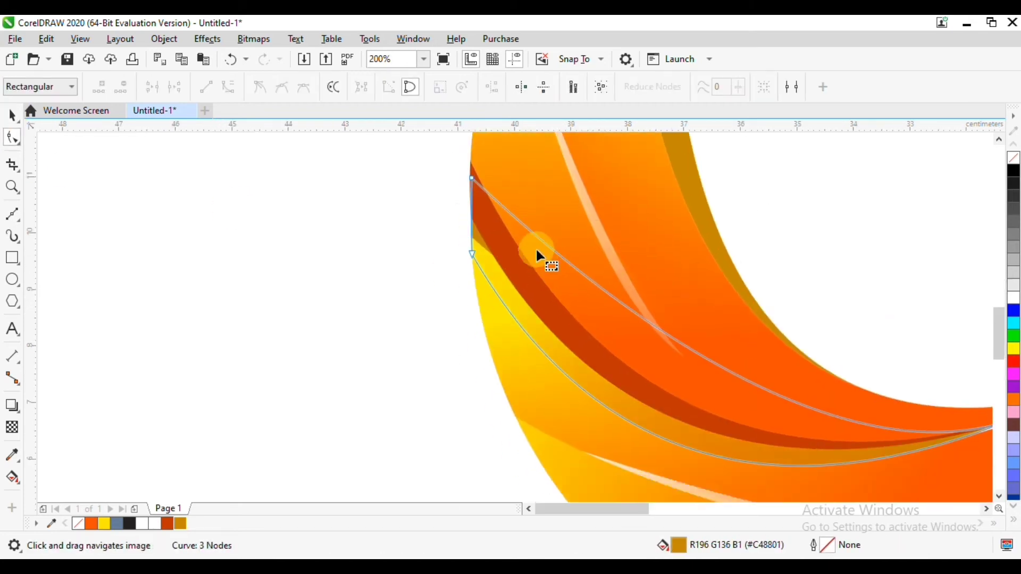
click(12, 115)
click(374, 321)
Reshape the lower band's upper edge at the node where the two bands meet to close the white gap.
scroll(537, 362, down, 1)
drag(538, 361, 343, 354)
scroll(508, 377, up, 1)
click(669, 379)
key(F10)
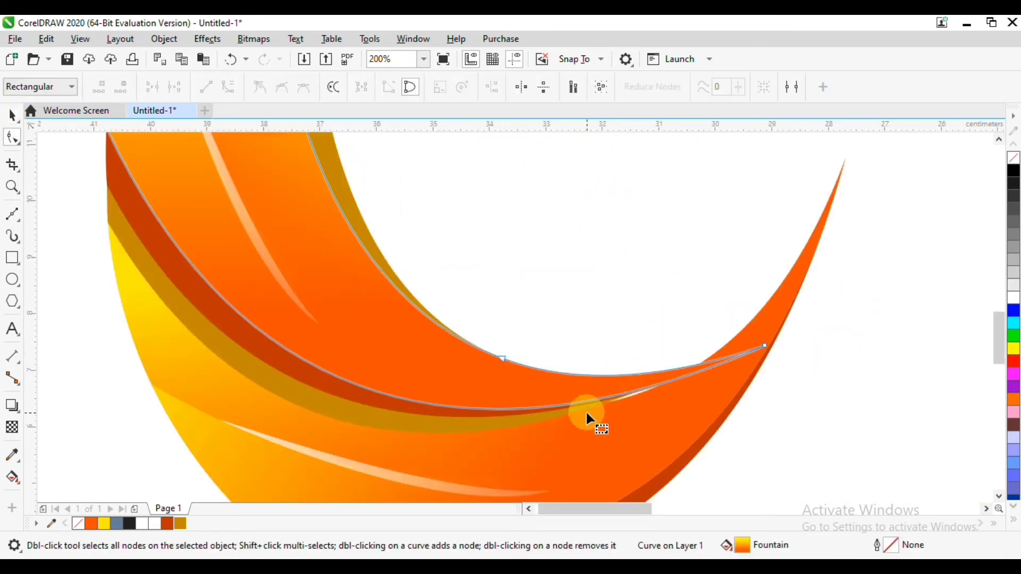
click(658, 387)
drag(700, 367, 707, 359)
click(591, 360)
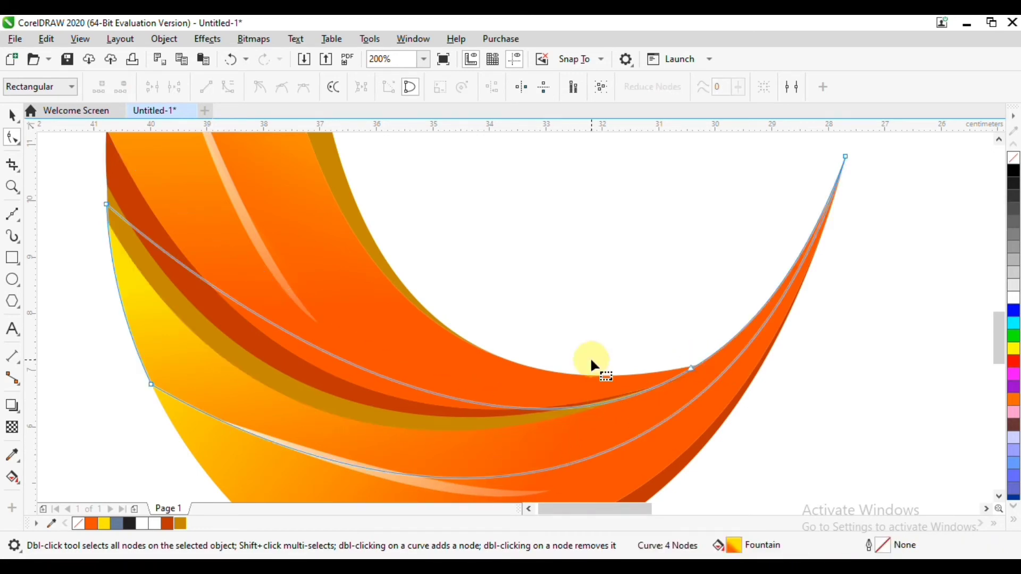
click(587, 378)
drag(762, 348, 720, 349)
key(ctrl+z)
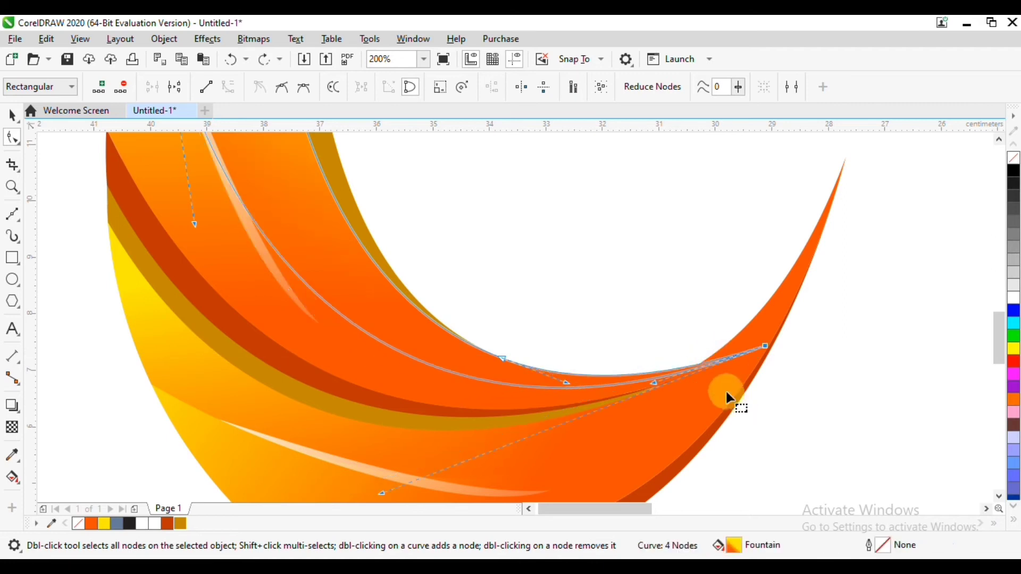
scroll(682, 375, up, 1)
scroll(584, 404, down, 1)
click(13, 116)
click(466, 220)
scroll(463, 229, down, 3)
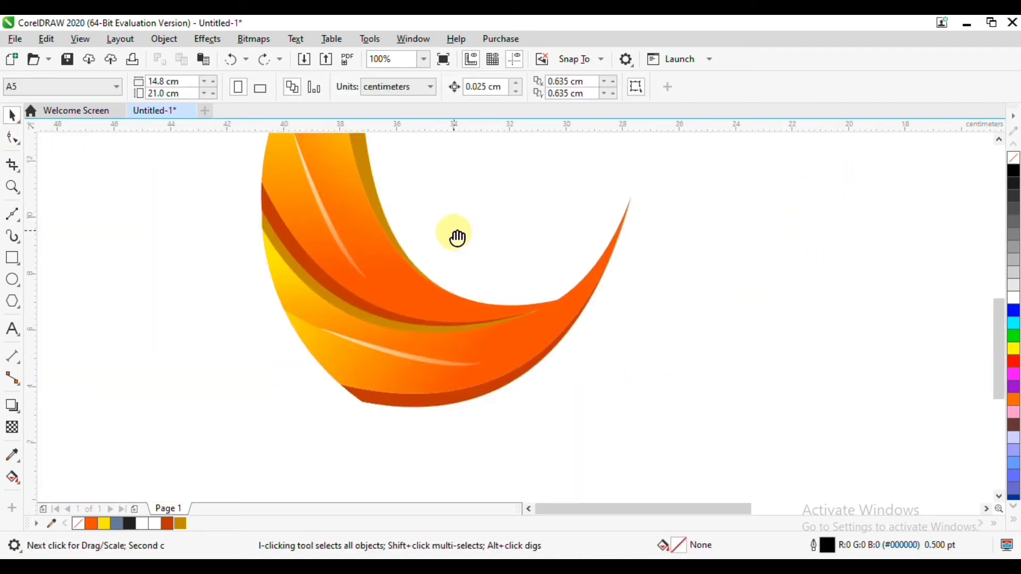
Draw a circle about 5.7 cm wide in the open area enclosed by the curved bands.
click(13, 217)
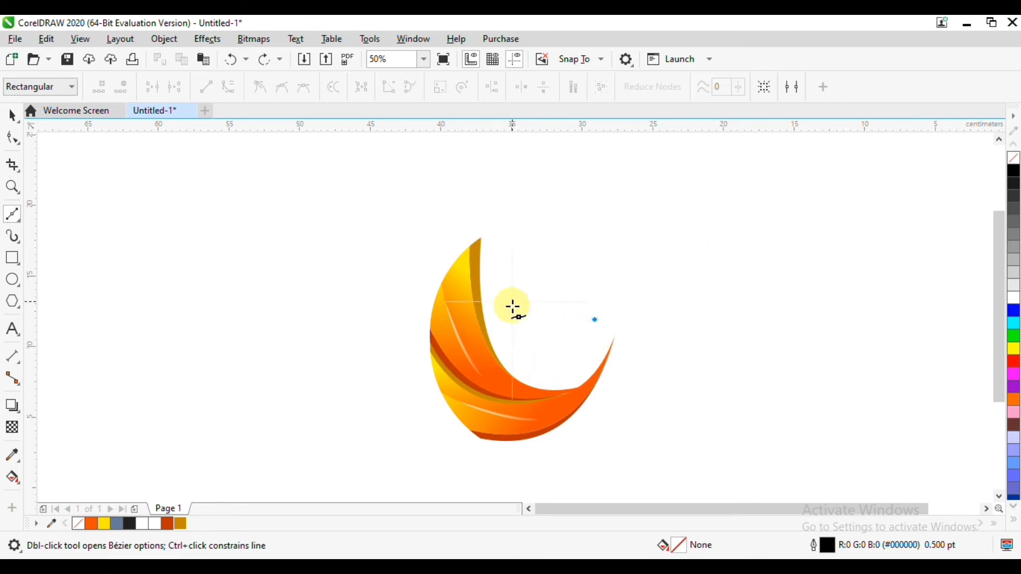
scroll(576, 322, up, 1)
click(5, 117)
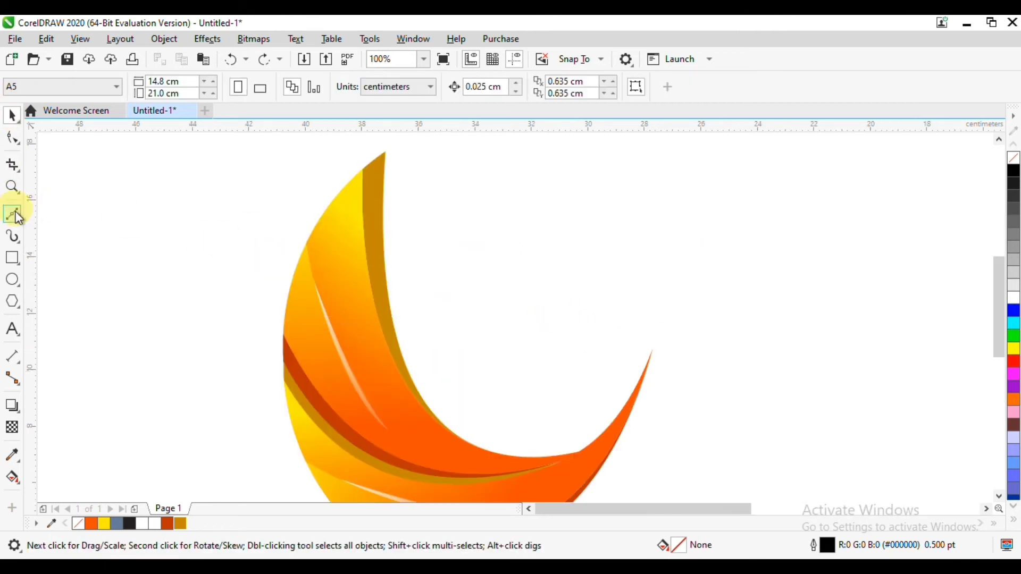
click(13, 280)
drag(444, 242, 614, 411)
Draw an S-shaped Bézier curve across the small circle from its right edge to its left edge.
key(F5)
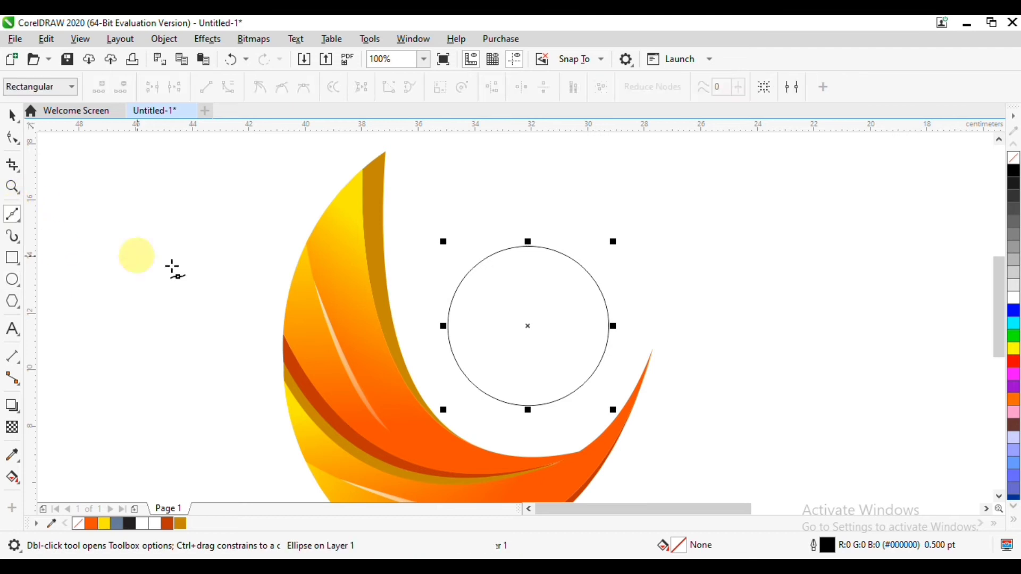
click(610, 329)
drag(543, 342, 487, 403)
drag(450, 339, 445, 329)
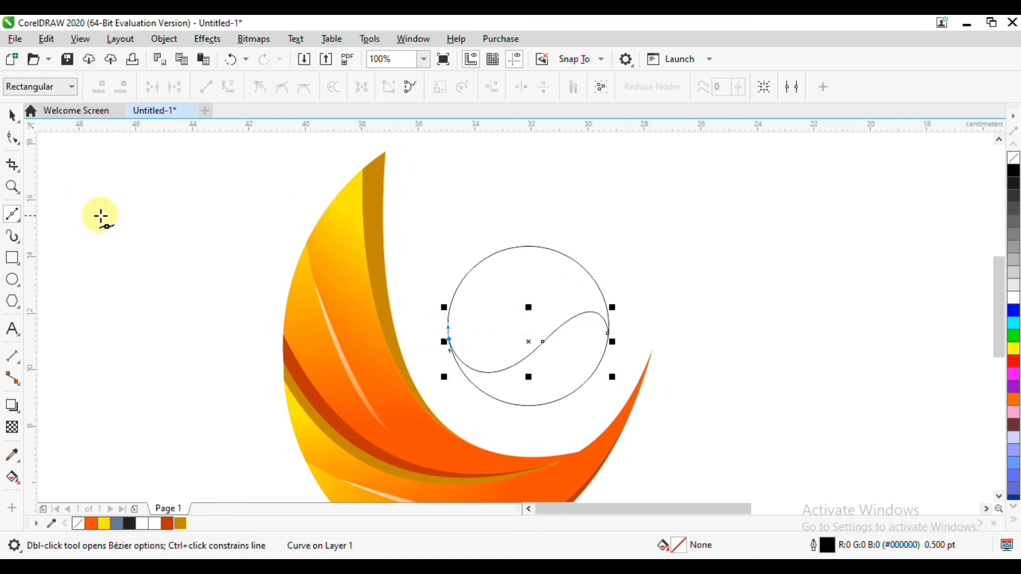
Create a blue-grey shape from the circle's region below the S-curve with Smart Fill.
click(11, 114)
click(13, 478)
click(585, 365)
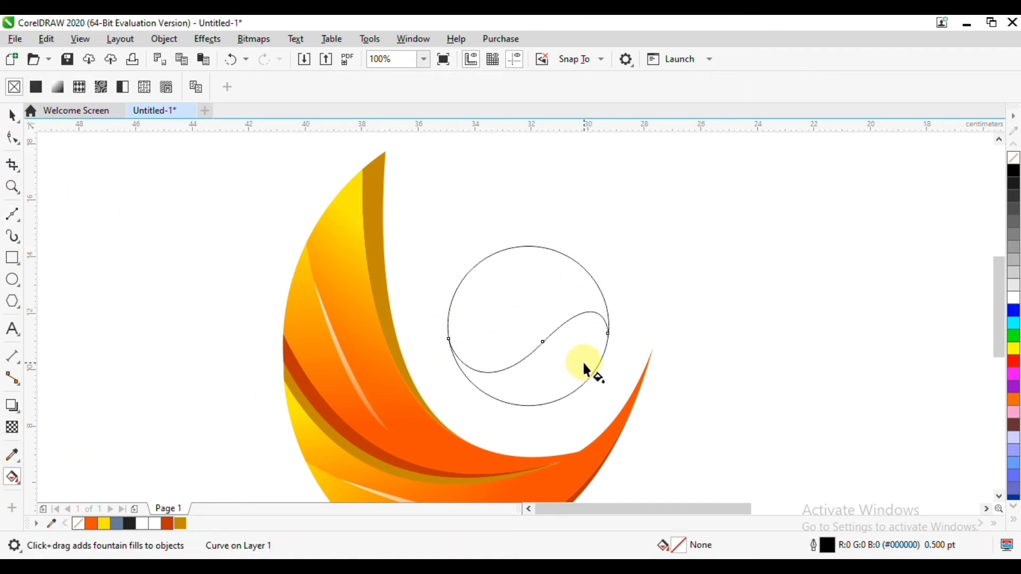
click(20, 485)
click(58, 492)
click(524, 376)
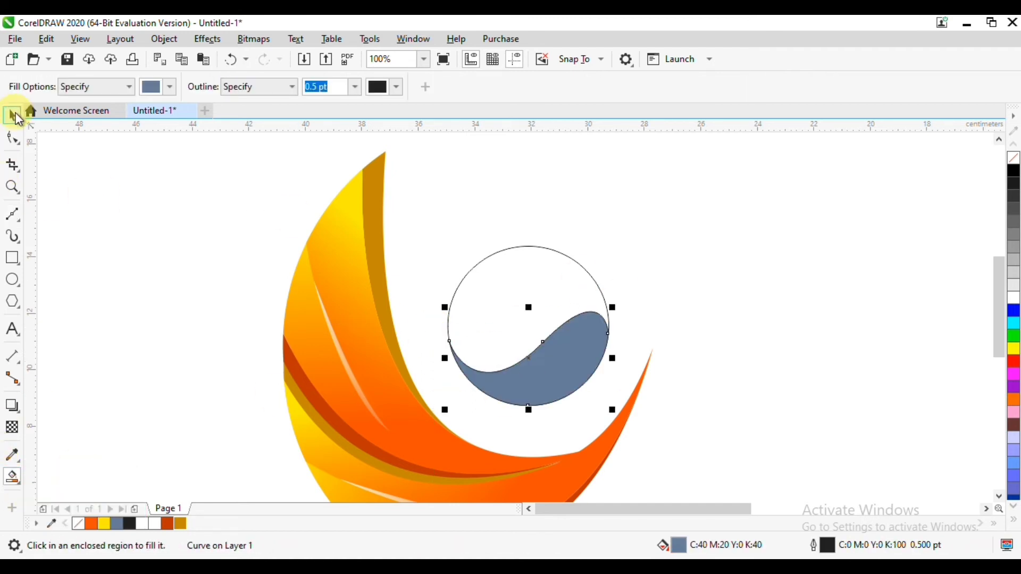
Delete the original circle and mirror a duplicate of the blue-grey shape horizontally in place.
click(11, 114)
click(561, 279)
key(Delete)
click(596, 367)
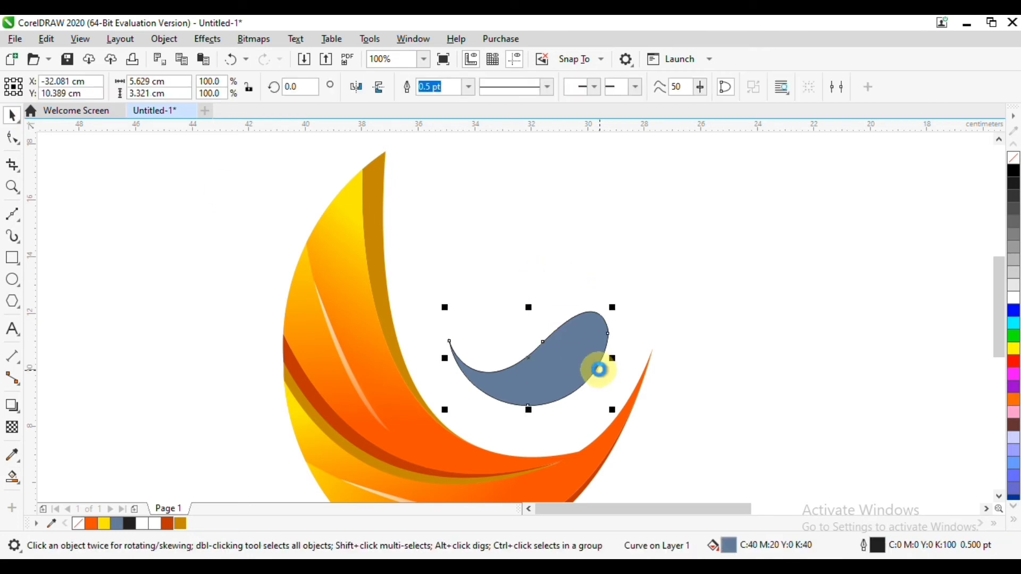
click(360, 89)
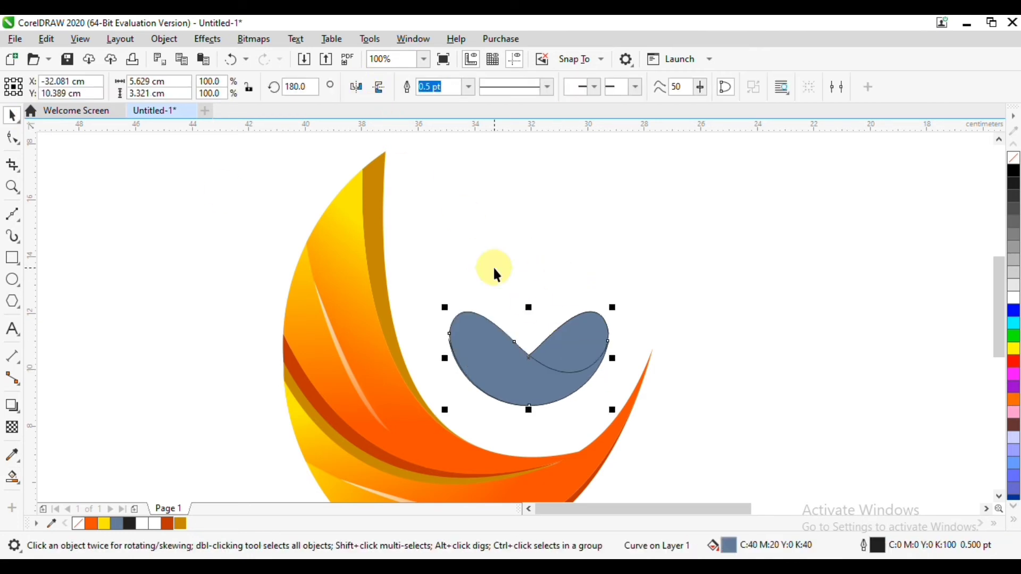
Smart Fill the left lobe of the mirrored copy, above the S-curve, as a separate blue-grey piece.
click(12, 478)
click(490, 353)
click(12, 115)
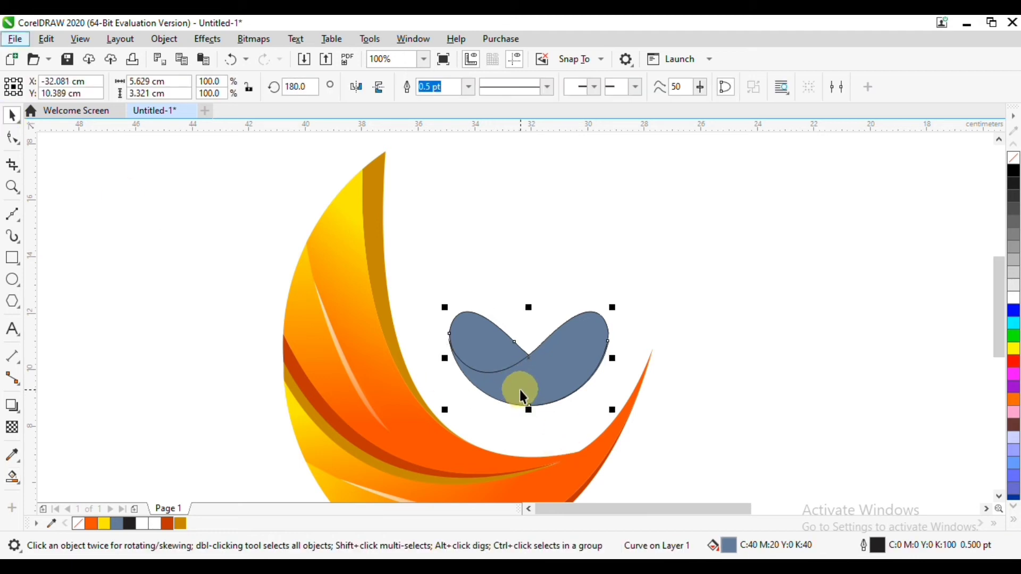
Cut the left lobe piece, delete the mirrored copy beneath it, and paste the lobe back in place.
click(520, 306)
drag(505, 359, 561, 267)
key(ctrl+z)
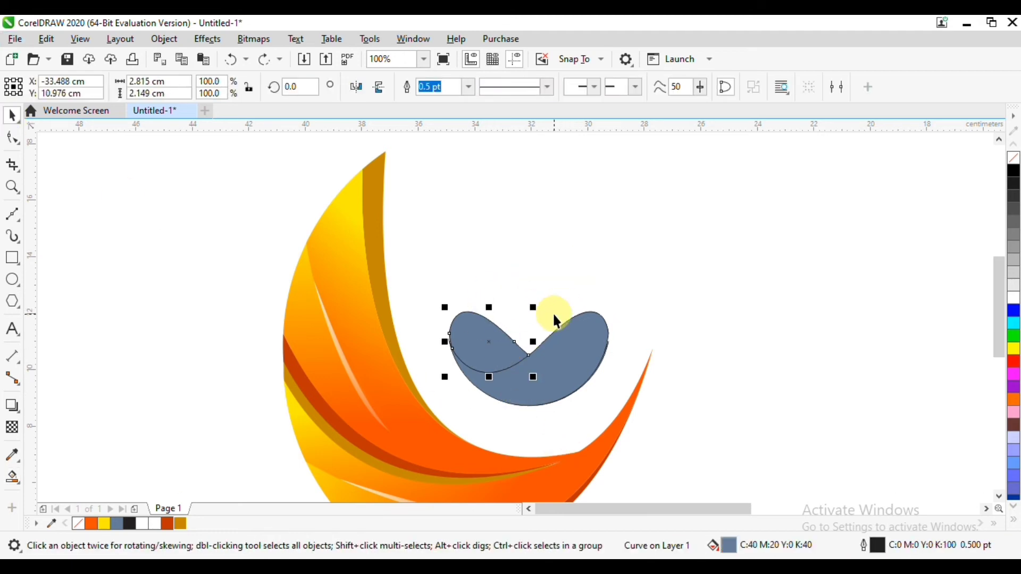
key(ctrl+x)
click(494, 334)
key(Delete)
key(ctrl+v)
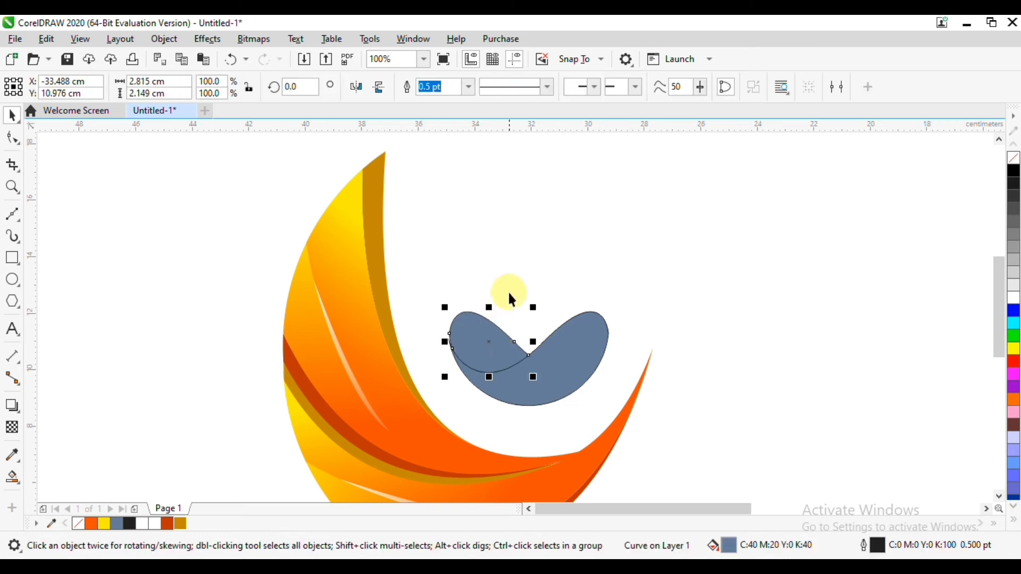
Copy the yellow-orange fountain fill of the large curved band onto both blue-grey shapes.
click(509, 293)
click(585, 368)
drag(554, 363, 557, 324)
click(436, 408)
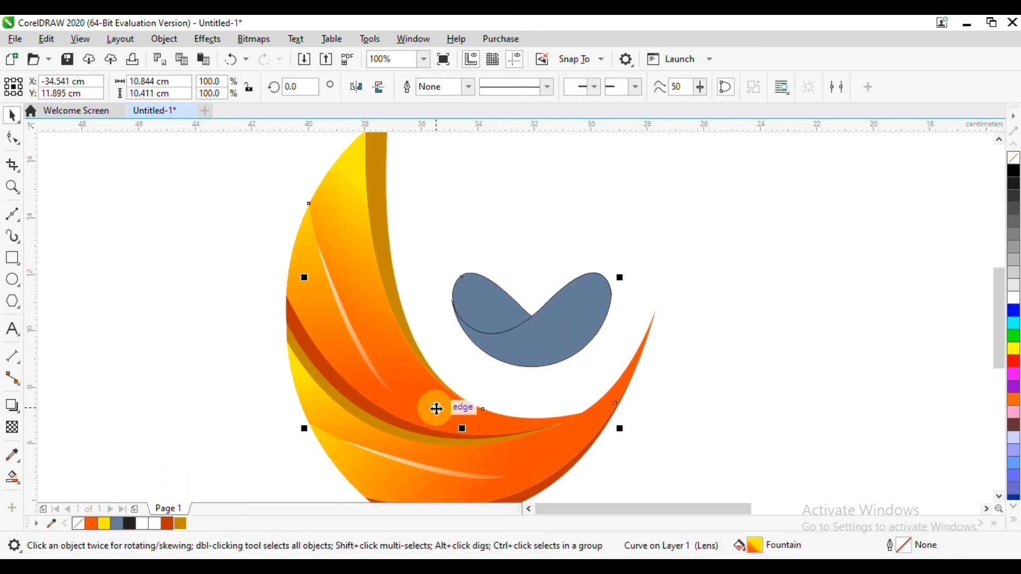
drag(645, 408, 554, 316)
click(556, 318)
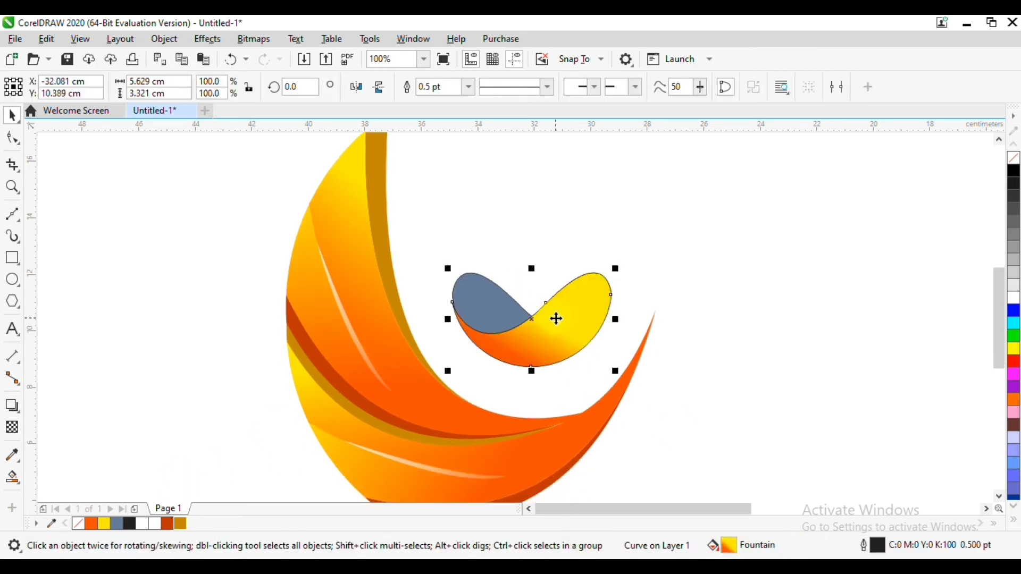
drag(735, 554, 496, 299)
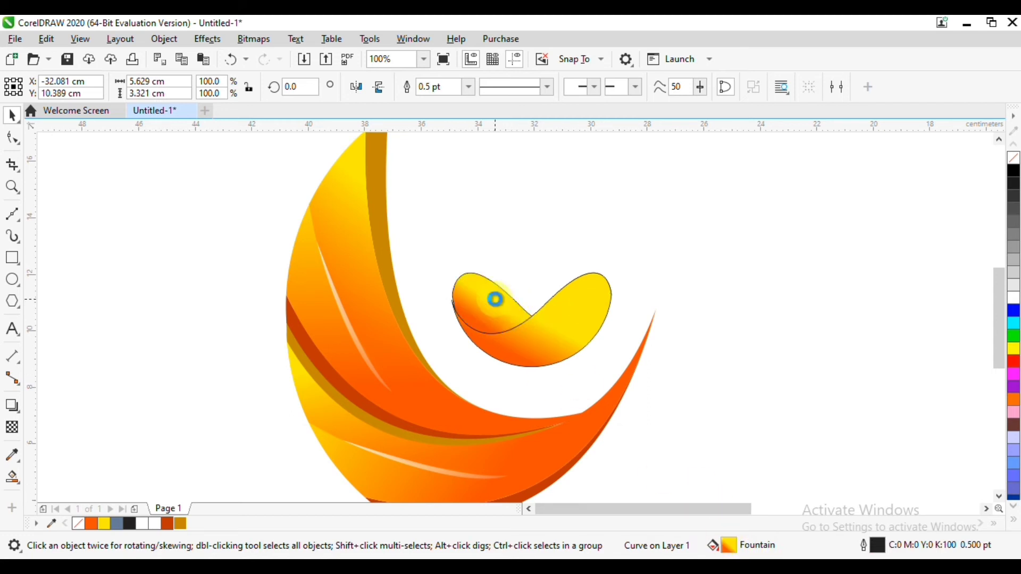
Remove the outlines of both gradient shapes and delete the leftover S-curve.
click(512, 307)
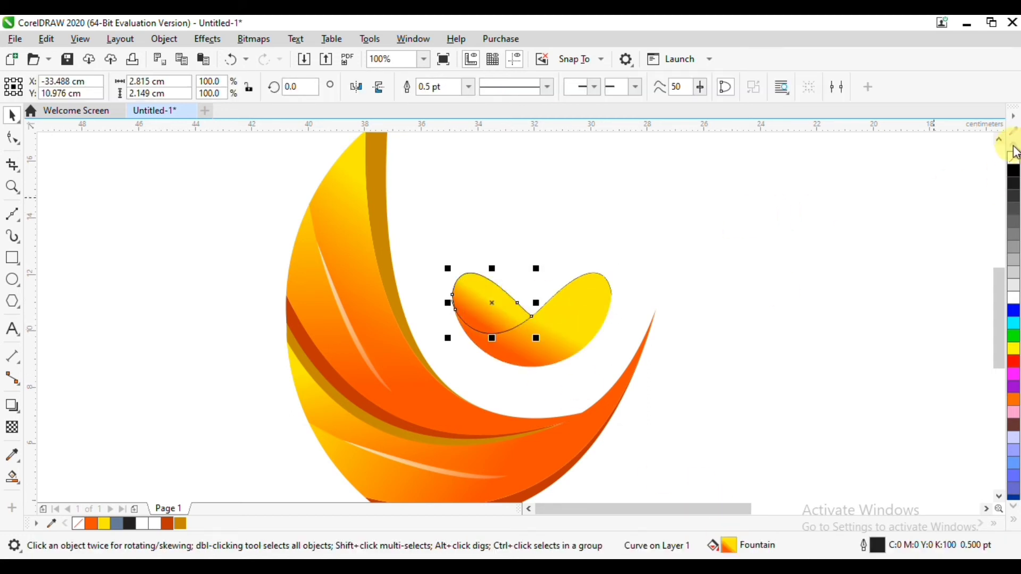
click(561, 229)
drag(593, 283, 729, 266)
key(ctrl+z)
click(579, 277)
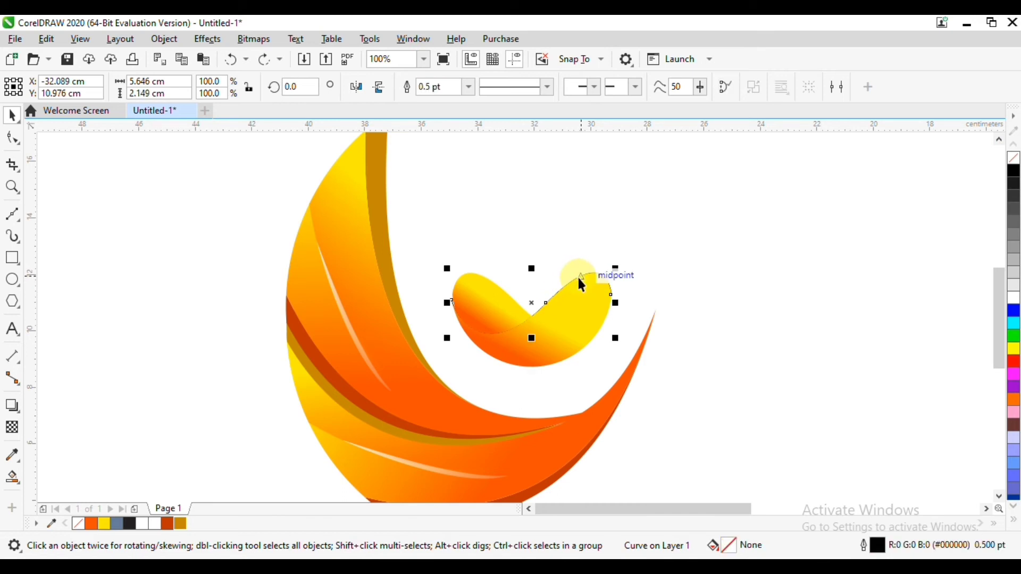
key(Delete)
click(578, 280)
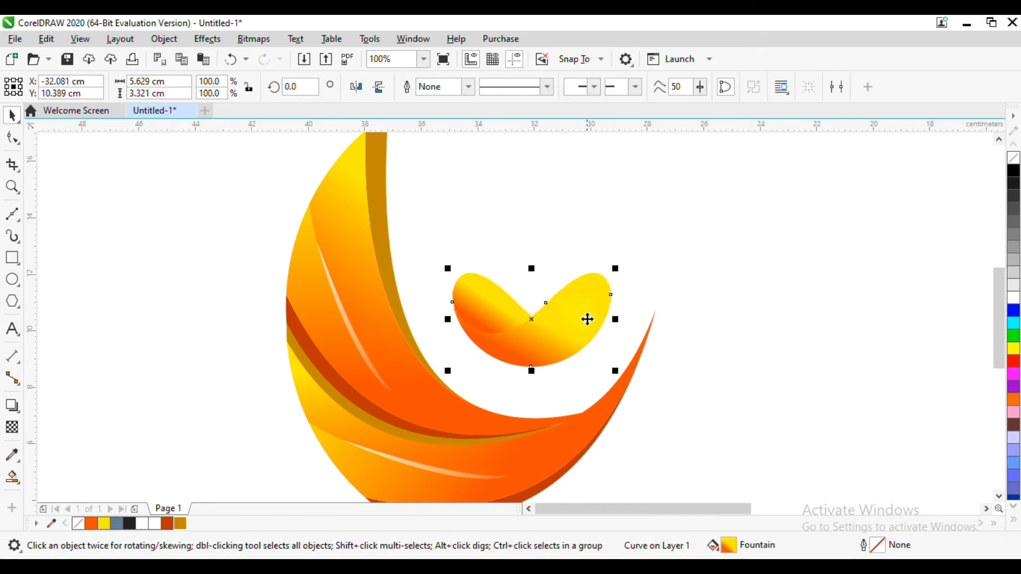
Redirect the fountain fills so the large shape runs from yellow at lower left to orange at right, and blend the left lobe.
click(9, 488)
click(86, 476)
drag(455, 321, 532, 407)
drag(492, 296, 428, 340)
click(476, 304)
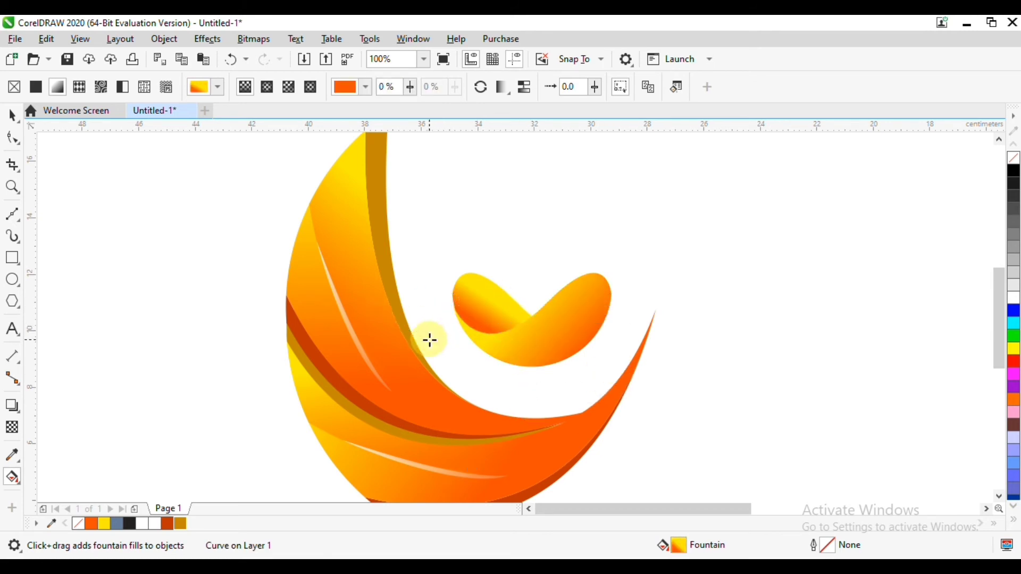
mouse_move(472, 287)
mouse_down()
mouse_move(511, 276)
mouse_move(492, 292)
mouse_move(472, 289)
mouse_up()
click(537, 323)
click(12, 116)
click(178, 213)
click(469, 304)
click(467, 224)
drag(615, 264, 569, 268)
drag(595, 250, 372, 403)
drag(550, 286, 575, 271)
drag(524, 321, 513, 338)
click(601, 264)
Draw a bent Bézier line with a rounded corner, about 1.9 cm wide and 2.6 cm high, above the two-lobed shape.
click(12, 214)
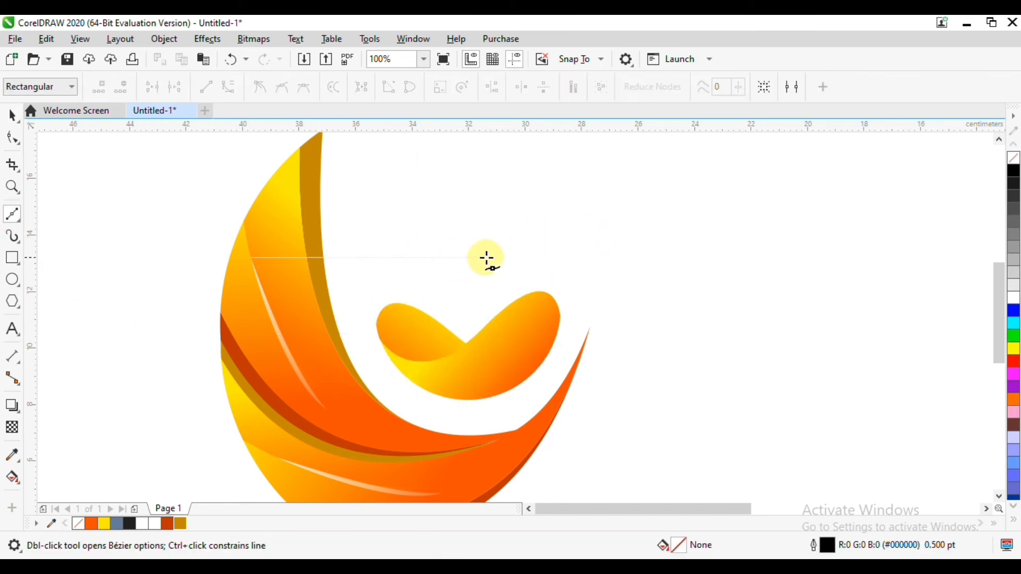
click(491, 224)
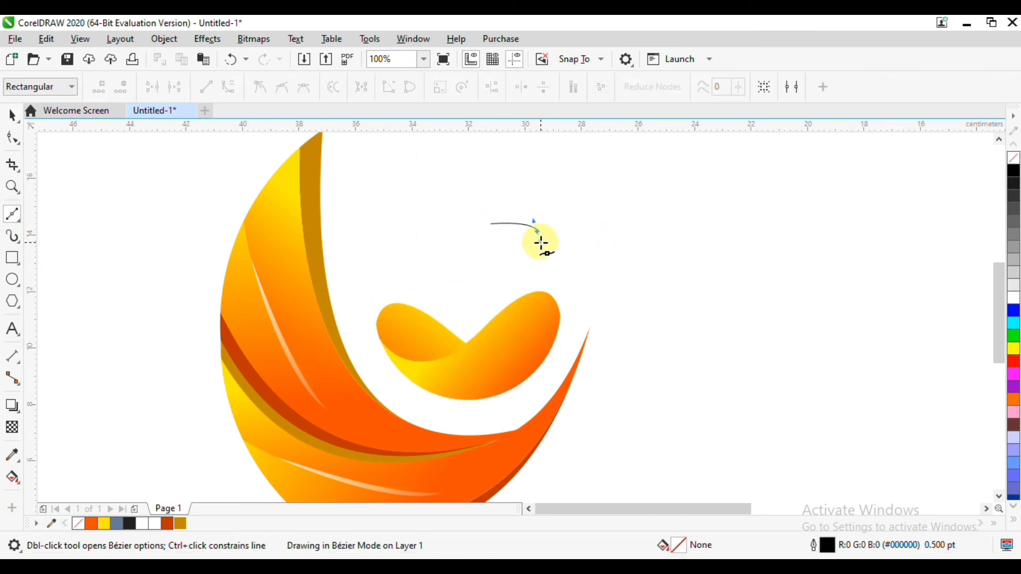
click(483, 222)
click(521, 230)
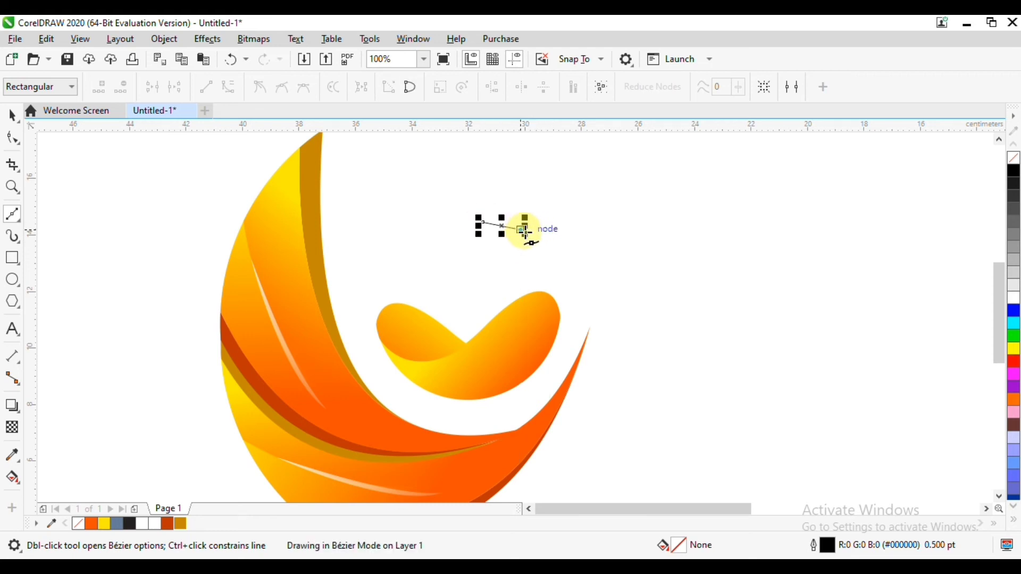
drag(536, 246, 598, 279)
double_click(526, 296)
Duplicate the bent line slightly offset from the original to form two parallel edges, and select both.
click(13, 117)
scroll(451, 214, up, 1)
right_click(559, 290)
drag(694, 276, 695, 212)
shift+click(585, 291)
drag(558, 222, 547, 291)
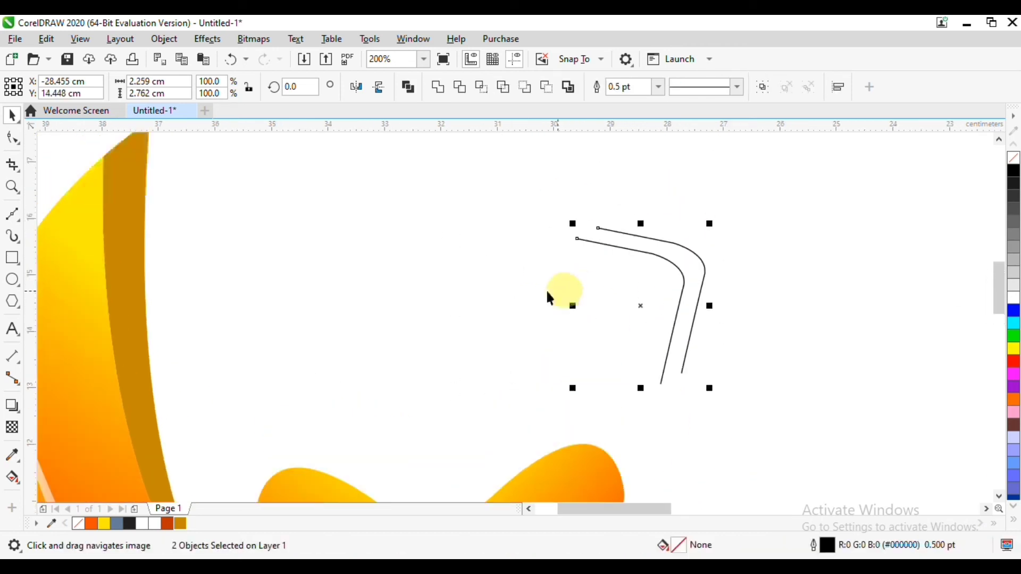
click(12, 280)
drag(456, 180, 803, 455)
click(12, 116)
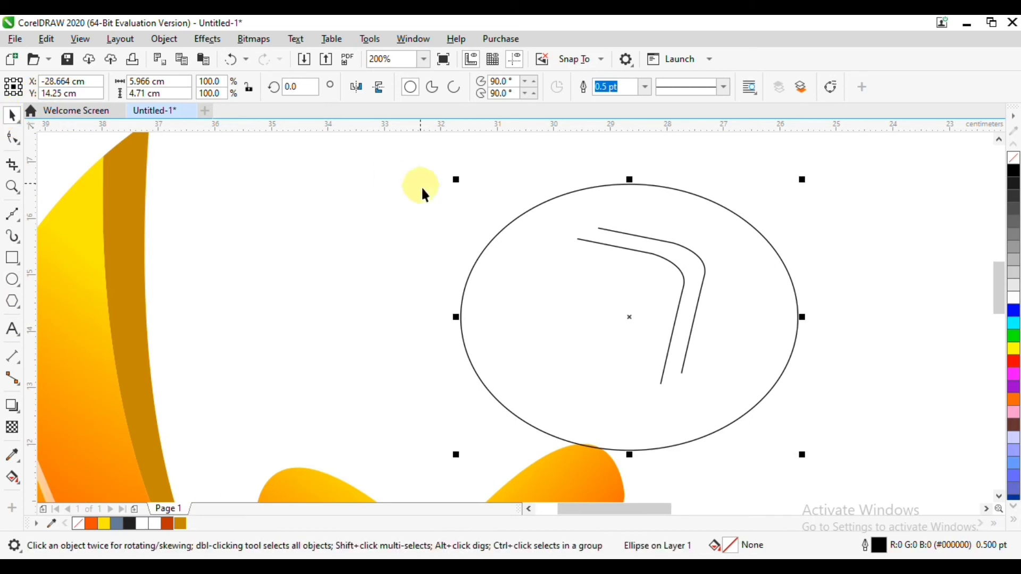
key(Delete)
Combine the two parallel bent lines and connect their upper and lower ends with straight segments.
click(658, 242)
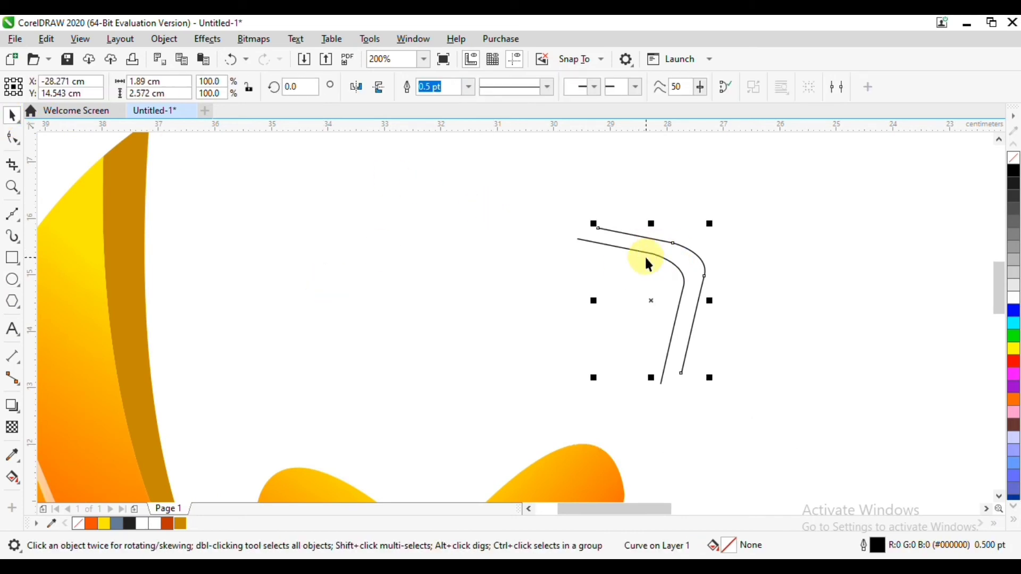
shift+click(644, 254)
click(432, 89)
click(12, 214)
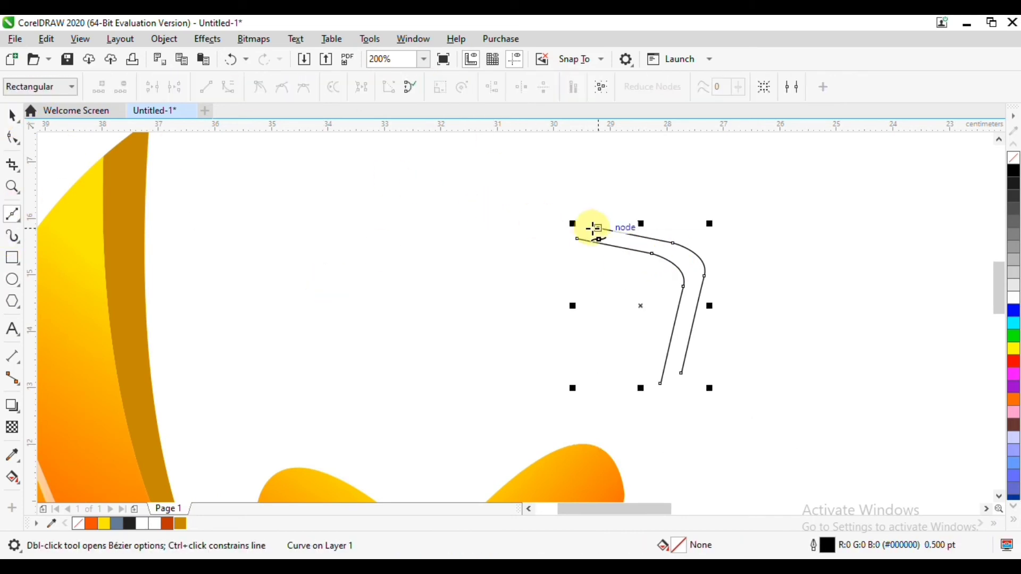
click(599, 230)
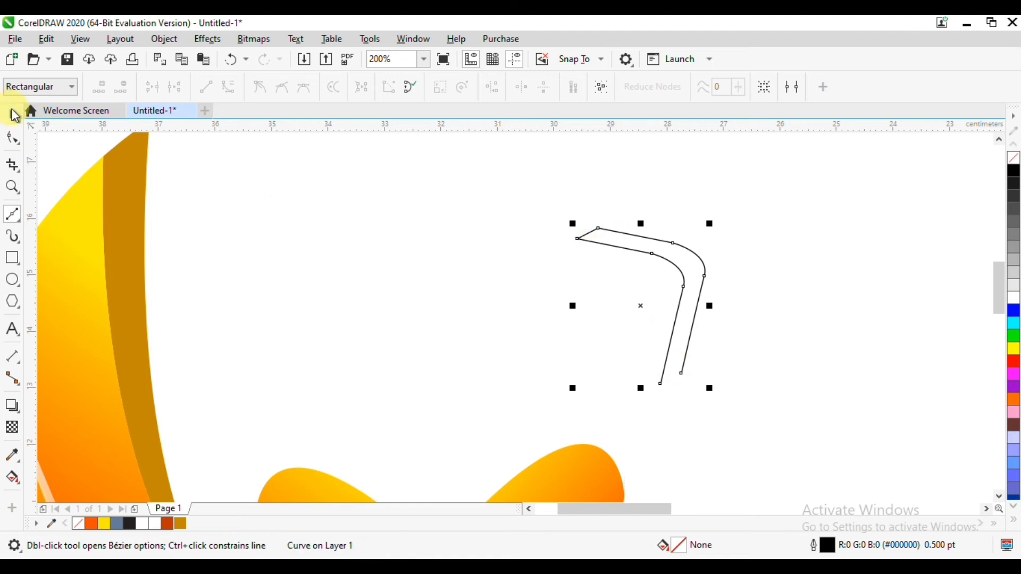
click(12, 115)
click(11, 214)
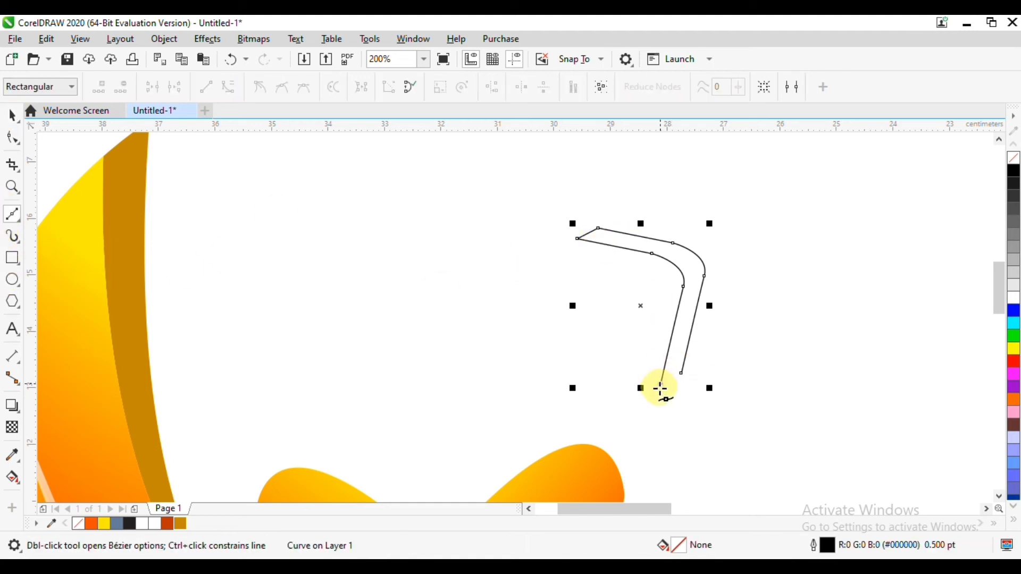
click(660, 386)
Try to join the overlapping end nodes at both tips of the bent outline, undoing a test move of the shape.
click(13, 115)
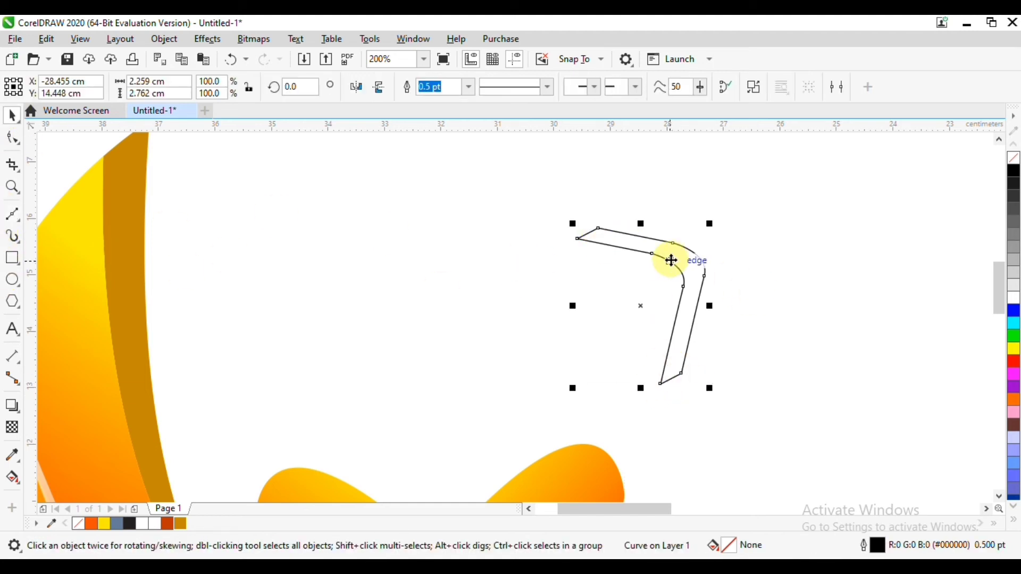
key(F10)
drag(608, 230, 610, 234)
click(152, 88)
drag(725, 343, 674, 415)
click(13, 114)
drag(670, 335, 488, 344)
key(ctrl+z)
Combine the separate pieces of the bent outline and join the overlapping nodes at its lower end into a closed shape.
drag(554, 343, 684, 405)
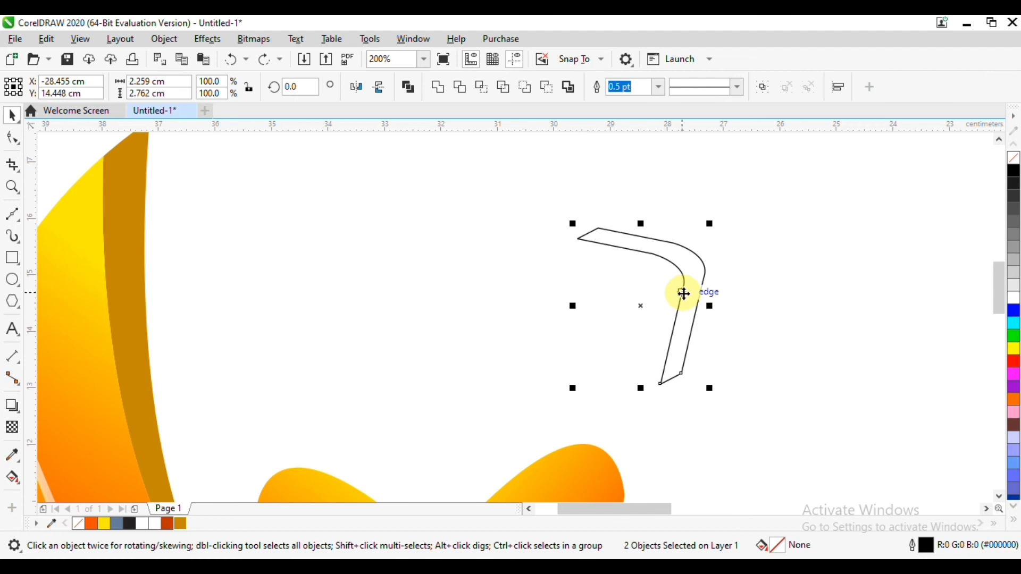
click(440, 98)
double_click(666, 353)
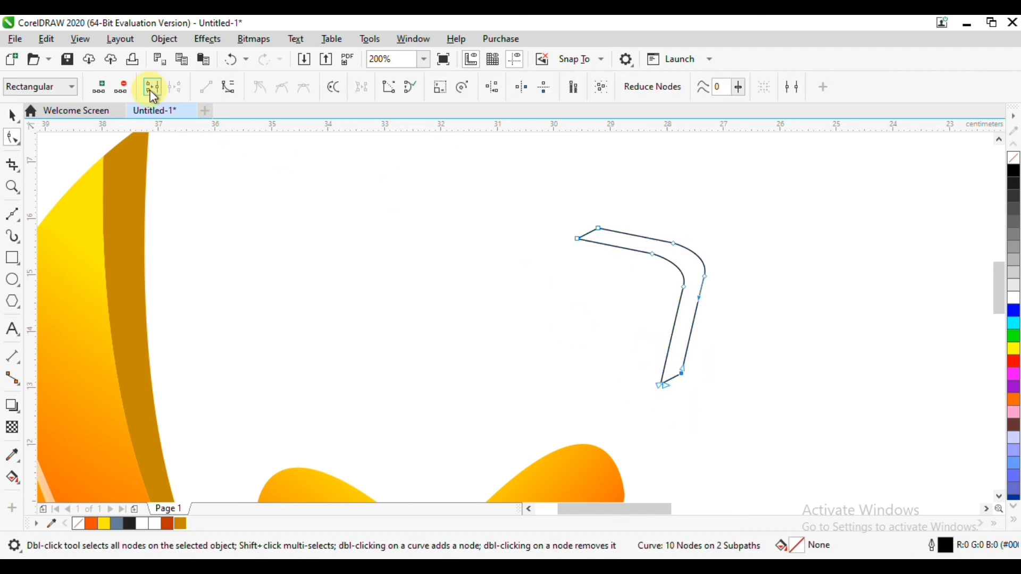
click(151, 91)
drag(641, 347, 671, 401)
click(153, 90)
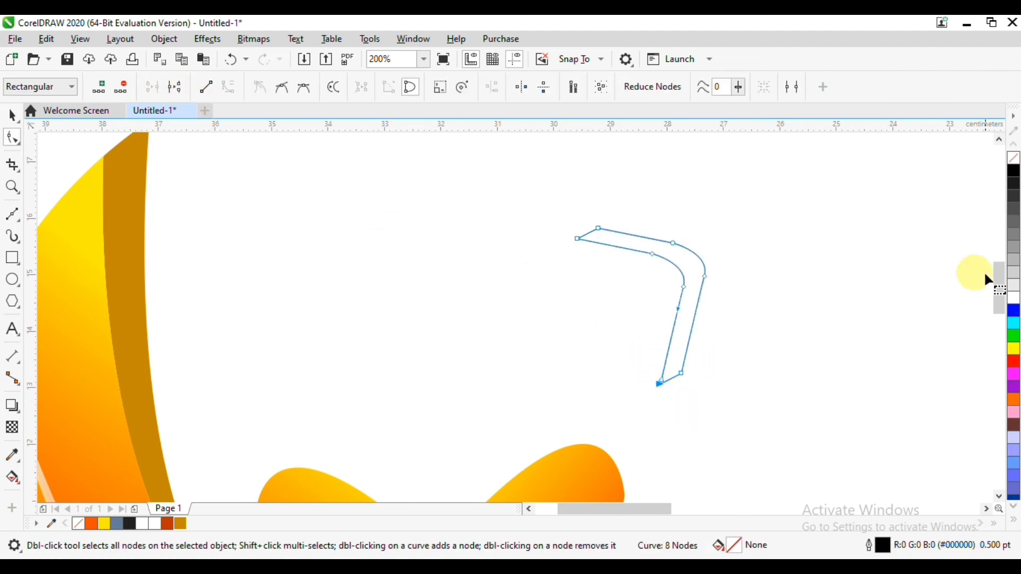
Shorten the upper tip of the bent stem by moving its end nodes inward, and level its lower end edge.
click(14, 114)
double_click(672, 246)
drag(547, 195, 633, 264)
scroll(628, 246, up, 1)
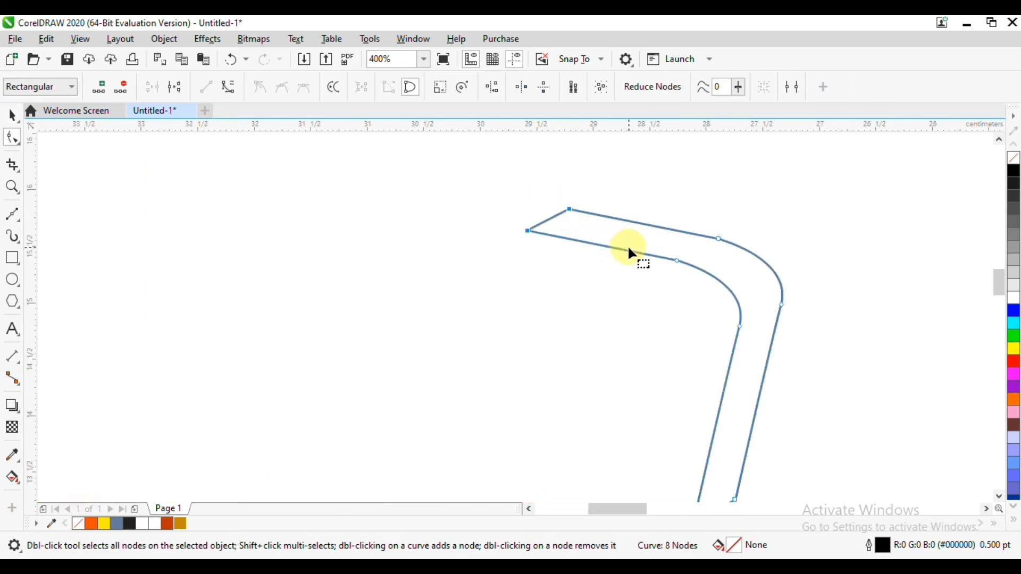
drag(528, 231, 551, 231)
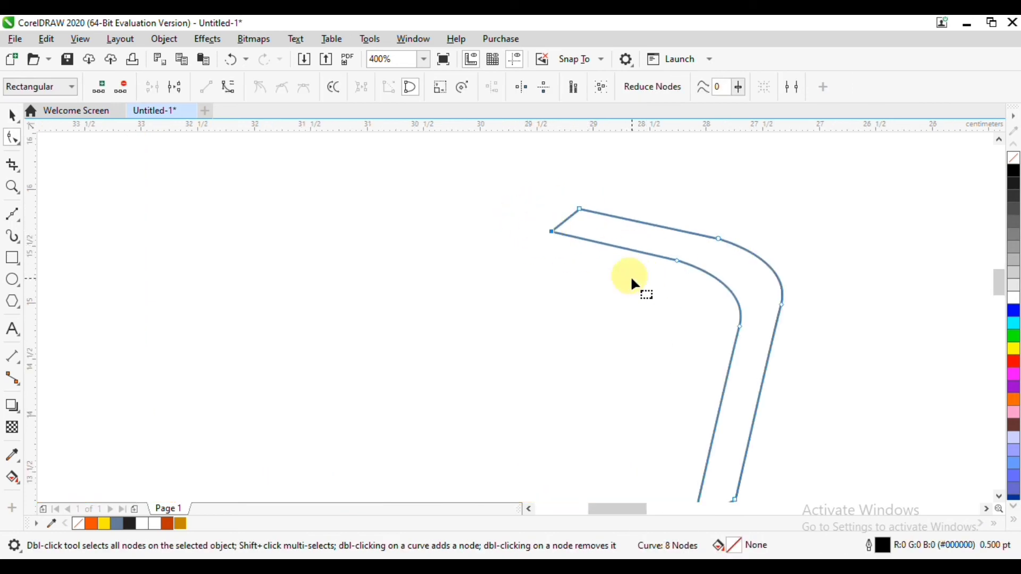
drag(687, 468, 648, 370)
drag(695, 402, 692, 420)
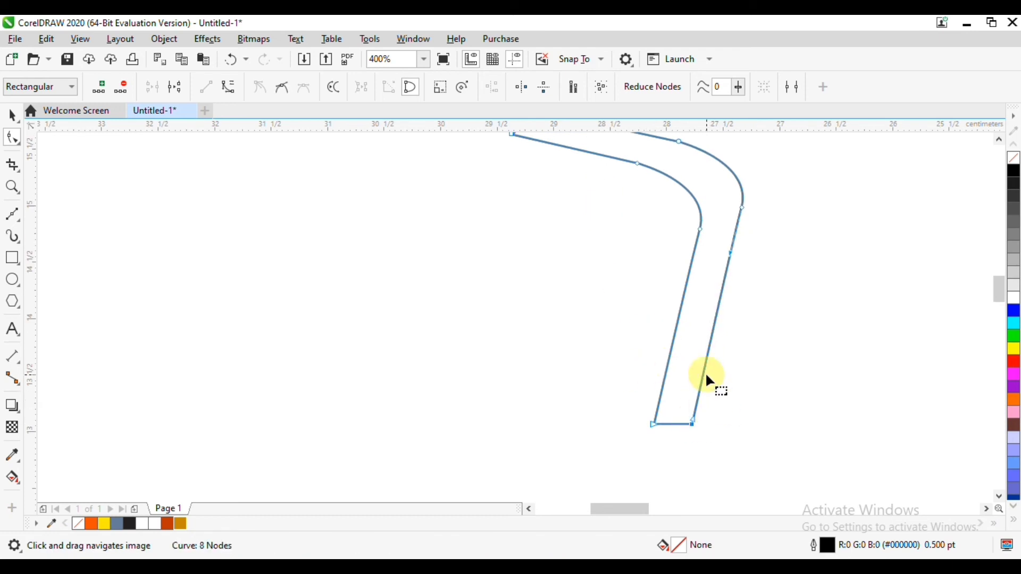
Move the bent stem down over the two-lobed shape so its lower end overlaps the right lobe.
scroll(709, 383, down, 1)
key(space)
drag(626, 292, 560, 296)
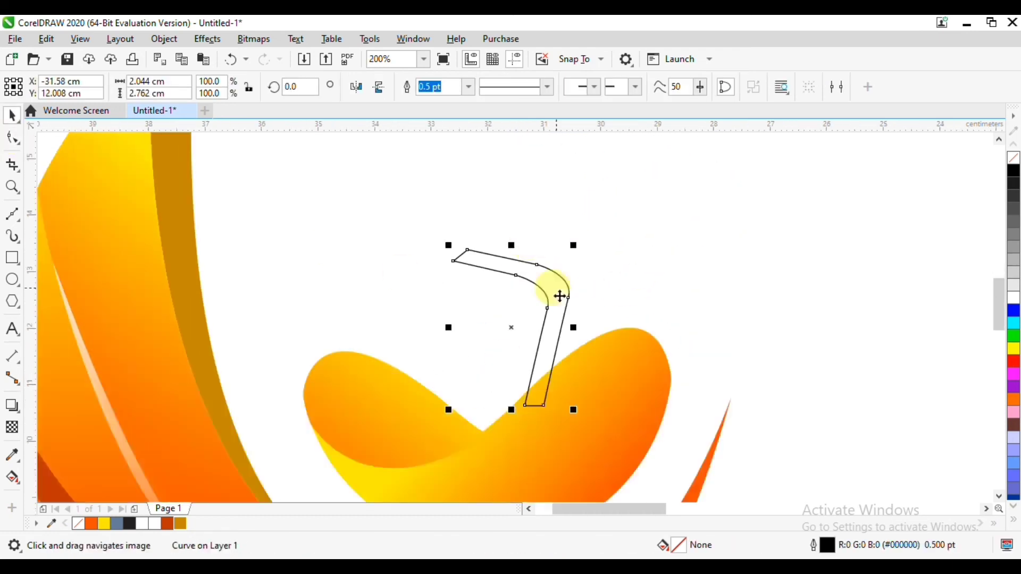
Apply a black-to-white linear fountain fill running down the stem and remove its outline.
click(12, 480)
drag(518, 241, 524, 416)
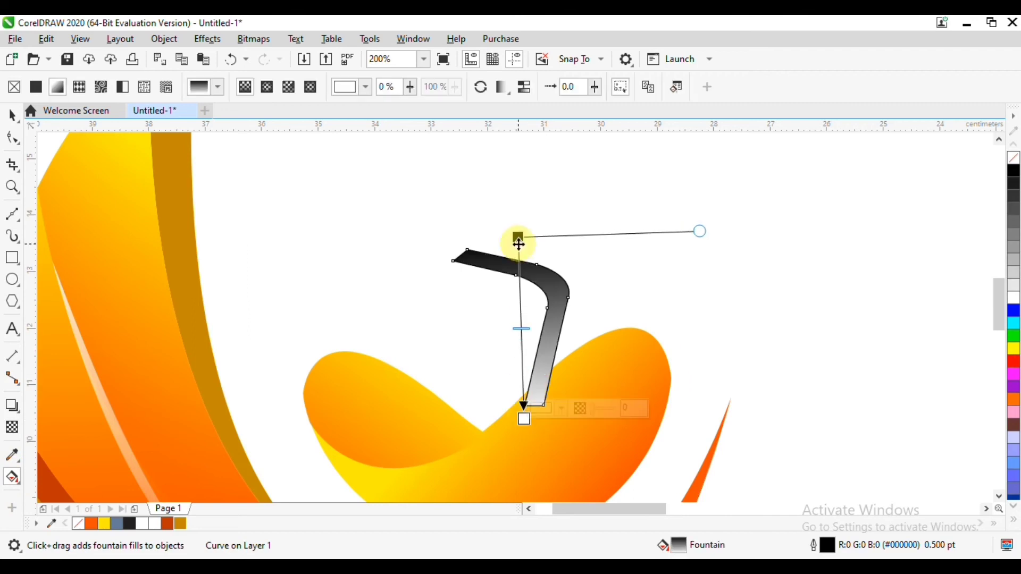
right_click(1013, 165)
Place the stem behind the right lobe and move the gradient's black end far above it to lighten the stem to grey.
drag(519, 237, 516, 143)
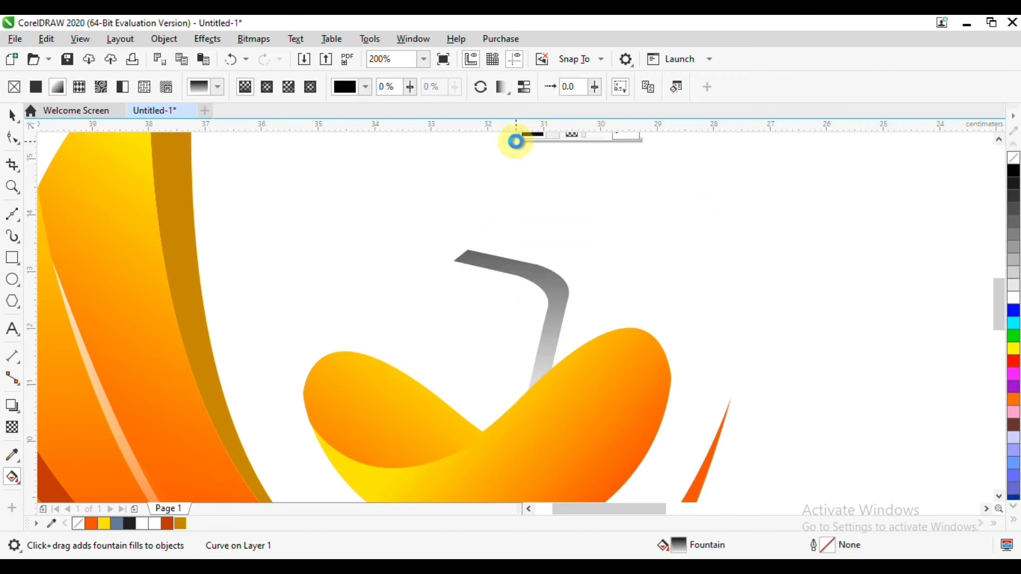
scroll(528, 238, down, 1)
drag(528, 239, 557, 163)
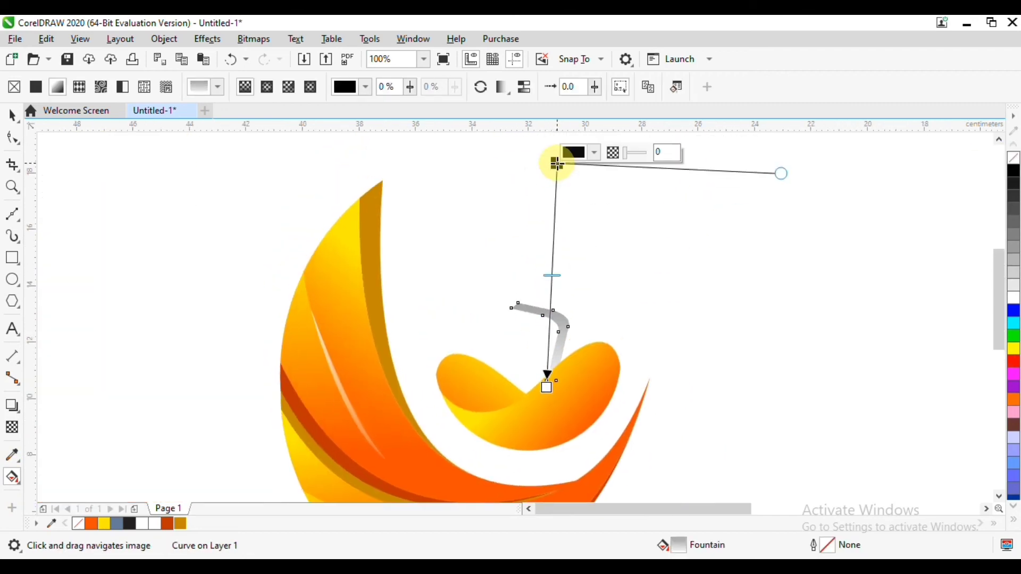
click(11, 116)
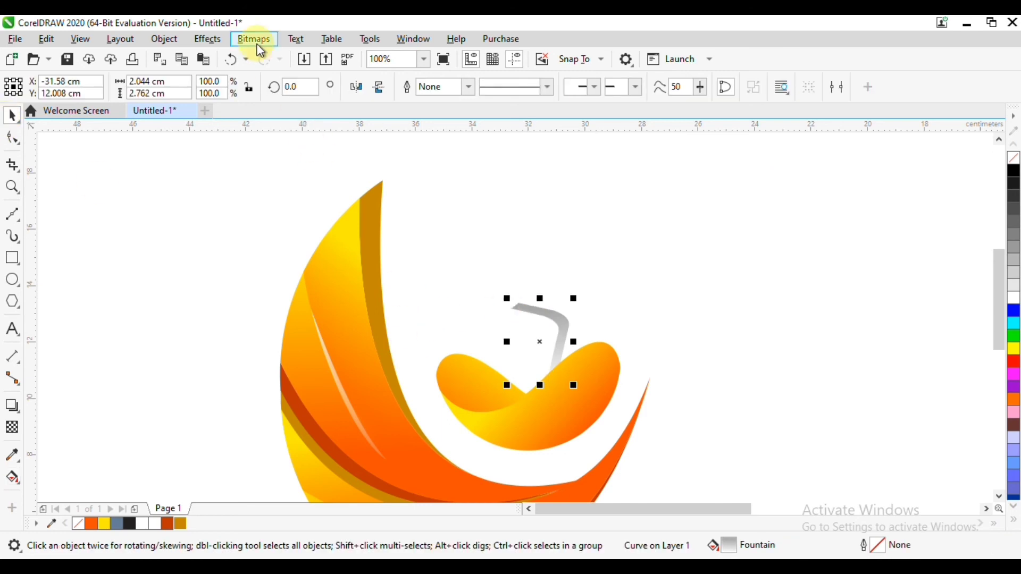
Try to fillet the bent stem's corners with a 0.8 cm radius.
click(218, 42)
mouse_move(413, 39)
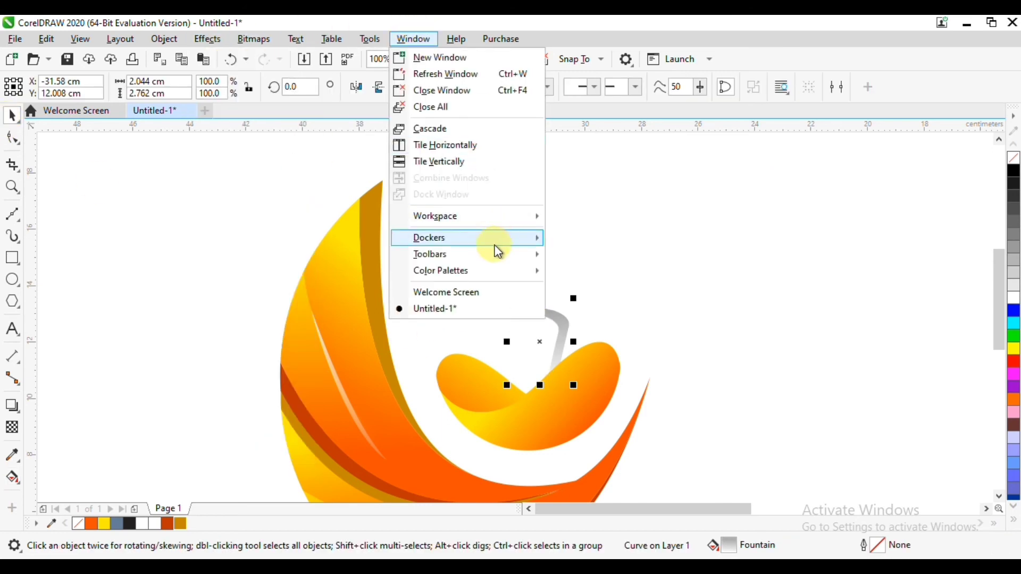
mouse_move(496, 238)
click(615, 255)
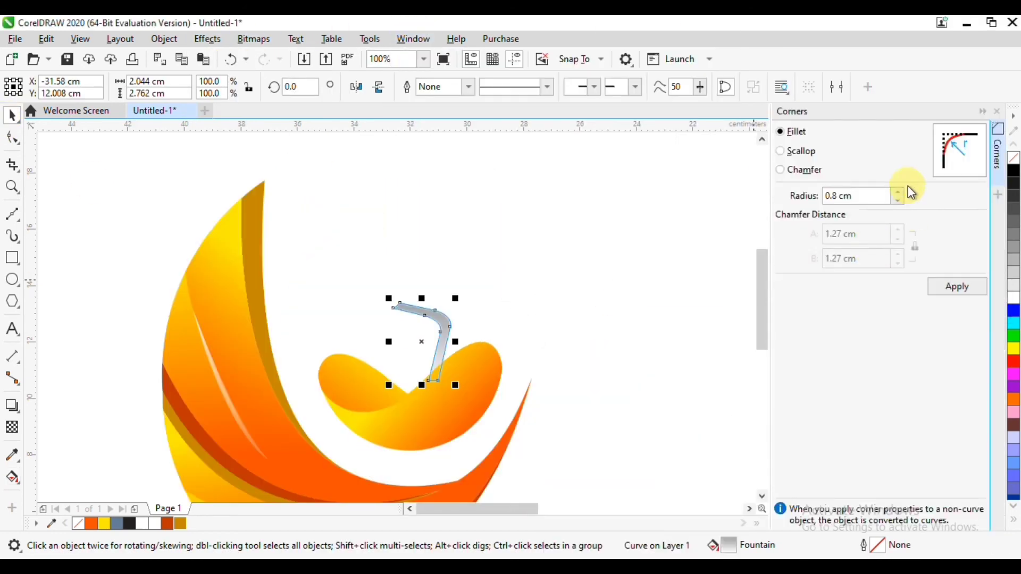
click(949, 286)
click(587, 333)
Try to scallop all the nodes of the bent stem with a 1.27 cm radius.
scroll(441, 319, up, 2)
key(F10)
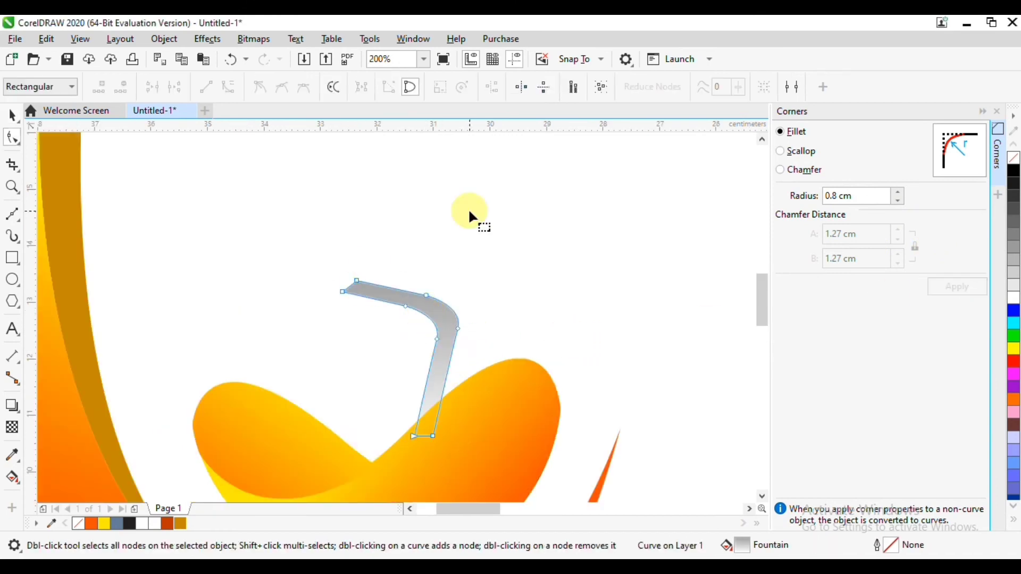
drag(537, 453, 537, 453)
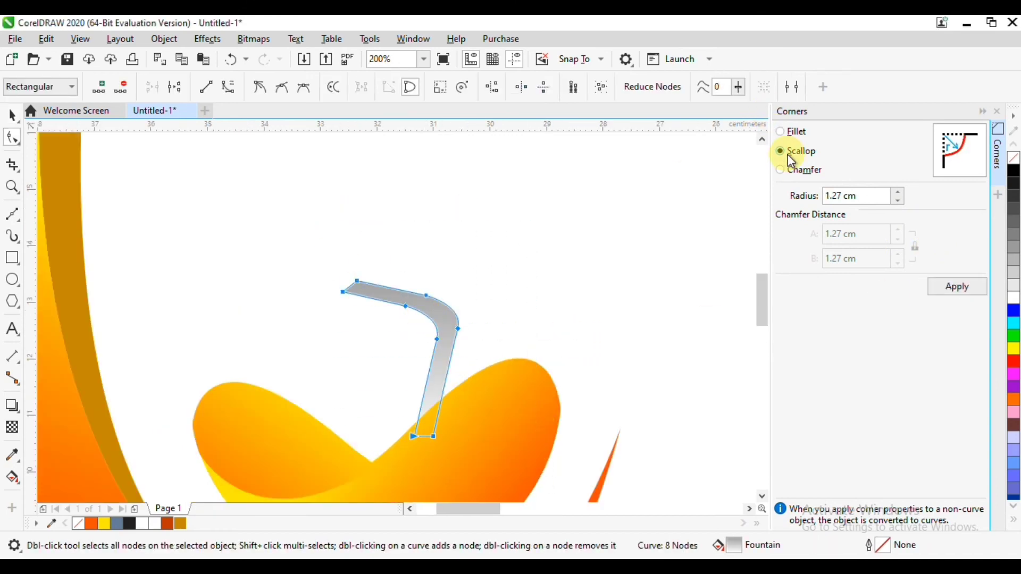
click(957, 288)
click(586, 335)
click(11, 115)
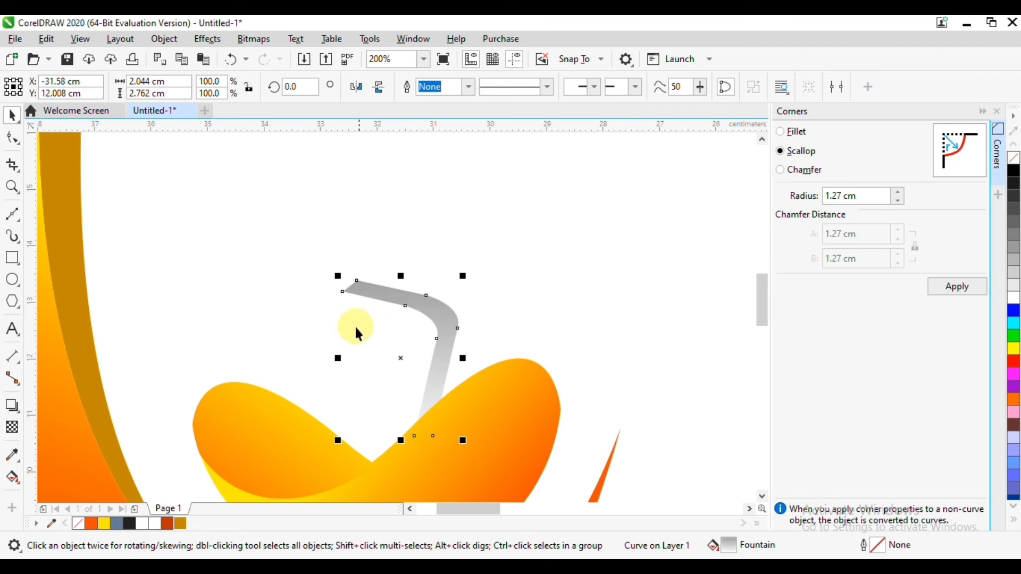
Enlarge the bent stem to about 2.46 cm wide by 4.68 cm high and close the corner settings.
drag(358, 334, 399, 328)
drag(371, 276, 307, 162)
scroll(416, 333, down, 1)
click(535, 270)
click(997, 111)
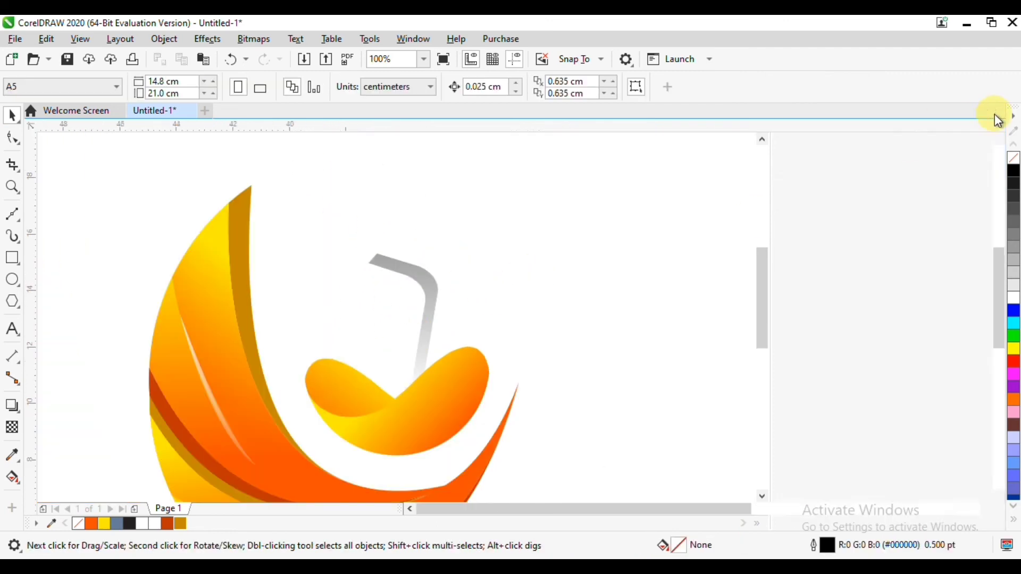
Duplicate the bent stem slightly down and to the left, and give both copies a black outline with no fill.
drag(405, 320, 599, 289)
click(630, 261)
scroll(595, 264, up, 1)
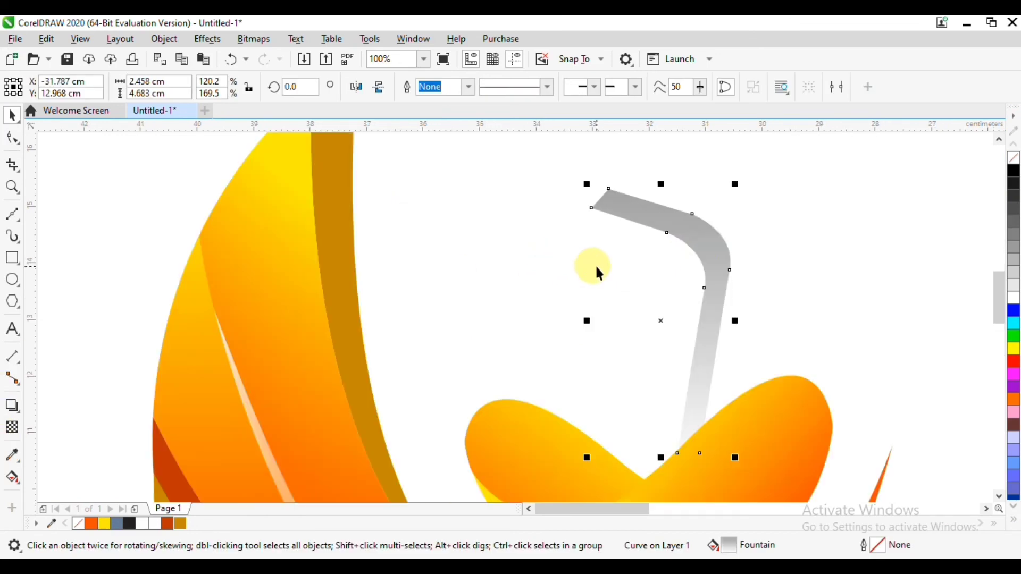
drag(699, 247, 687, 261)
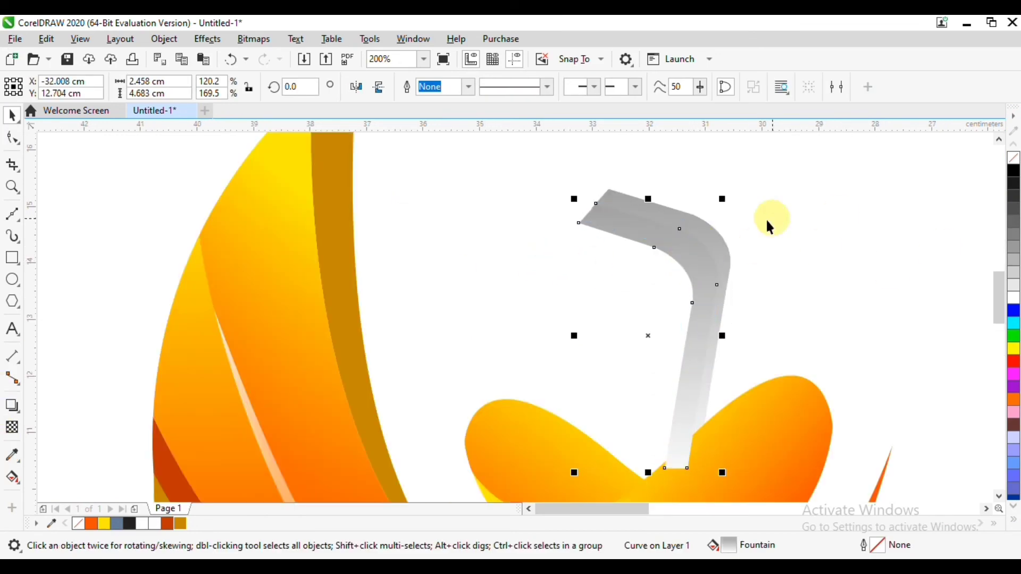
shift+click(724, 254)
click(1013, 158)
right_click(1013, 170)
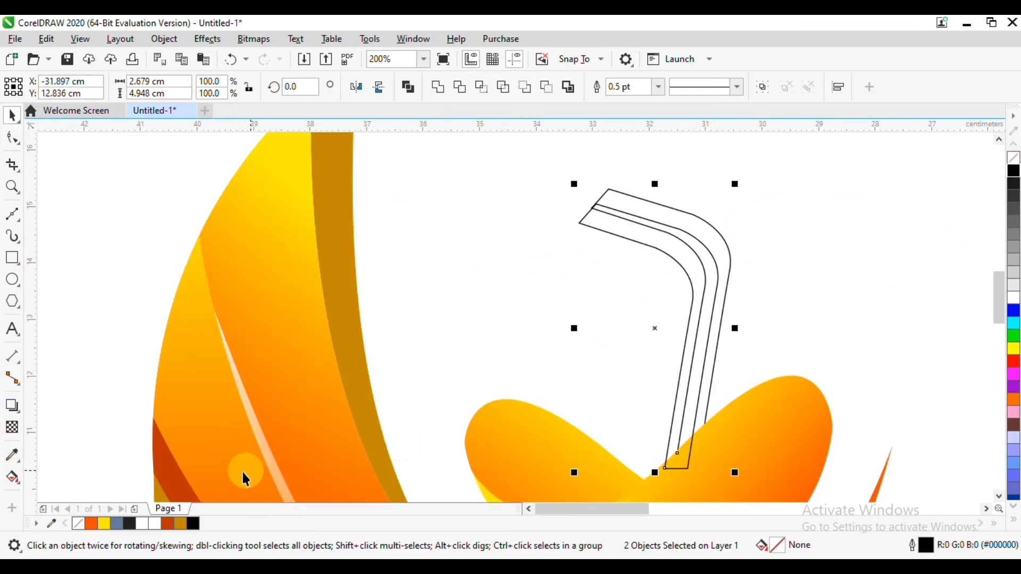
Smart Fill the overlap of the two stem outlines in blue-grey, and delete the lower-left stem copy.
click(9, 479)
click(56, 492)
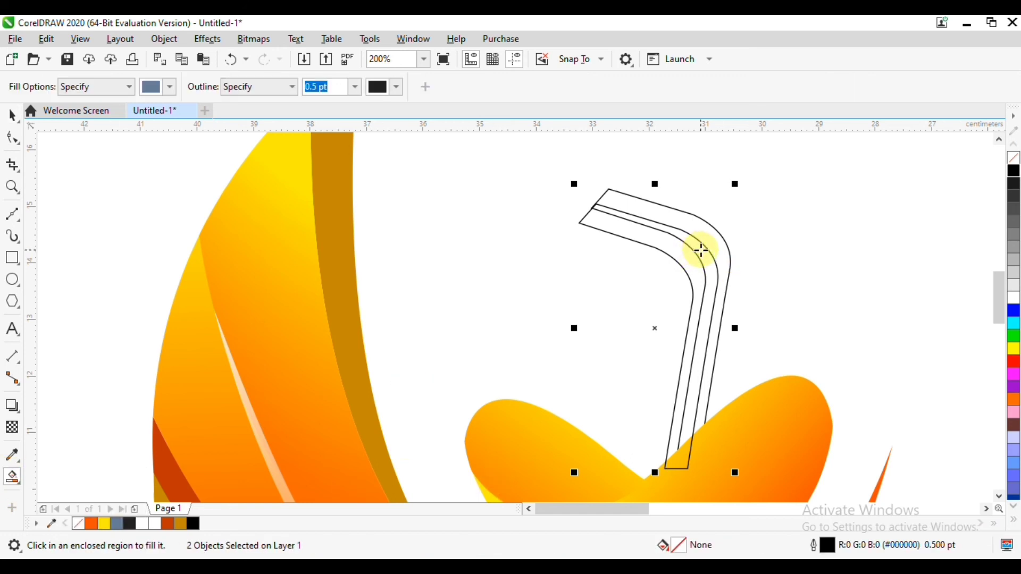
click(700, 251)
click(11, 115)
click(482, 190)
click(603, 222)
key(Delete)
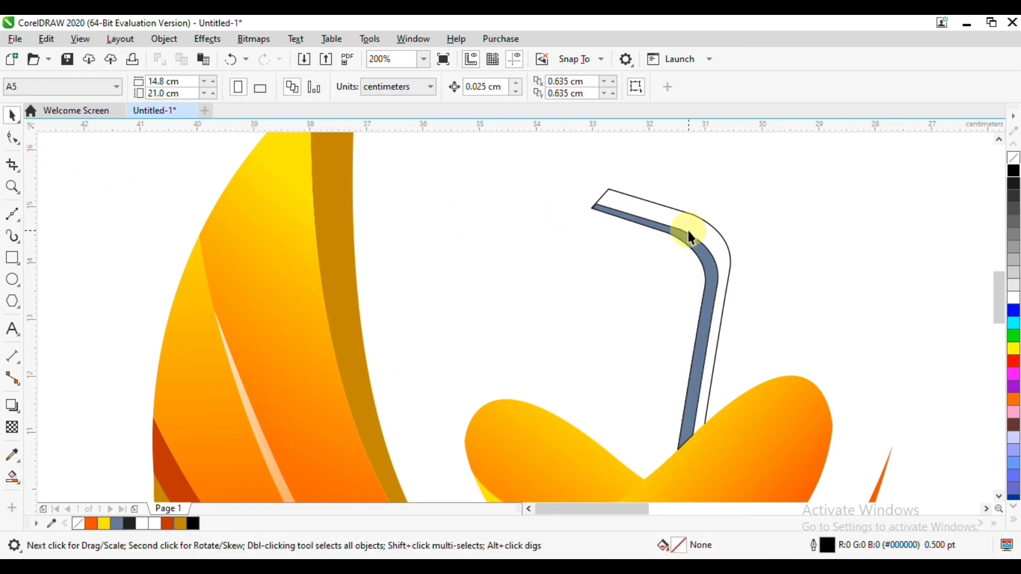
Apply a black-to-white linear fountain fill running down the original bent stem.
click(706, 228)
click(11, 483)
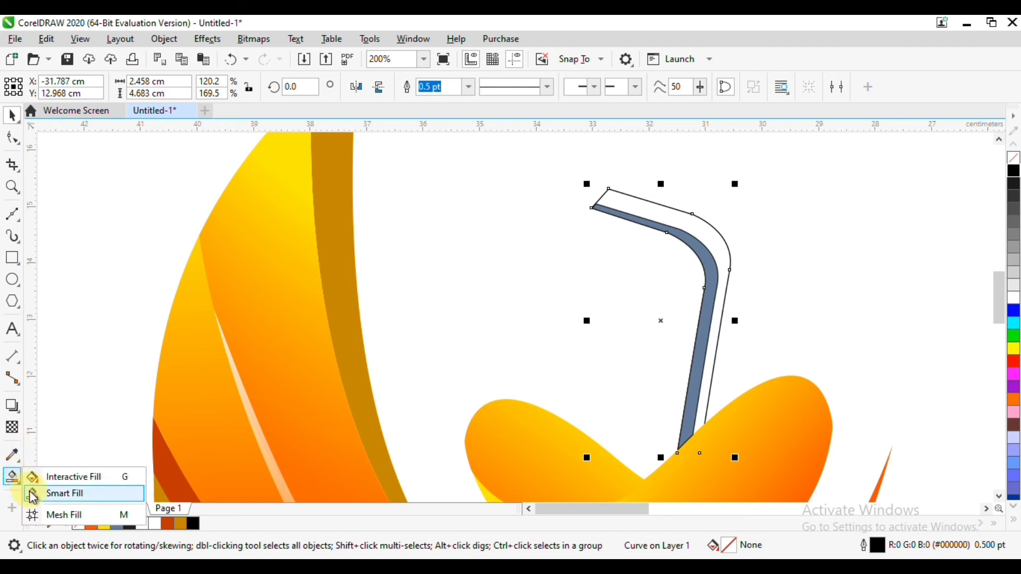
click(21, 477)
drag(702, 167, 703, 493)
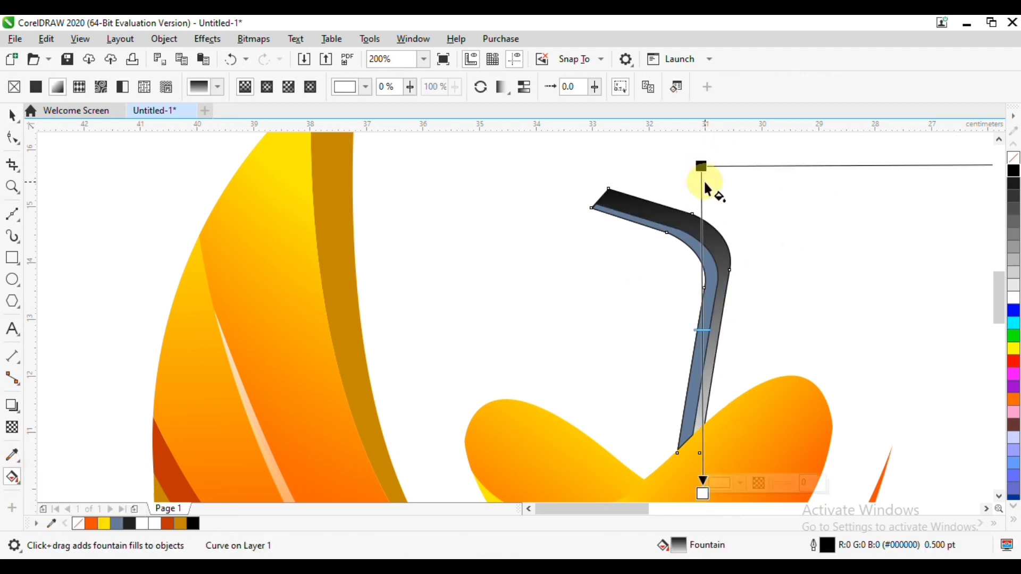
Move the stem gradient's black end far above the stem and set its lower end colour to white.
scroll(703, 178, down, 2)
click(1016, 229)
click(718, 173)
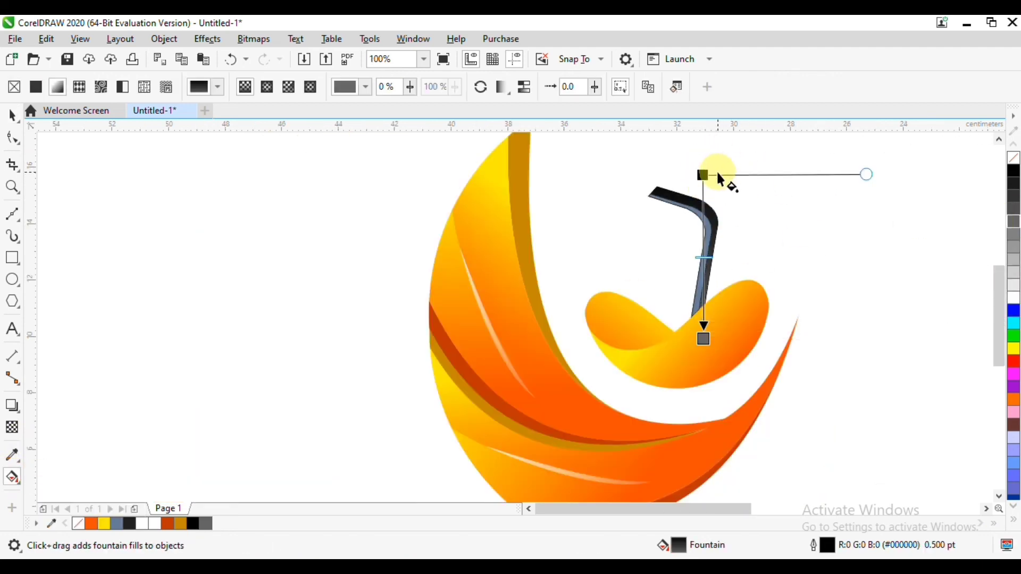
drag(703, 173, 772, 118)
drag(738, 228, 748, 367)
drag(781, 257, 746, 140)
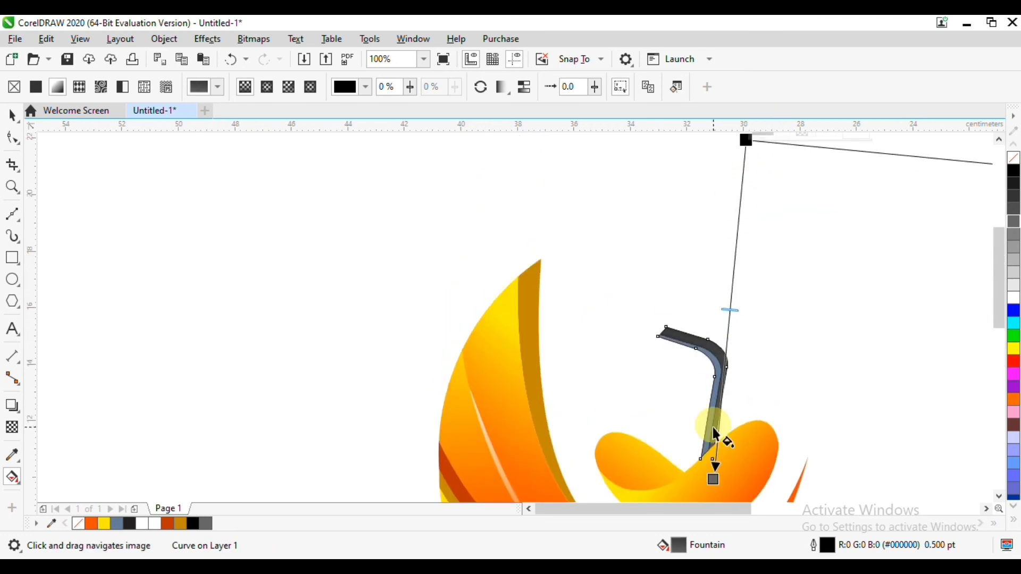
click(714, 479)
click(1013, 297)
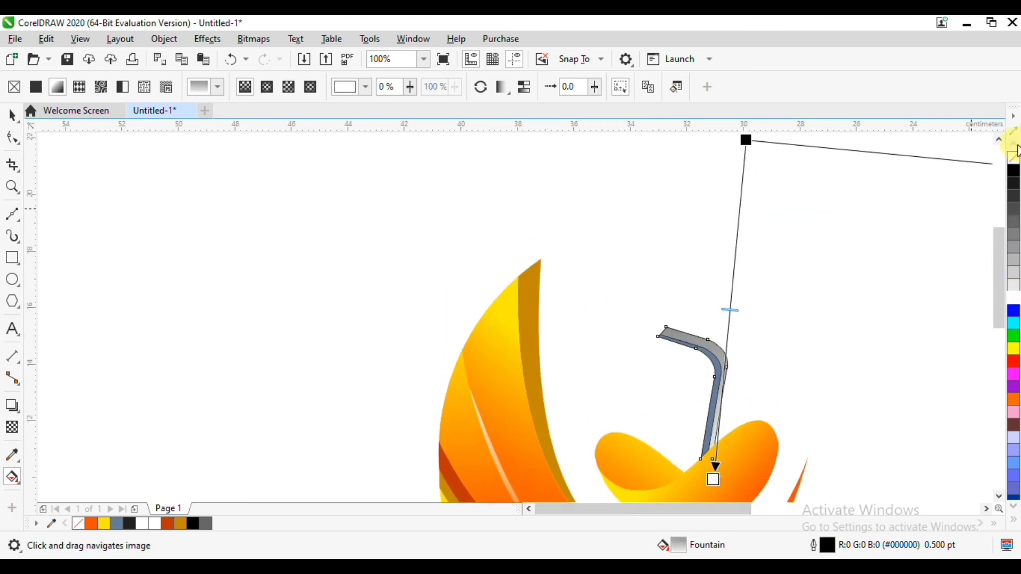
Copy the stem's grey gradient to the inner strip and remove the outlines of both shapes.
right_click(1013, 158)
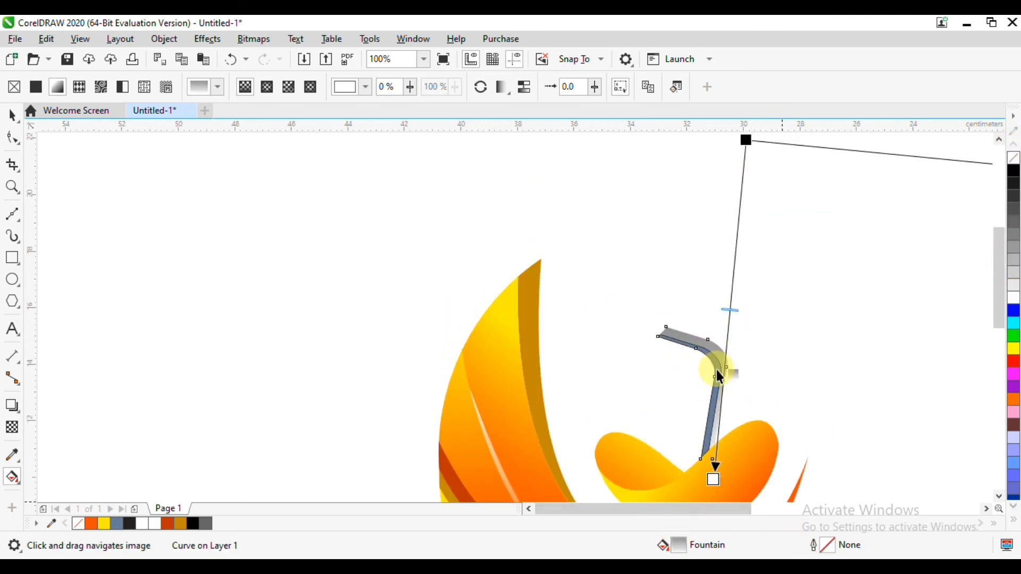
click(716, 371)
right_click(1014, 157)
click(876, 257)
Darken the inner strip by moving its gradient's black end closer to the stem, up and to its right.
scroll(704, 366, up, 1)
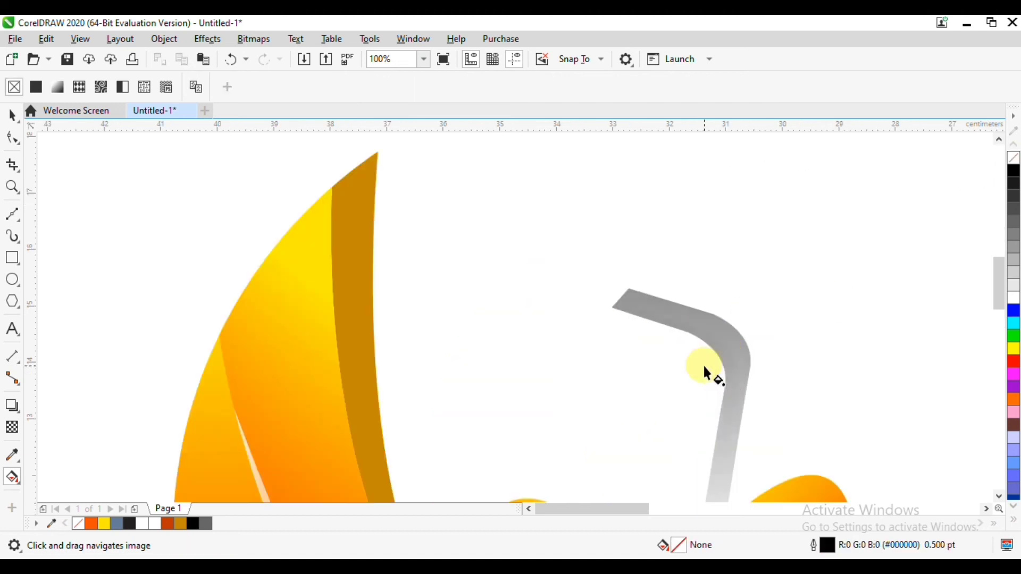
click(723, 349)
scroll(723, 349, down, 1)
drag(792, 159, 853, 266)
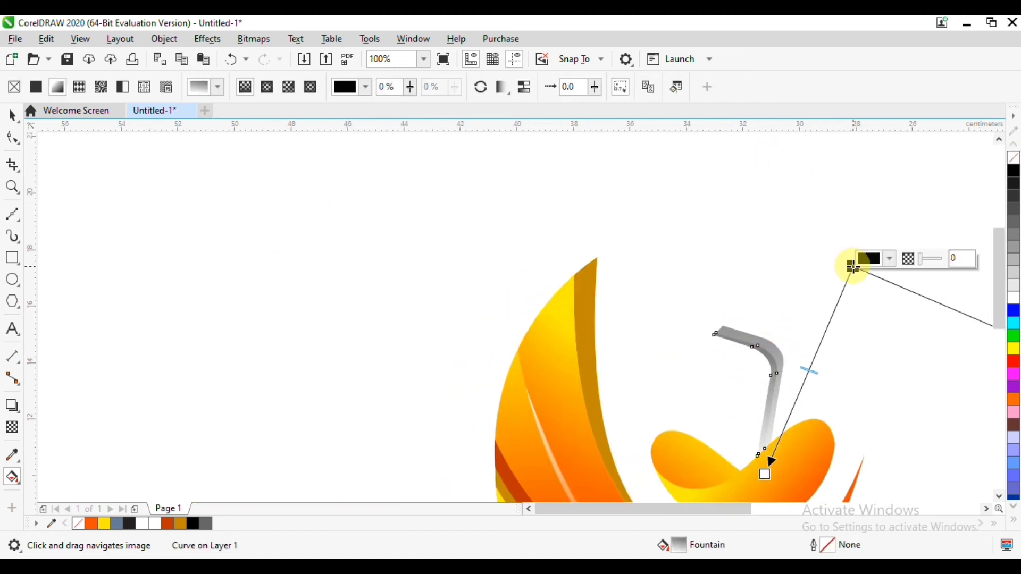
click(11, 115)
click(688, 299)
scroll(655, 274, down, 1)
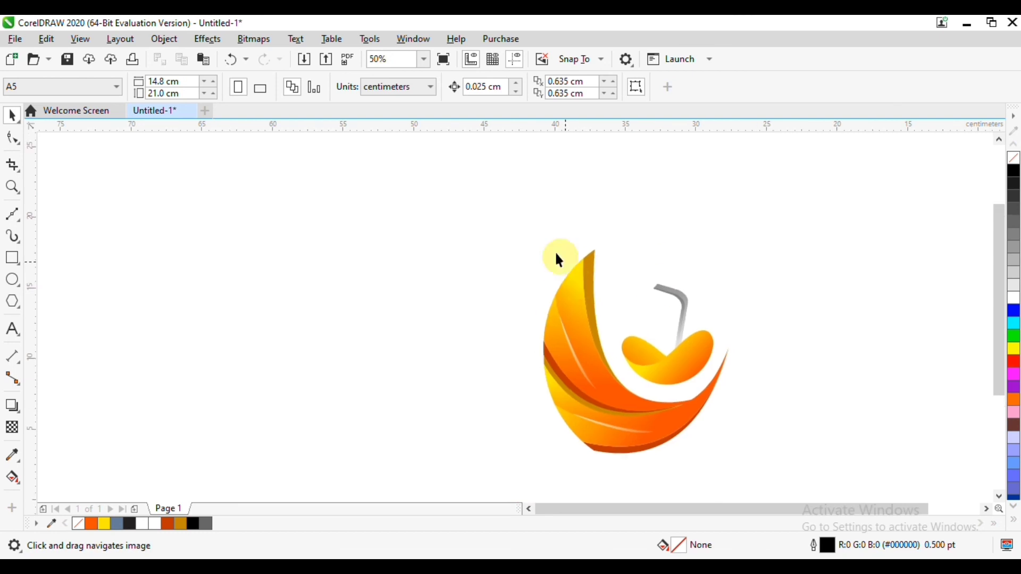
Group all the logo objects together.
drag(425, 198, 818, 505)
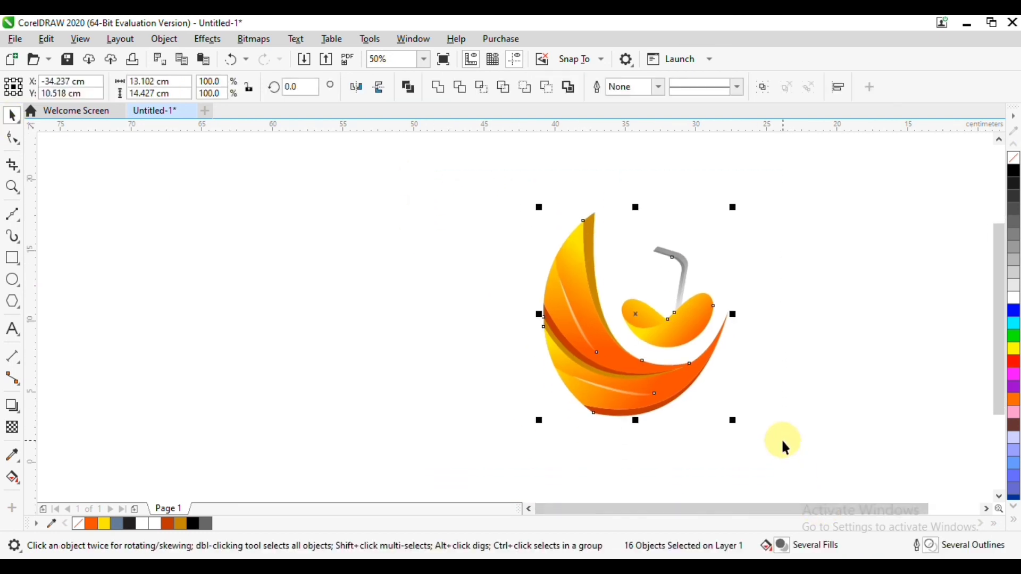
middle_click(780, 438)
key(ctrl+g)
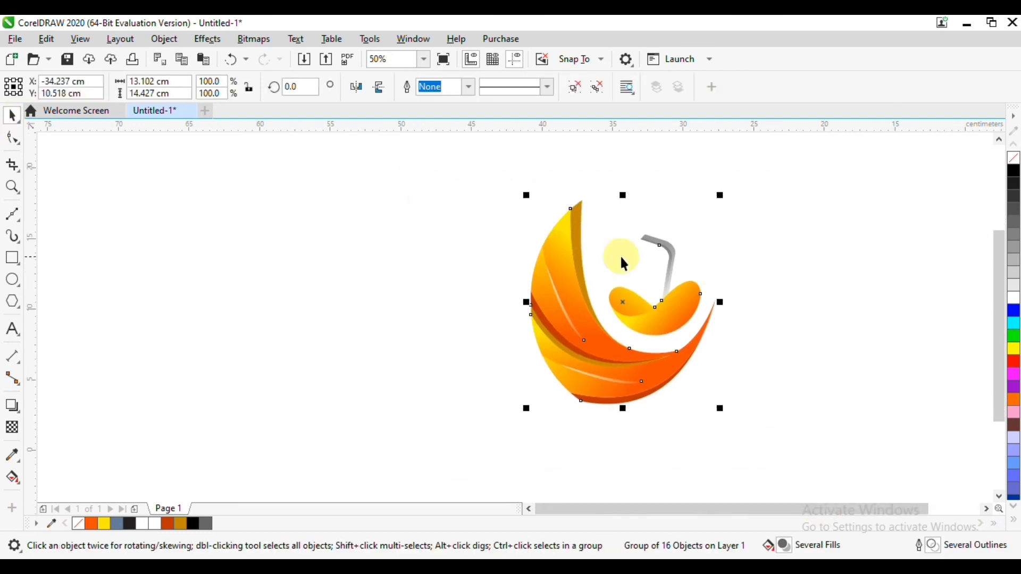
Draw a black-filled background rectangle about 36.4 by 34.7 cm and place it behind the logo.
click(12, 258)
drag(389, 144, 735, 476)
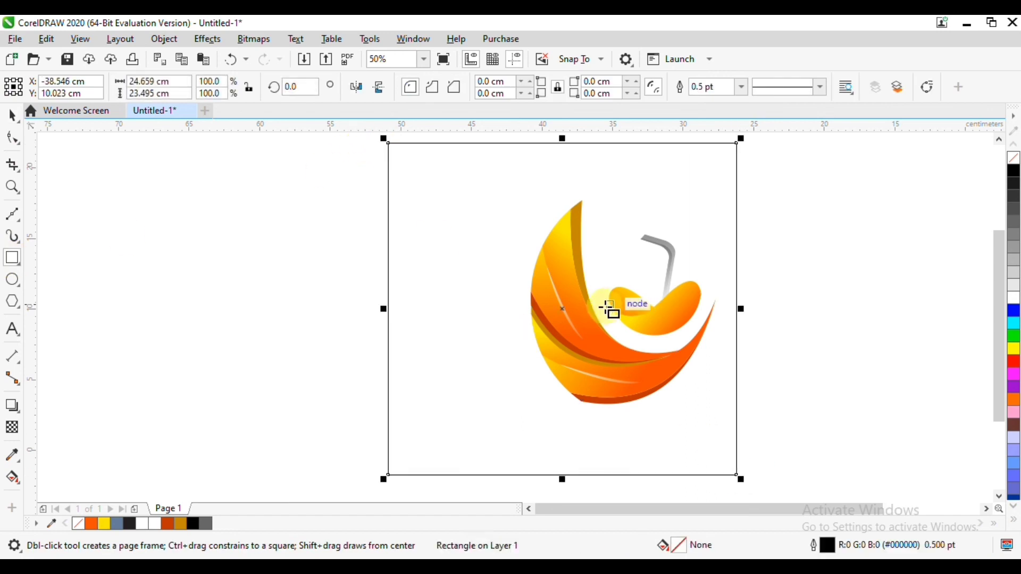
scroll(622, 319, down, 1)
drag(694, 240, 777, 161)
click(1012, 169)
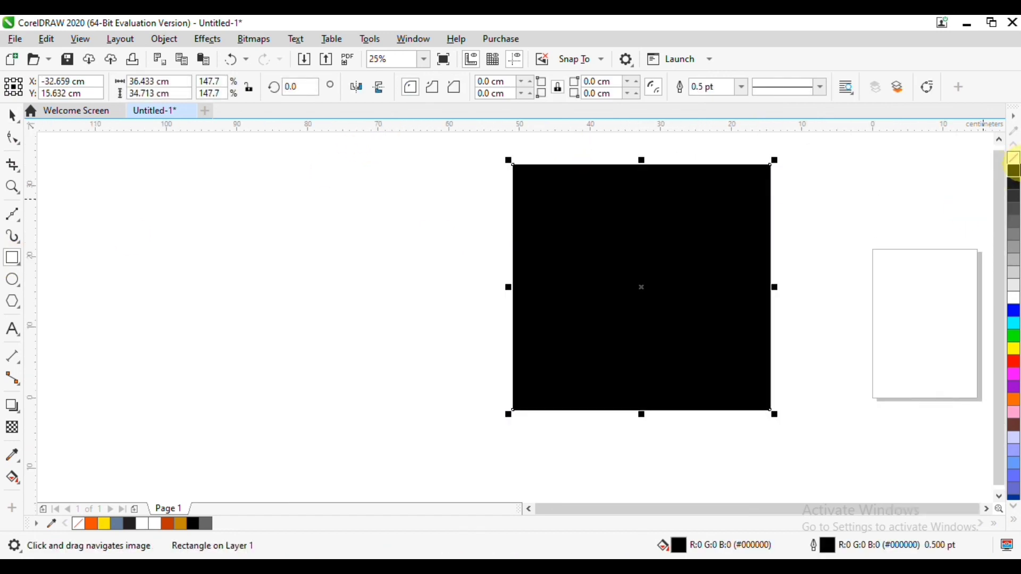
key(F3)
scroll(606, 321, up, 1)
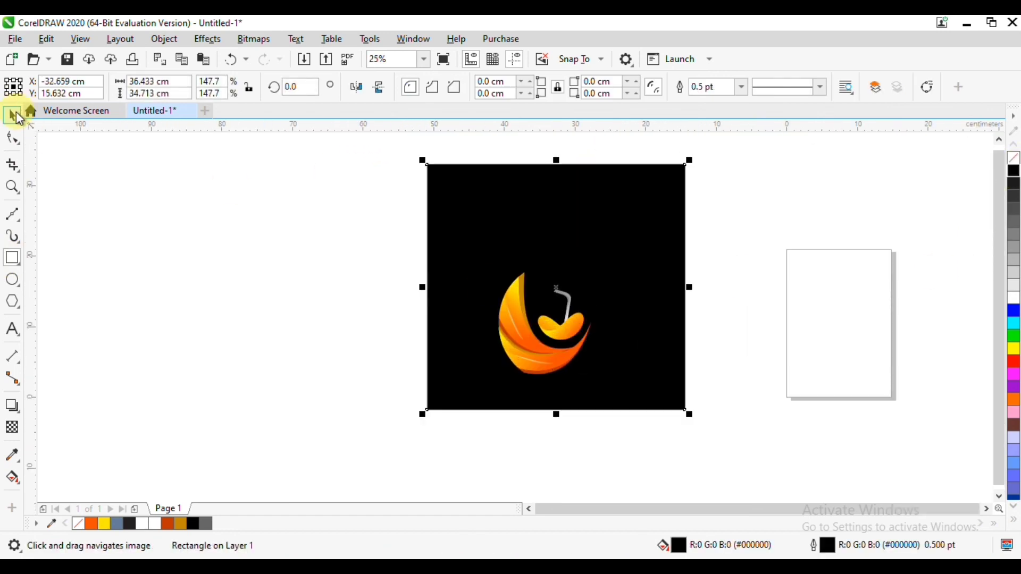
Centre the logo group horizontally and vertically on the black rectangle.
drag(332, 221, 654, 428)
shift+click(595, 214)
key(c)
key(e)
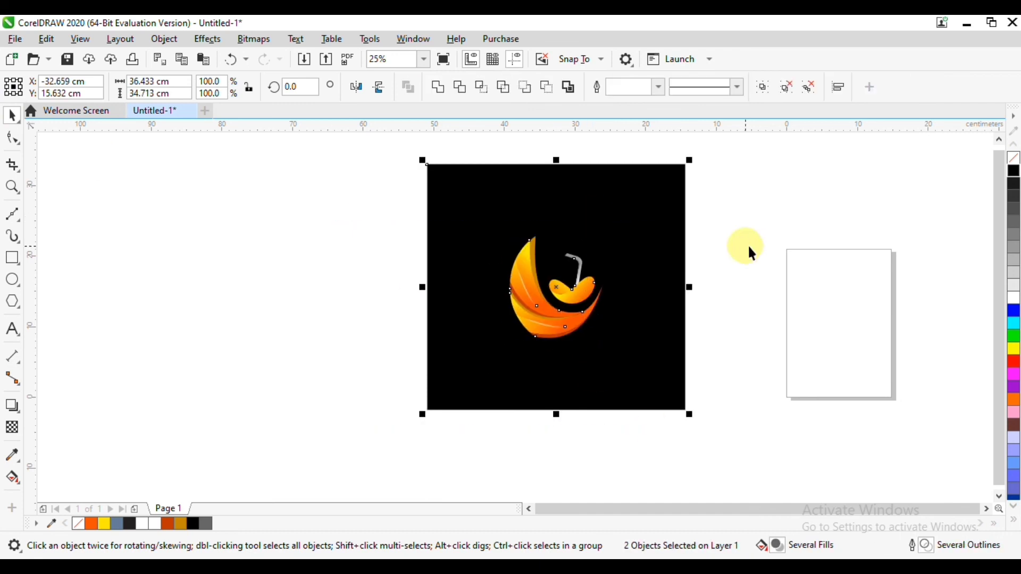
click(130, 366)
key(F8)
click(529, 353)
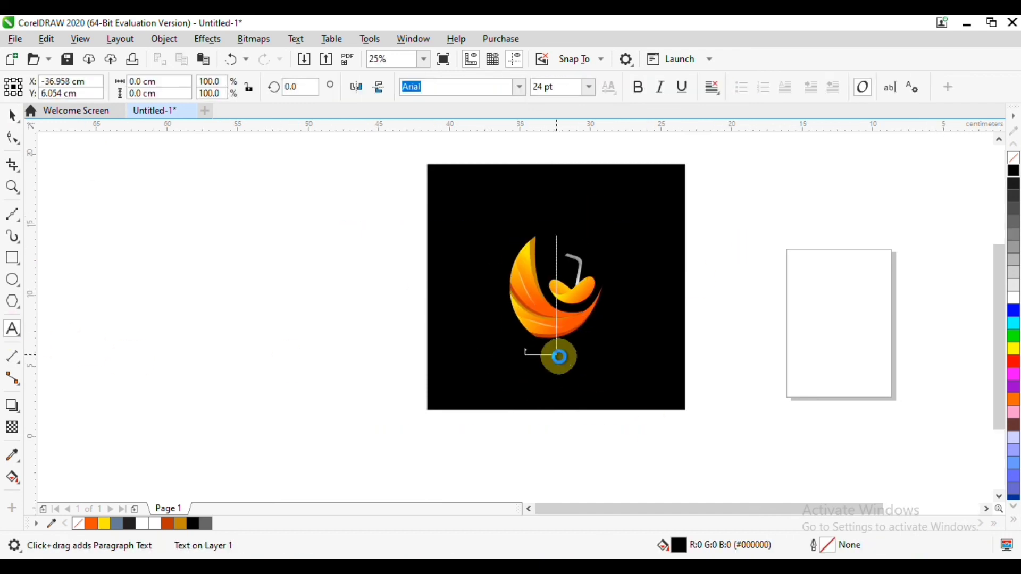
scroll(557, 356, up, 1)
click(485, 85)
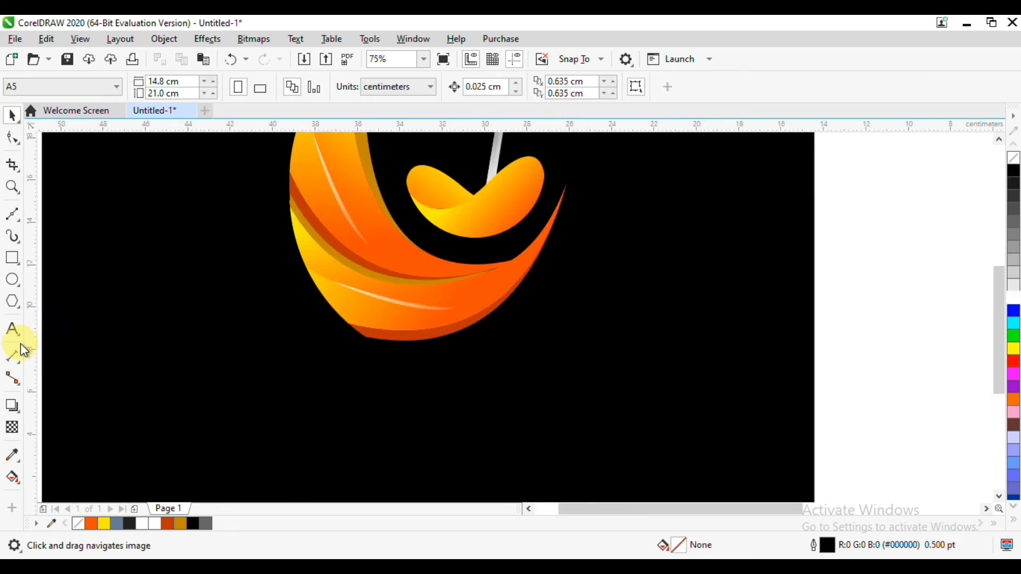
Start an artistic text below the logo with a white fill and a size of 200 pt.
click(13, 330)
click(267, 381)
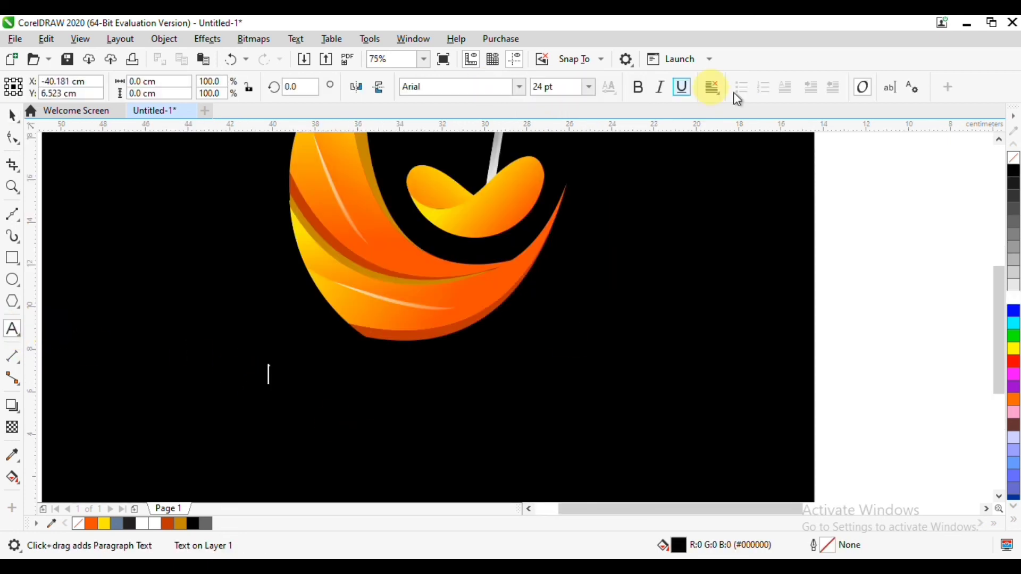
click(1014, 300)
text(2)
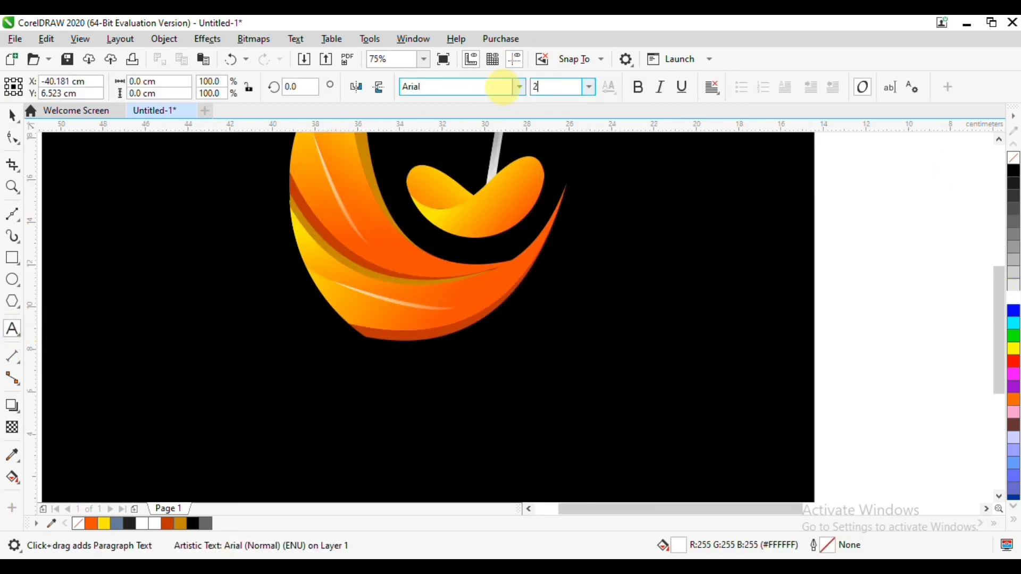
text(4)
key(Return)
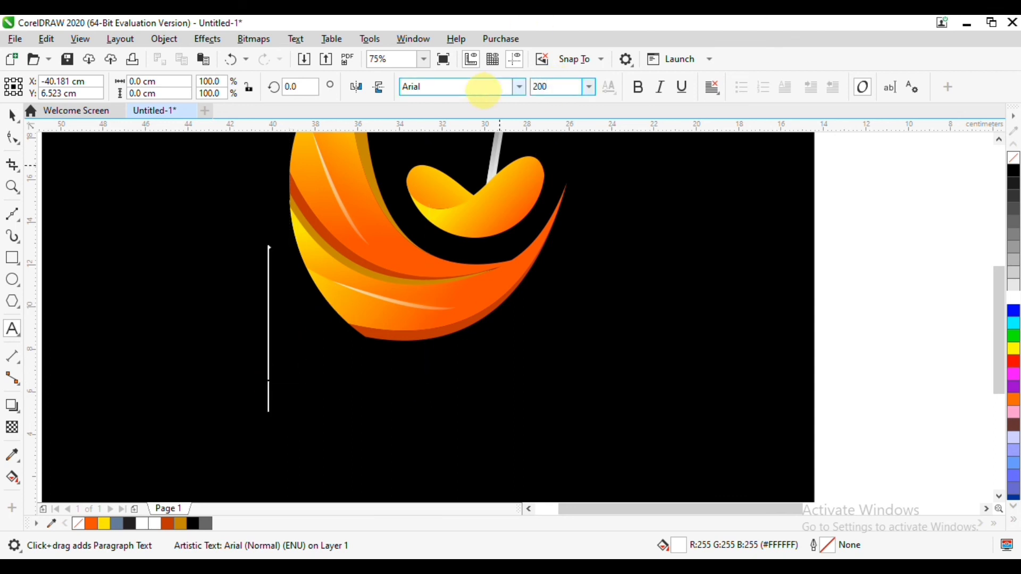
key(Return)
Enter "ORANGE LOGO" as the text and set it in bold Square721 Cn BT with a white fill.
text(B)
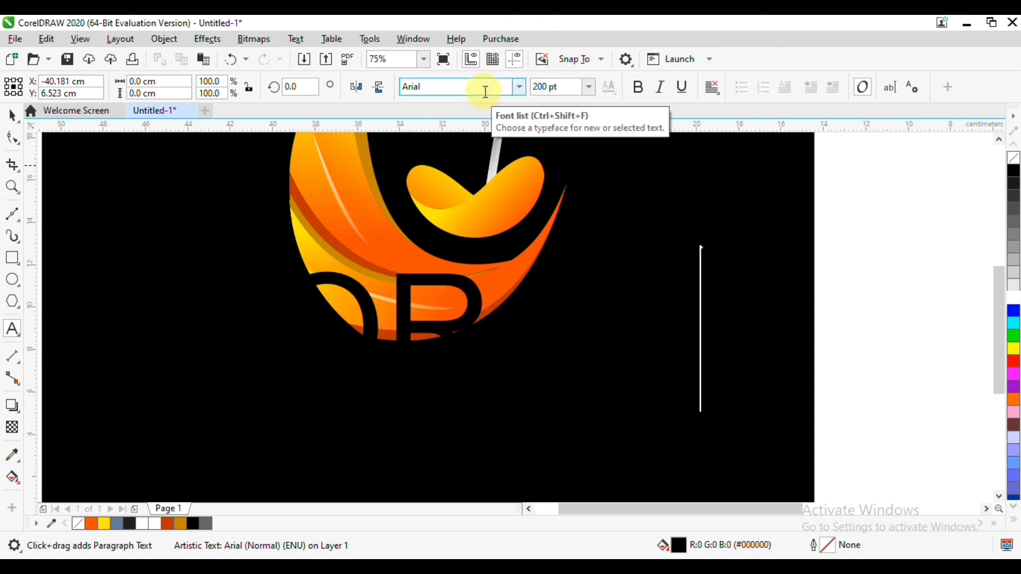
text(GE)
text( LOGO)
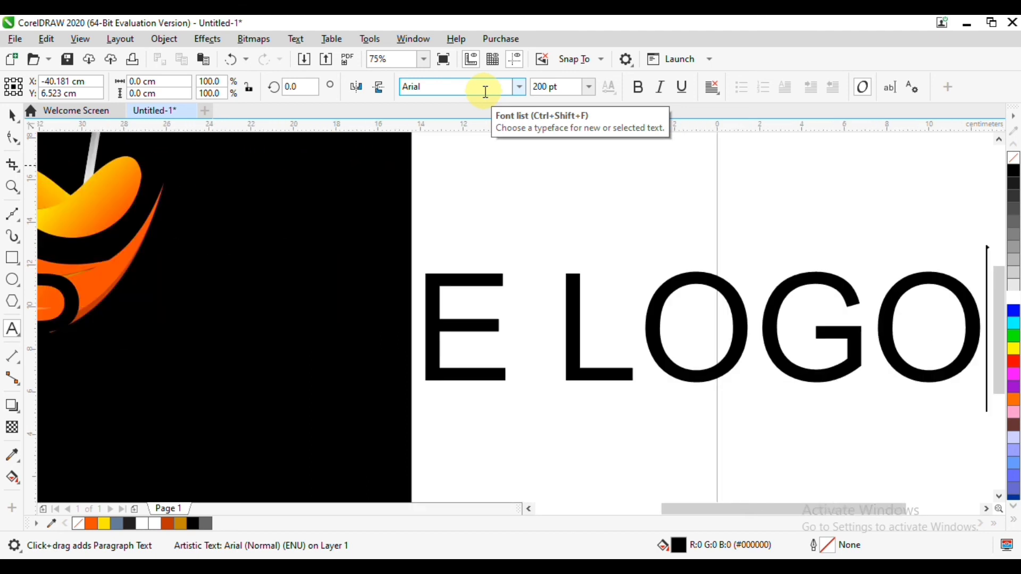
key(ctrl+a)
click(518, 87)
click(477, 207)
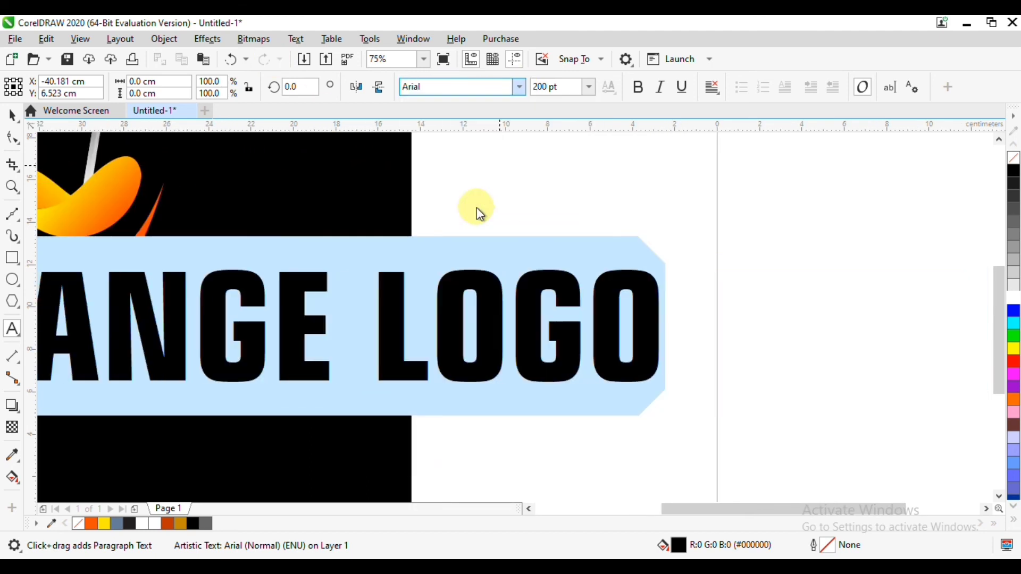
scroll(606, 282, down, 3)
click(12, 116)
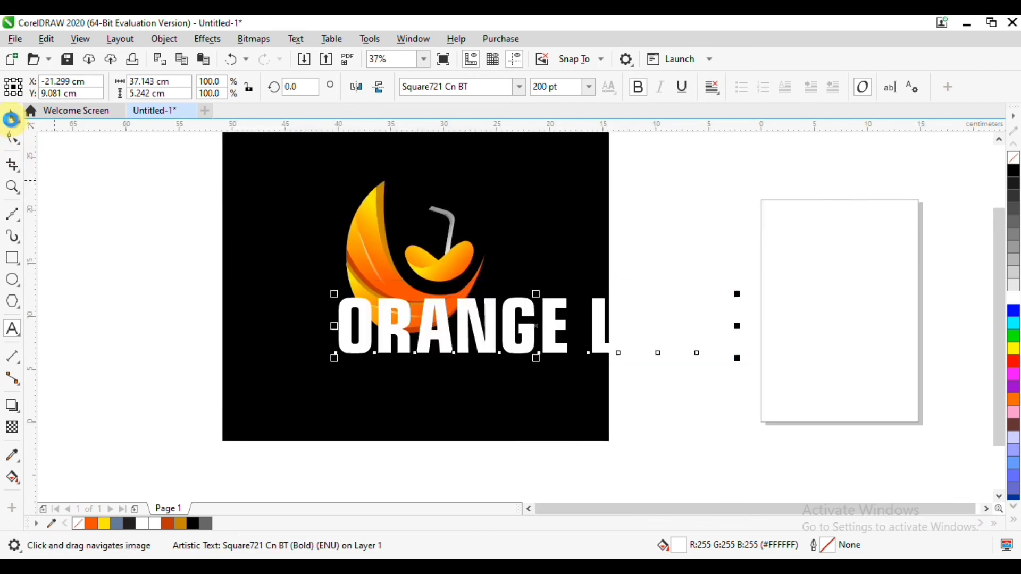
Scale the ORANGE LOGO text down to about 108.5 pt and position it below the emblem, centred horizontally on the black rectangle.
drag(736, 293, 561, 316)
shift+click(575, 261)
key(c)
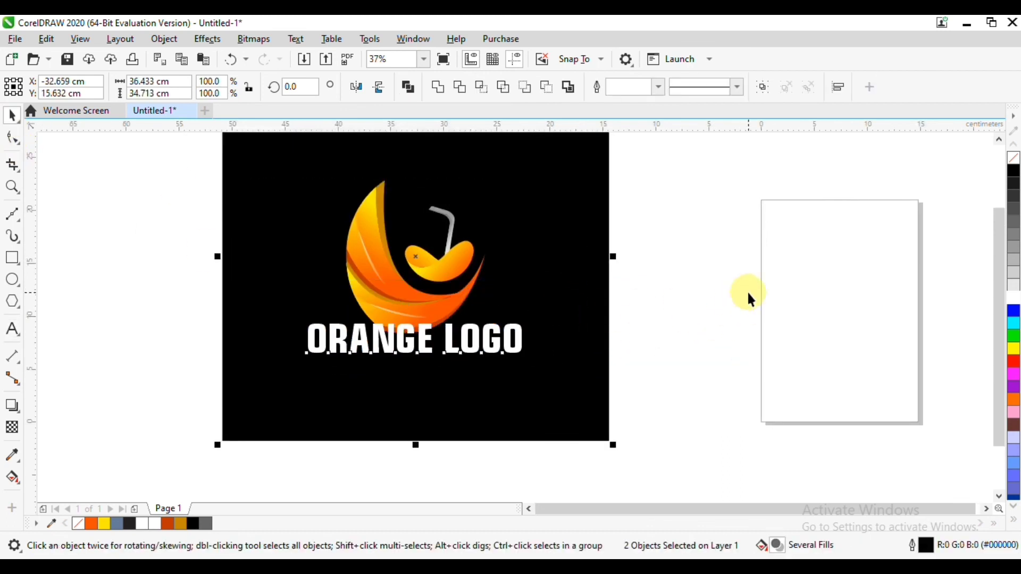
click(747, 294)
drag(406, 341, 406, 361)
Change the title's font to Swis721 Hv BT.
click(516, 87)
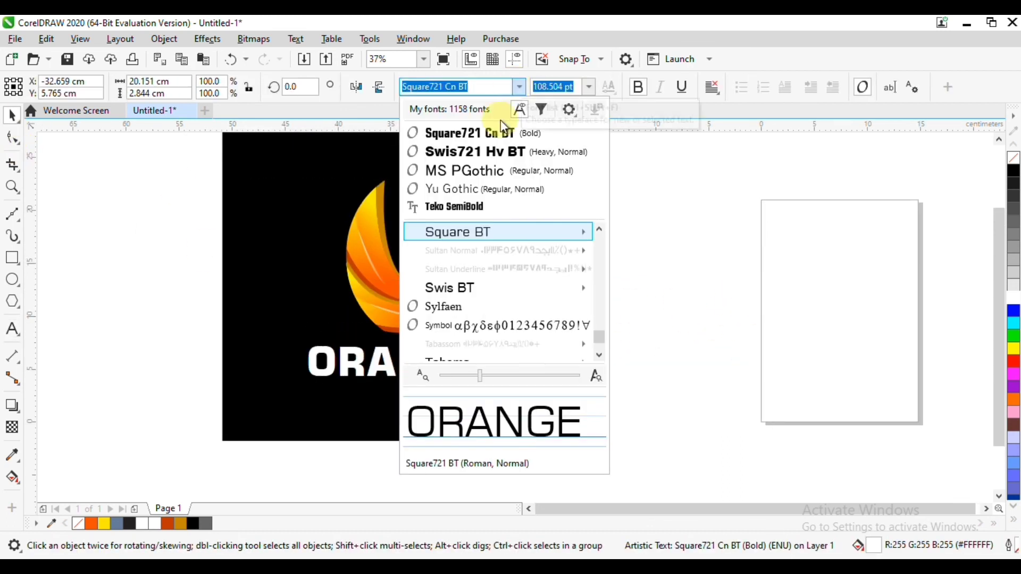
mouse_move(446, 292)
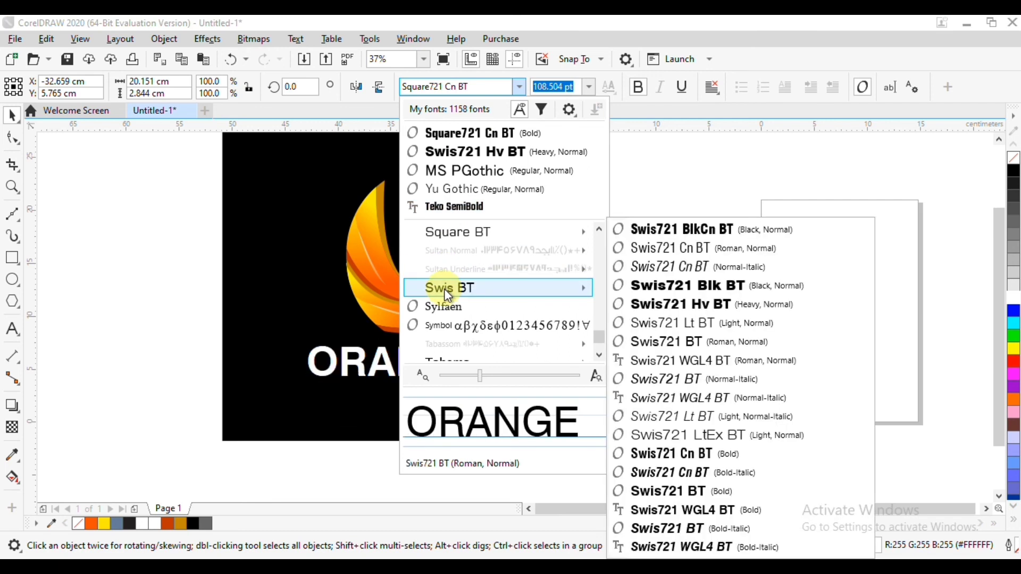
click(461, 150)
click(520, 91)
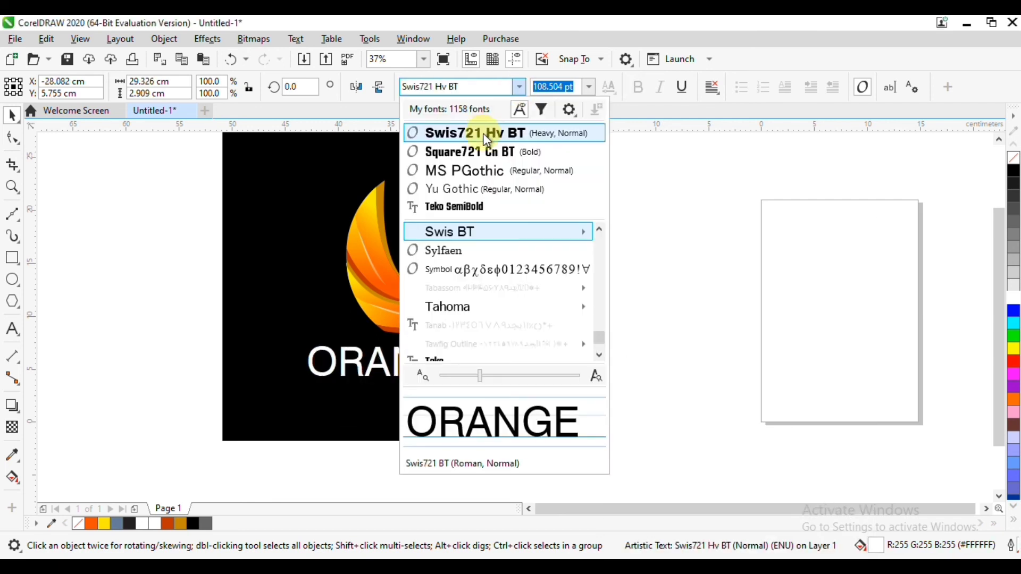
click(478, 140)
Shrink the title to fit under the emblem and centre it horizontally on the black rectangle.
drag(625, 340, 509, 326)
shift+click(535, 299)
key(c)
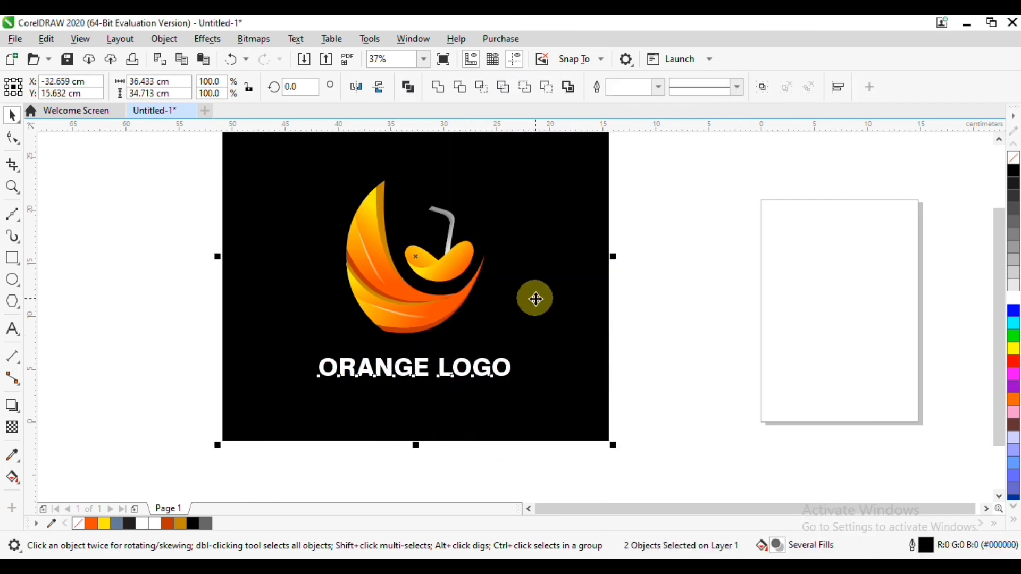
click(691, 304)
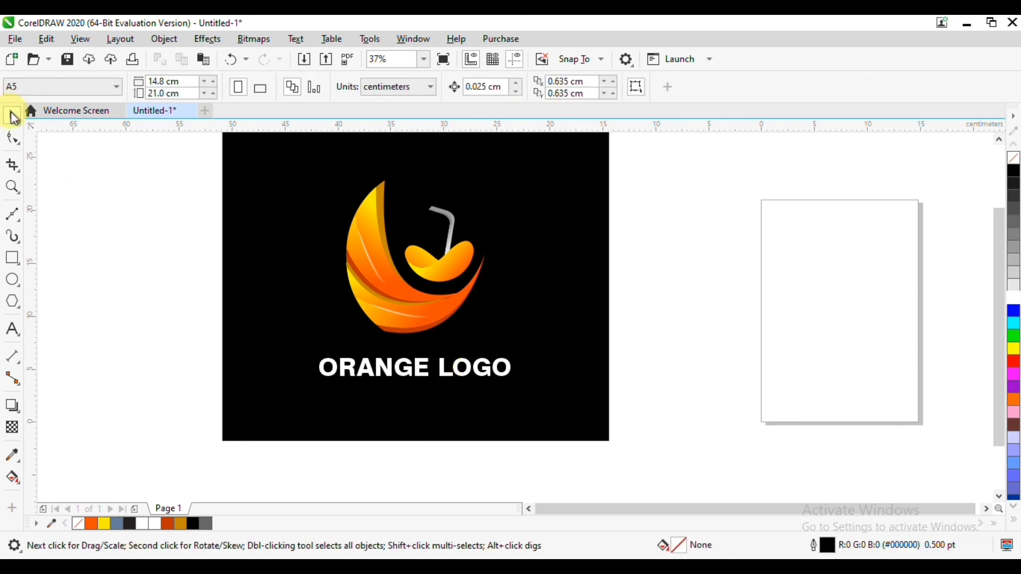
Stretch the title slightly taller and place it closer beneath the emblem, aligned with the black rectangle's centre.
drag(408, 375, 417, 353)
shift+click(536, 250)
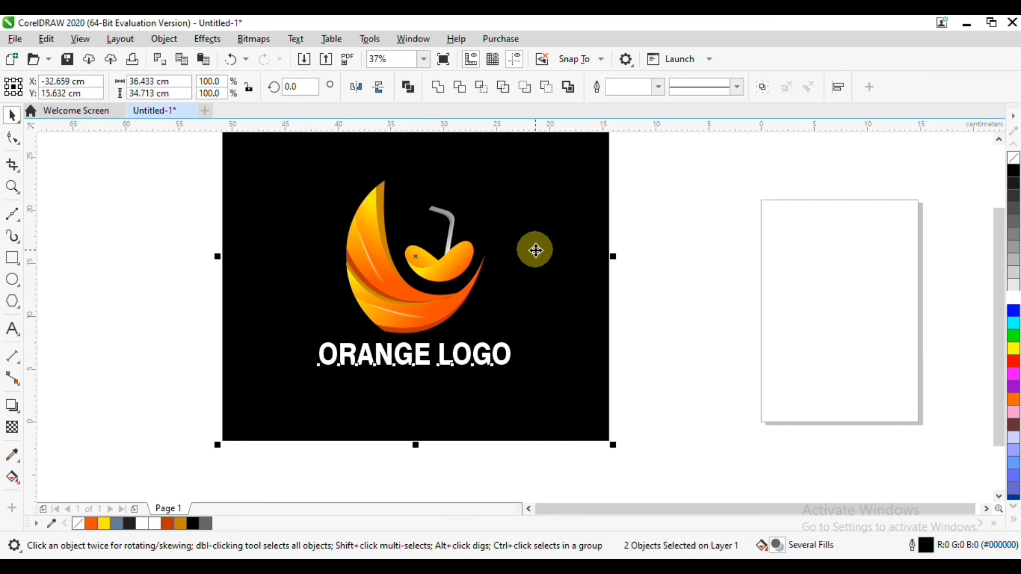
click(682, 264)
Group the emblem with the title and centre the group vertically on the black rectangle.
drag(484, 262, 516, 308)
drag(155, 161, 608, 441)
shift+click(536, 401)
shift+click(595, 265)
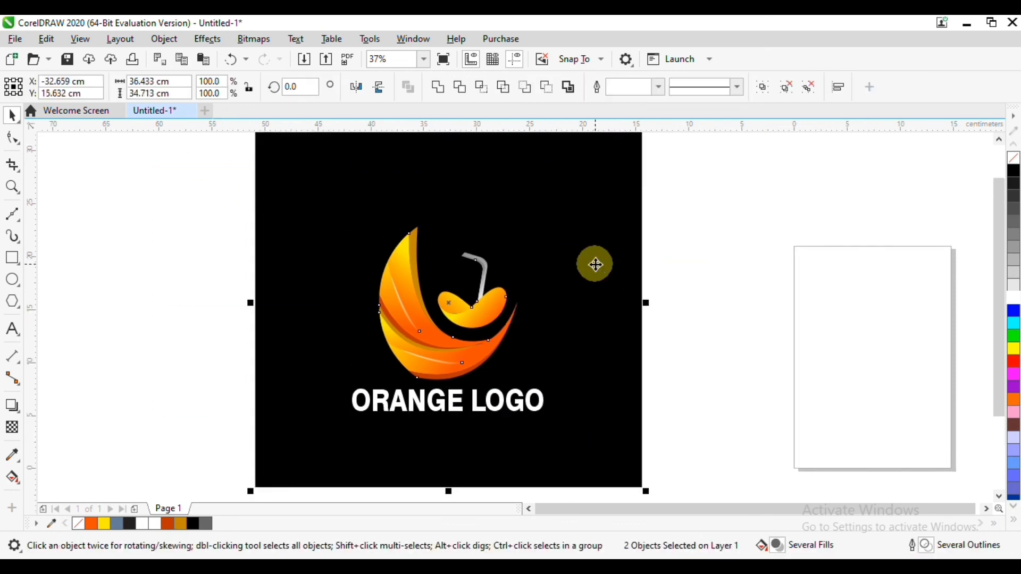
key(e)
key(Escape)
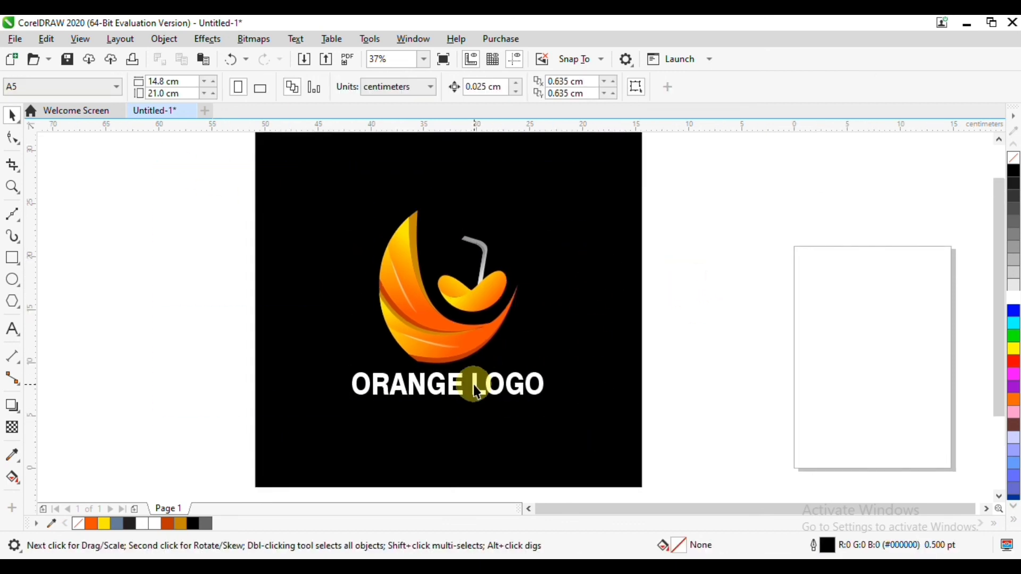
Preview the finished logo on its black background in full screen.
click(303, 214)
key(shift+F2)
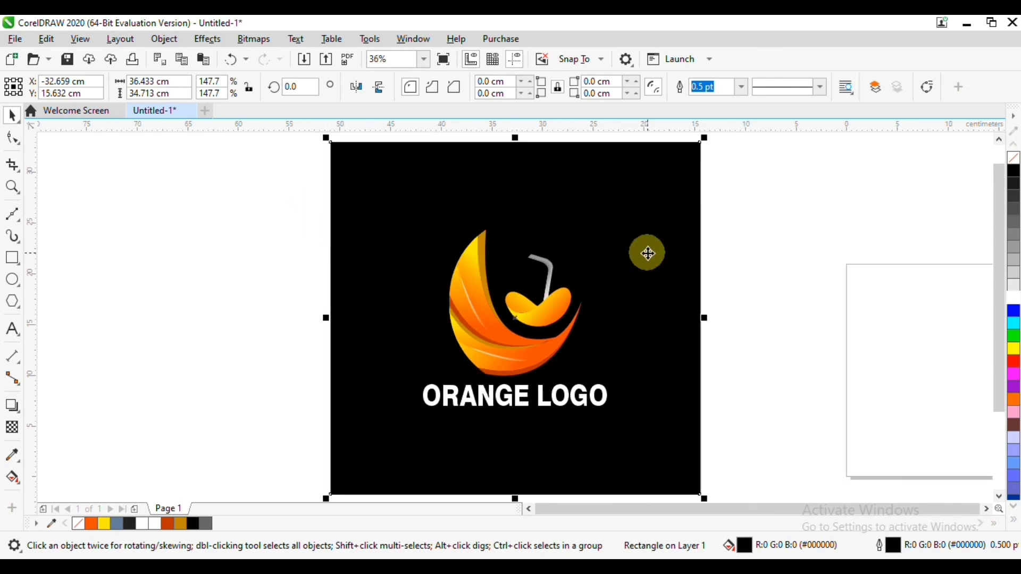
key(F9)
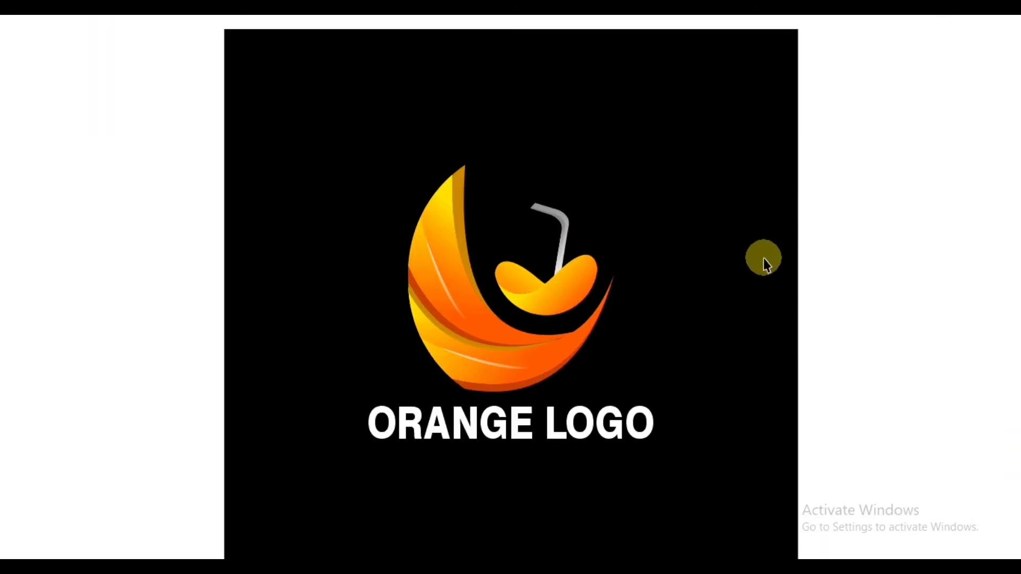